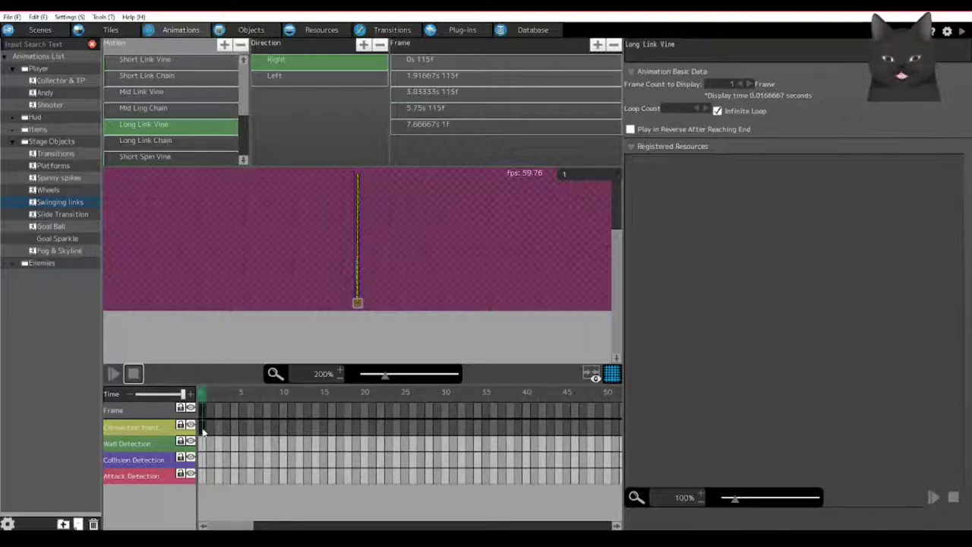
Examine the frame 0 connection point keyframe of the Long Link Vine motion at the vine's lower end.
click(204, 430)
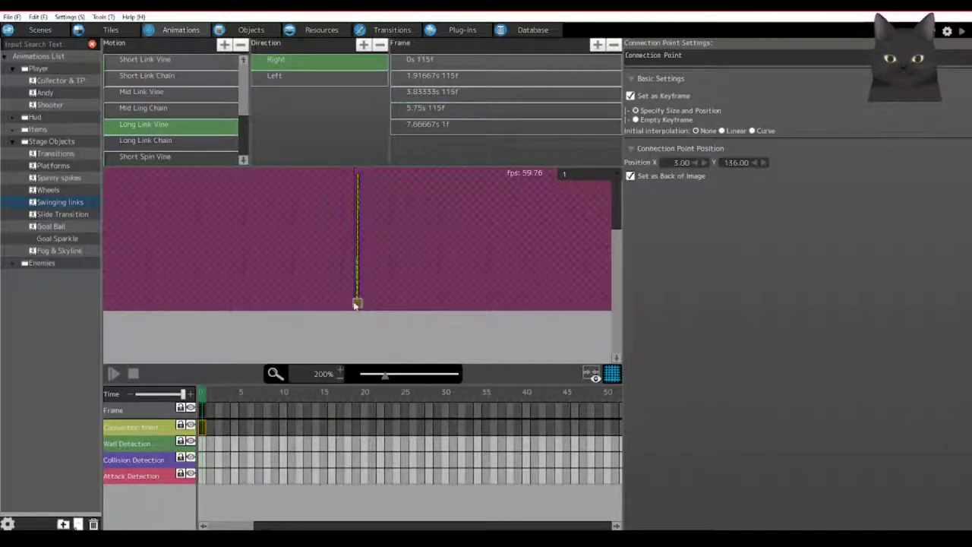
scroll(371, 323, up, 3)
scroll(372, 319, down, 5)
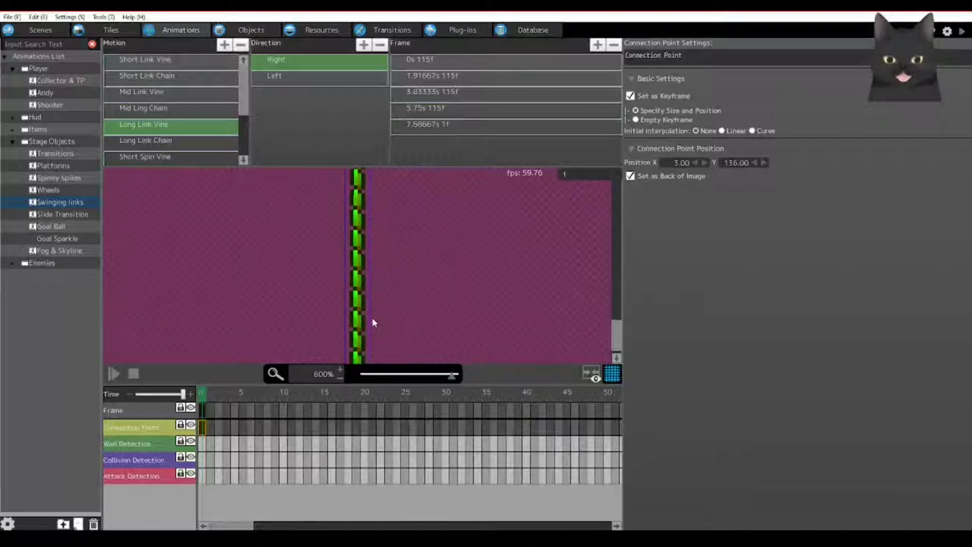
scroll(368, 304, up, 3)
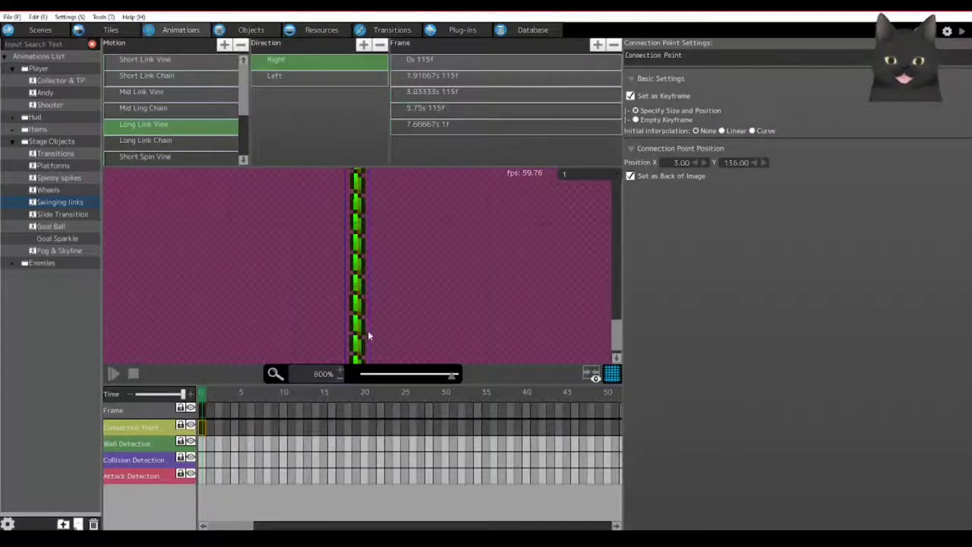
scroll(367, 330, down, 2)
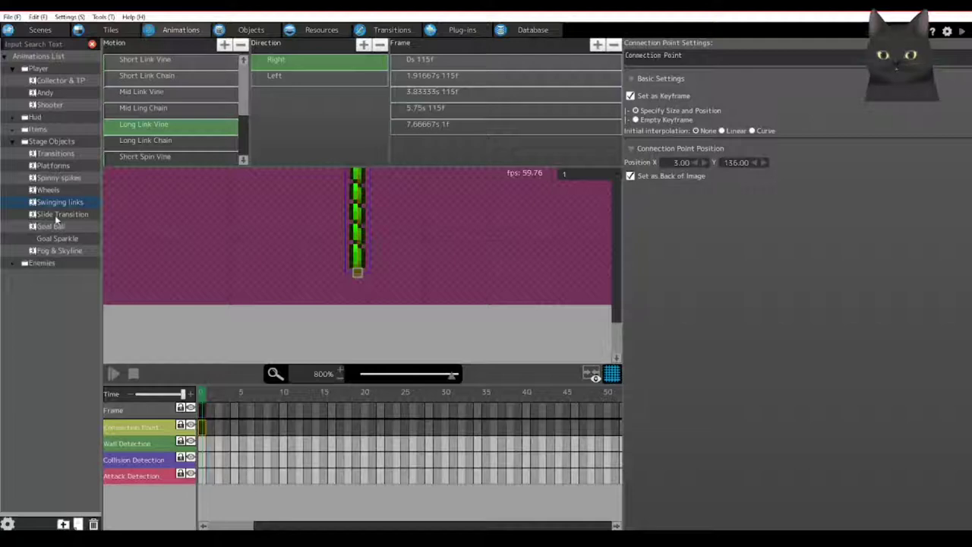
Inspect the frame settings and rotation of the Wood Platform Tilt motion in the Platforms animation, facing right.
click(53, 165)
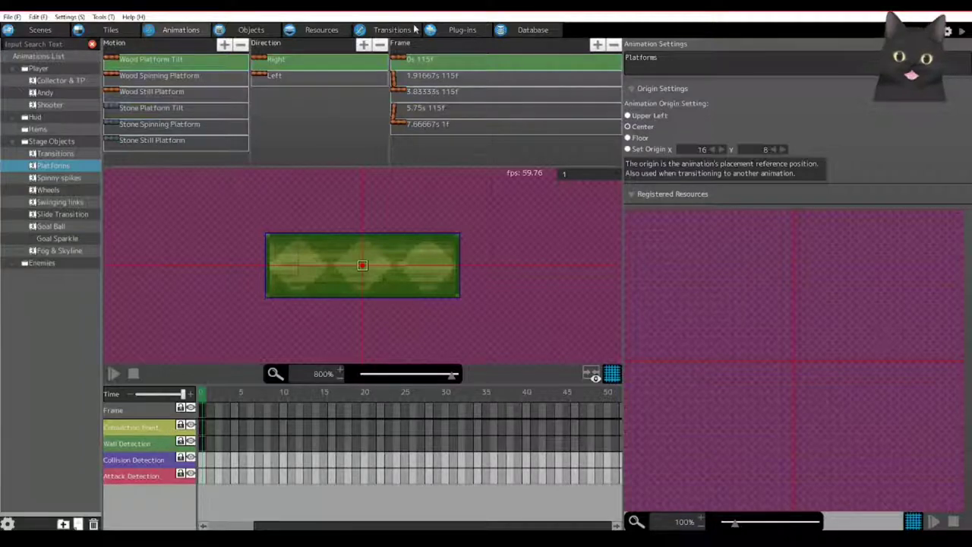
click(436, 60)
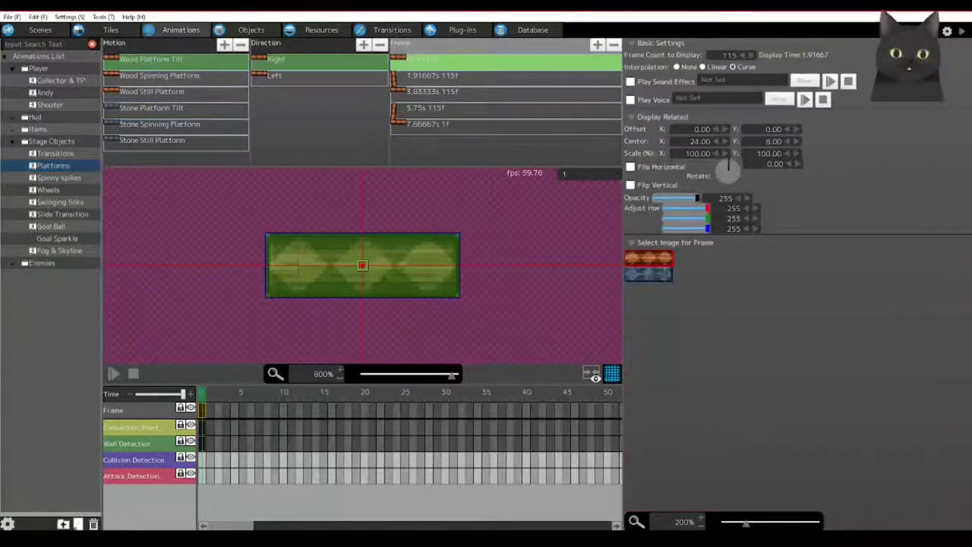
click(730, 55)
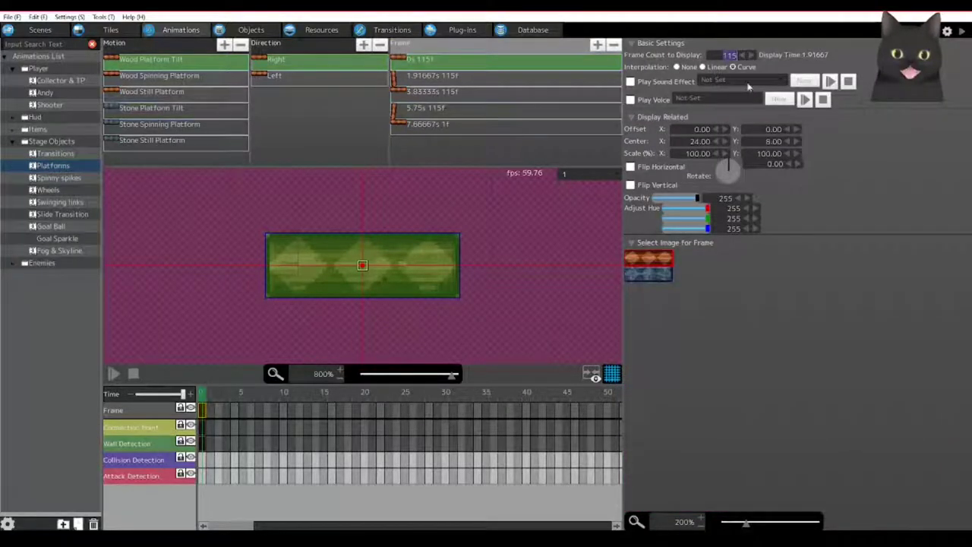
click(448, 76)
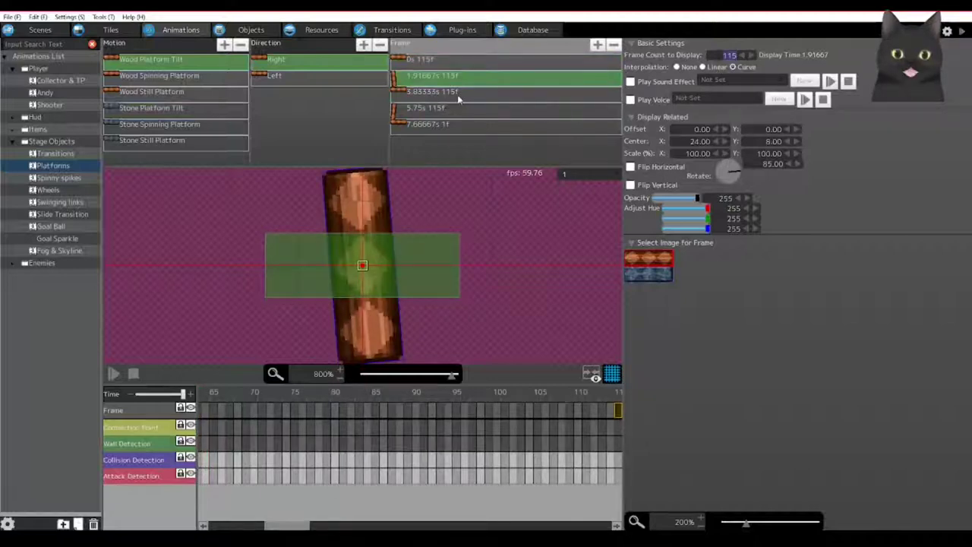
key(Down)
click(394, 113)
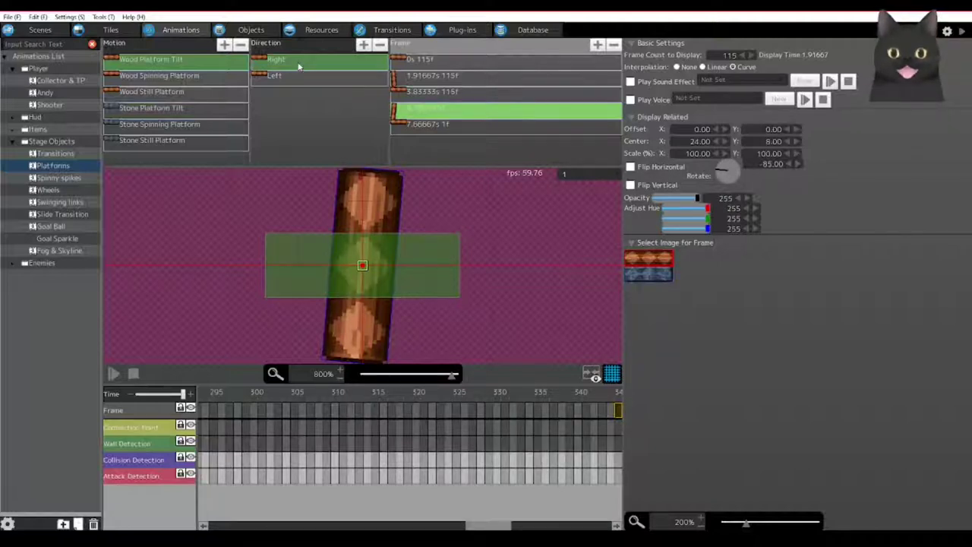
Play the Wood Platform Tilt animation facing right to preview its tilting movement.
click(112, 373)
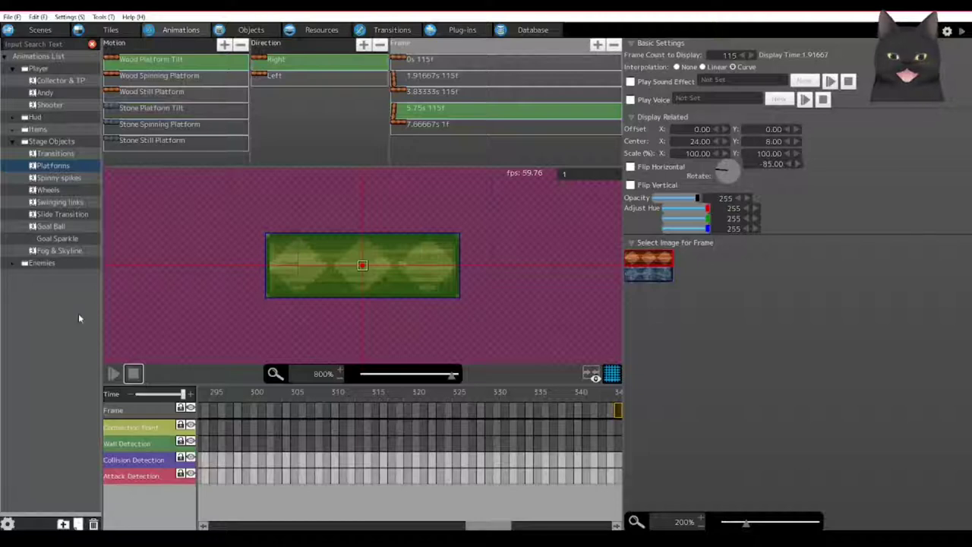
click(112, 374)
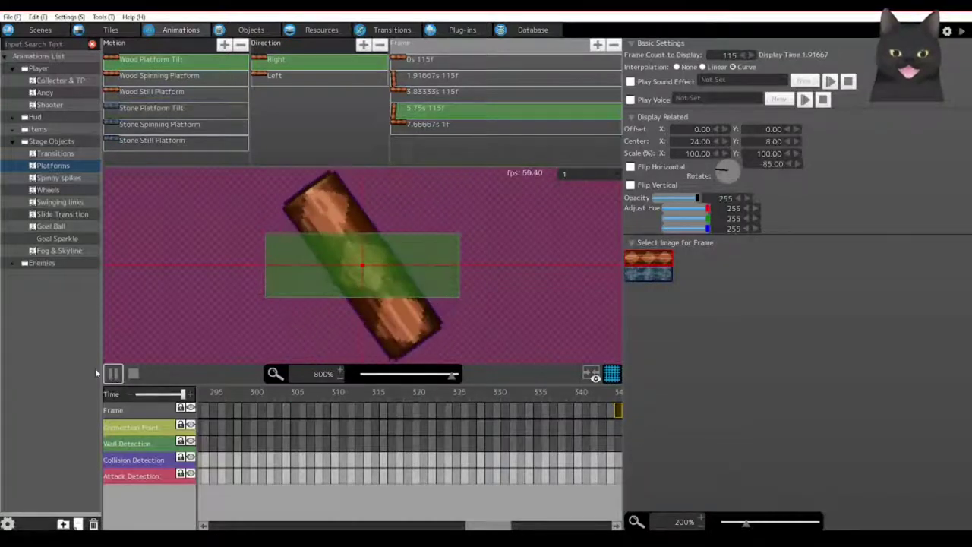
click(861, 539)
click(807, 518)
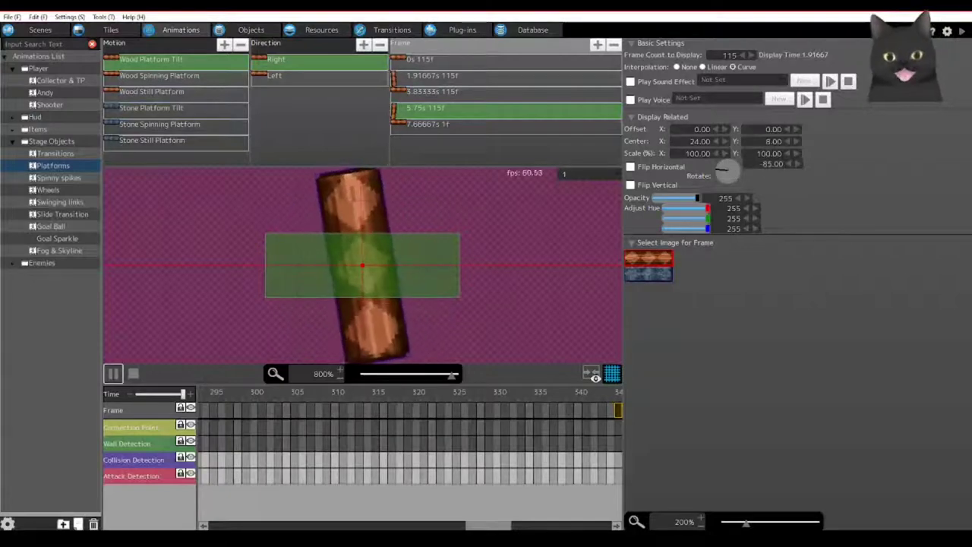
Preview the Wood Platform Tilt motion in the Left direction and again in the Right direction, and stop playback.
click(287, 77)
click(113, 373)
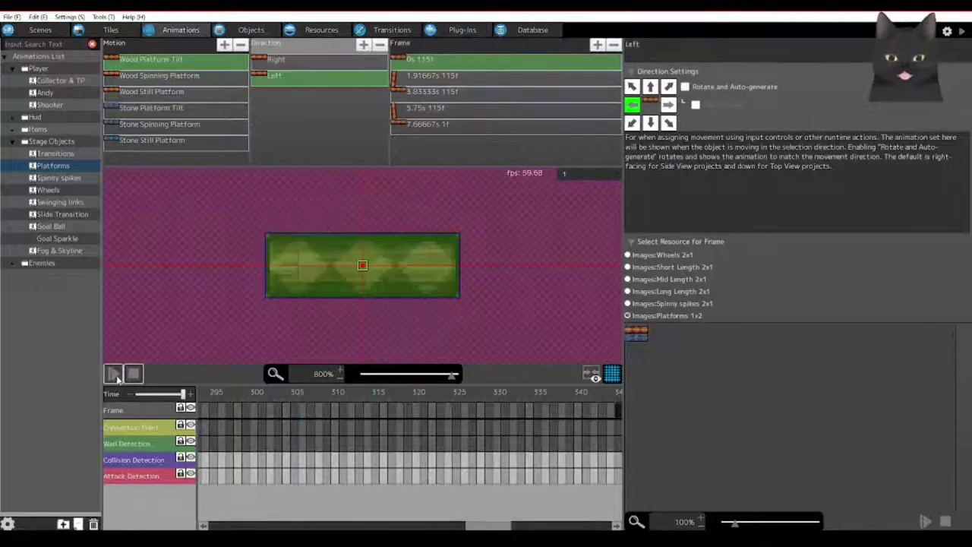
click(112, 374)
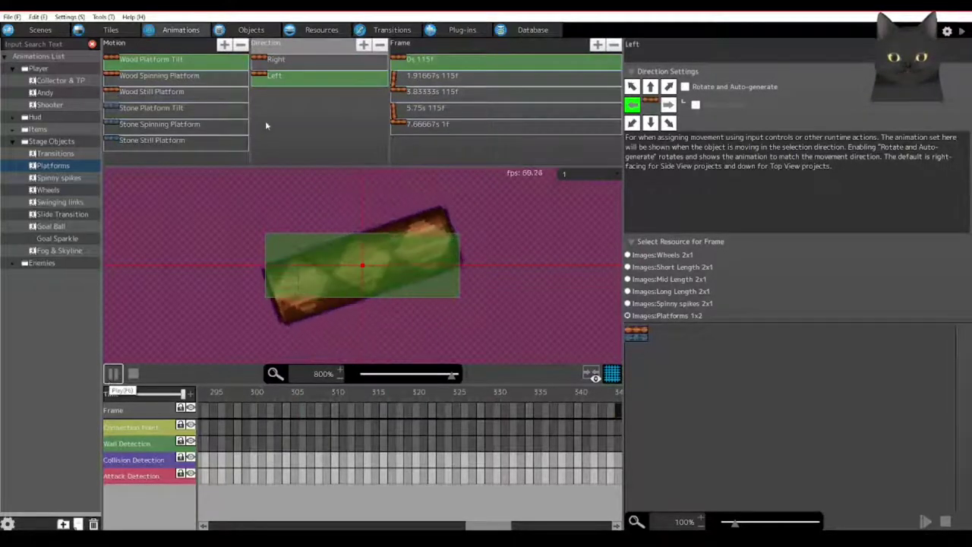
click(300, 60)
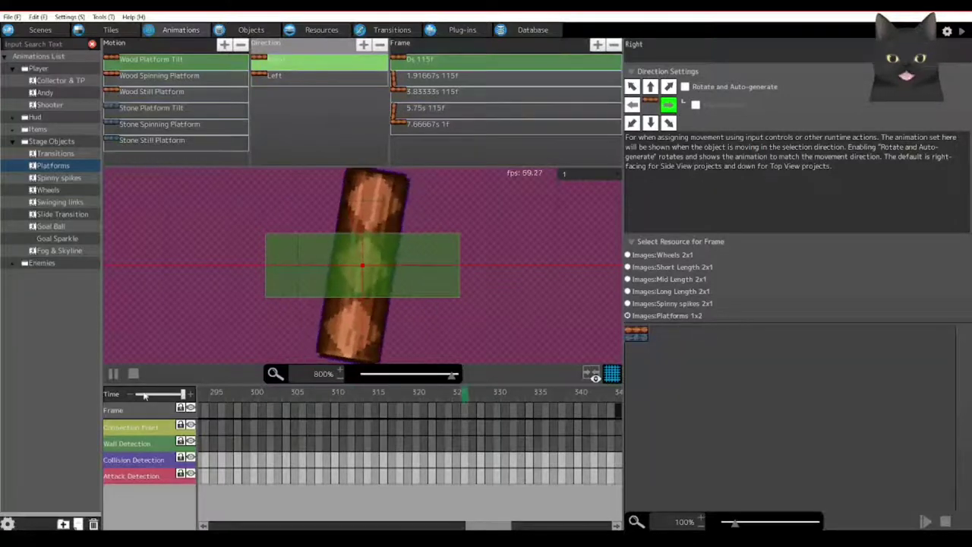
click(113, 373)
click(113, 373)
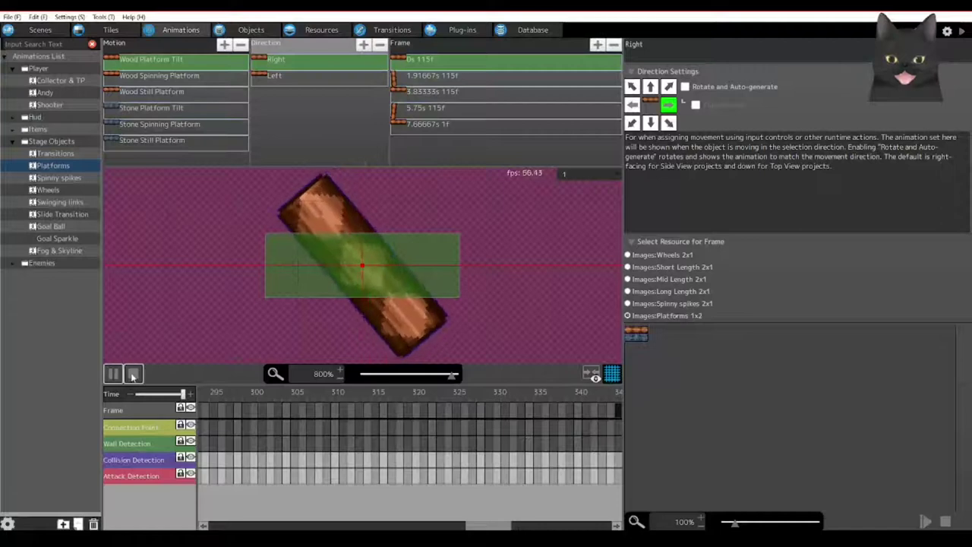
click(133, 373)
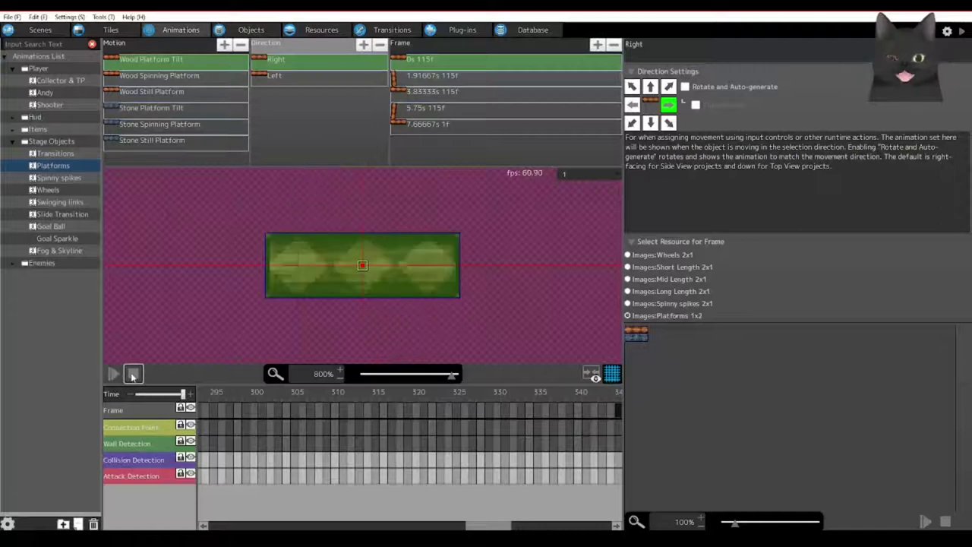
Check the first wall detection keyframe of the Left direction tilt motion and preview it against the rotating platform.
click(286, 78)
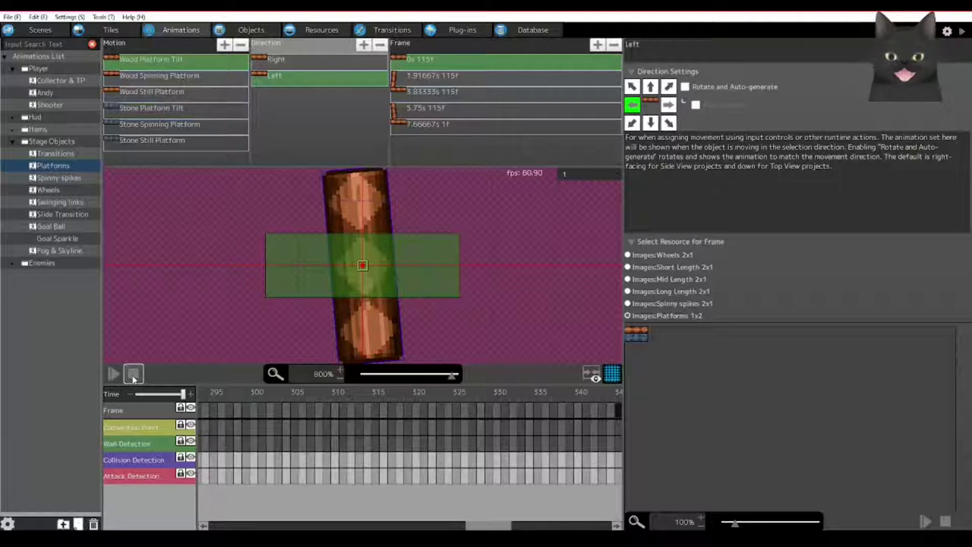
click(408, 60)
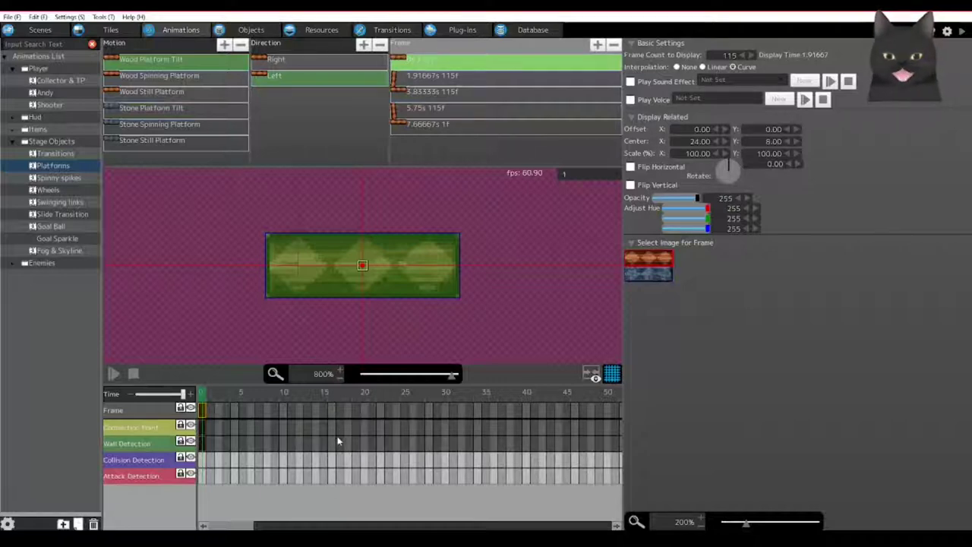
click(202, 445)
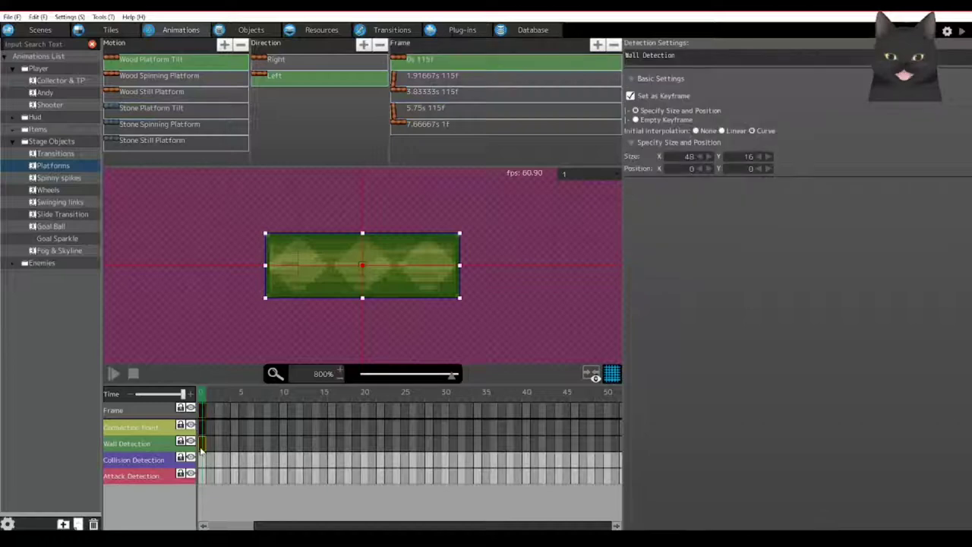
click(113, 374)
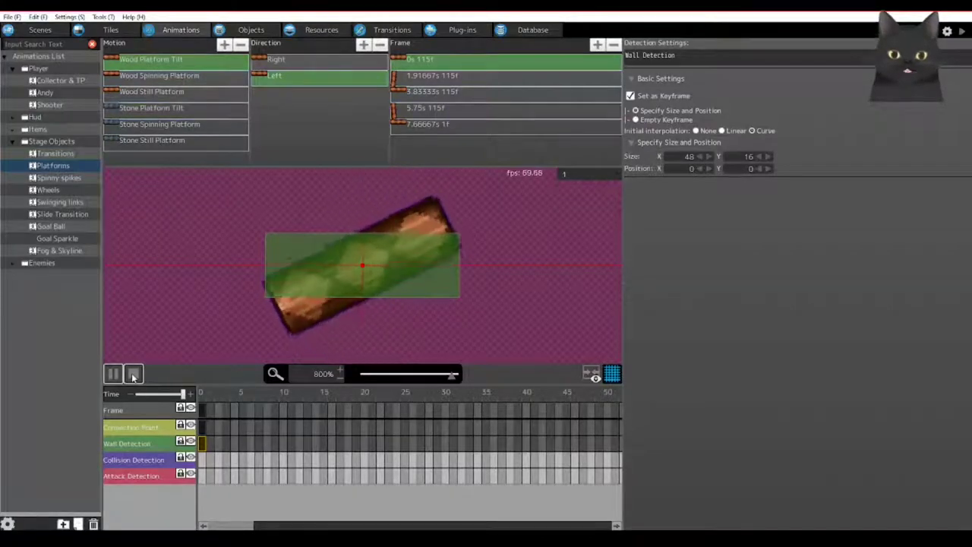
click(133, 375)
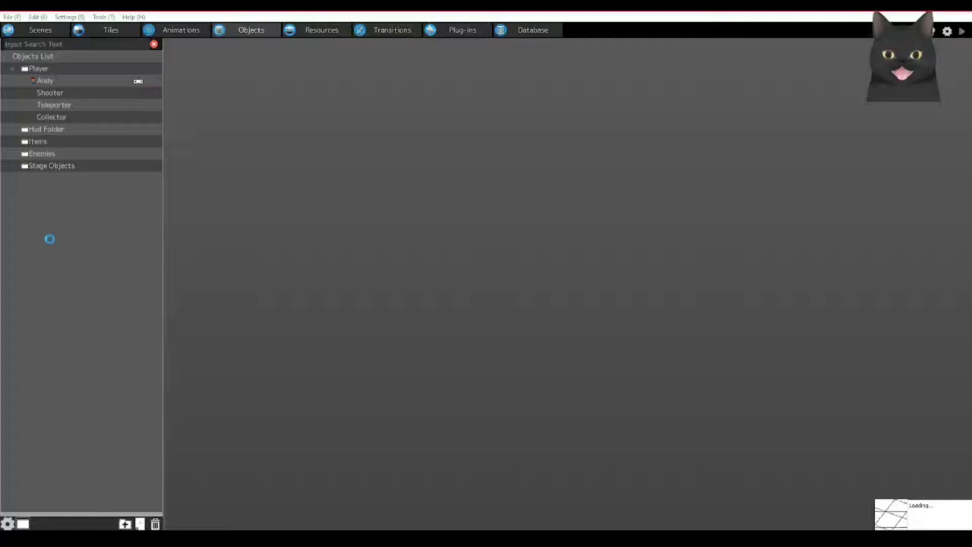
In the objects editor, open the Wheel Plats object from the Wheels folder inside Stage Objects' Swinging Spinner folder.
click(13, 169)
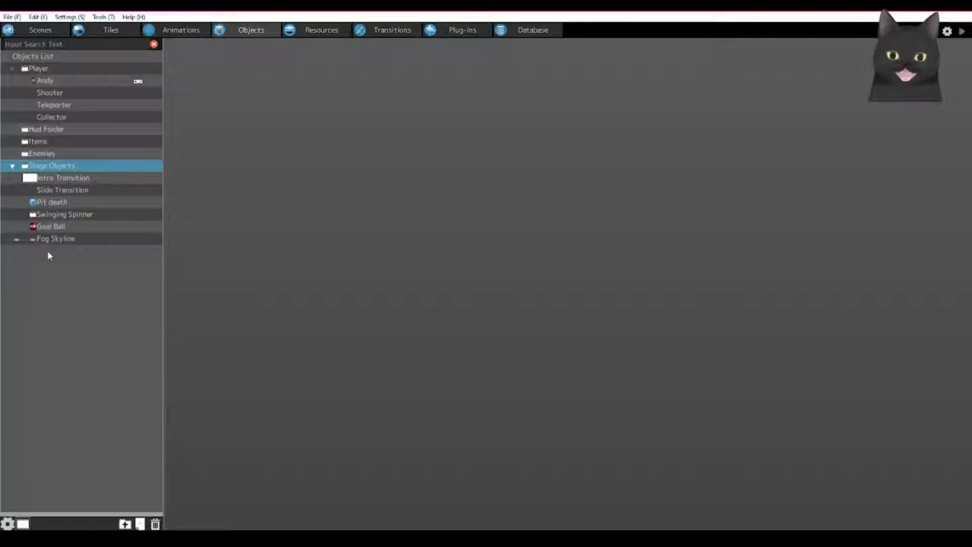
click(20, 217)
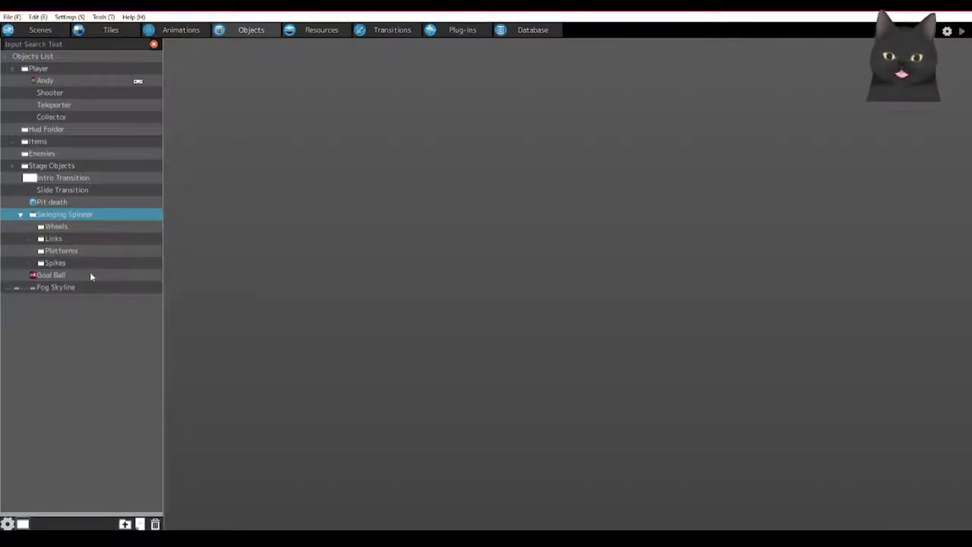
click(30, 227)
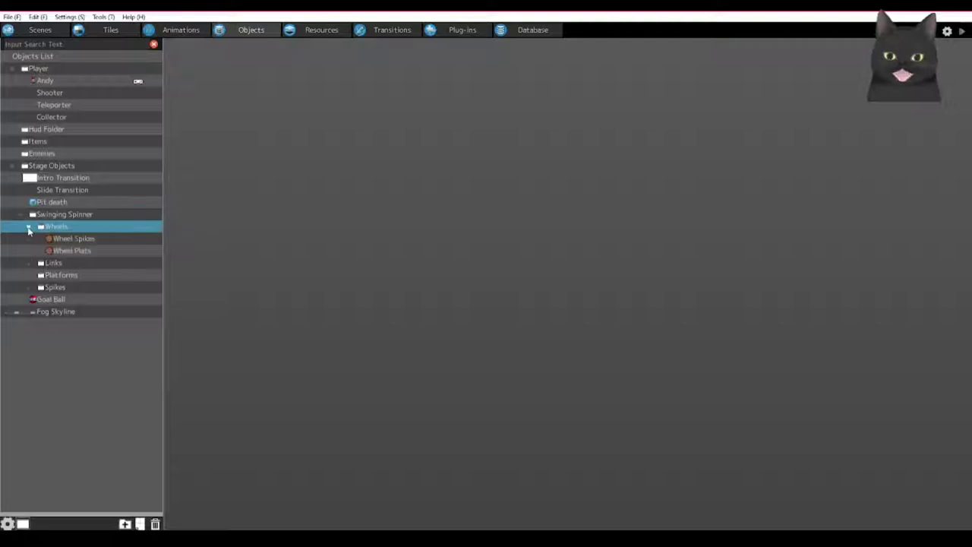
click(79, 254)
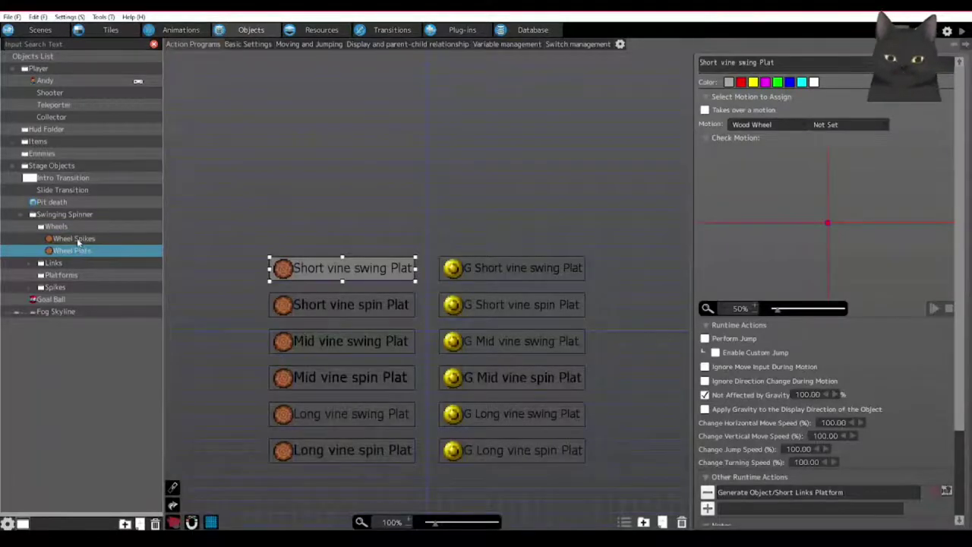
Compare the action programs of the Wheel Spikes and Wheel Plats objects, ending on Wheel Spikes.
click(76, 239)
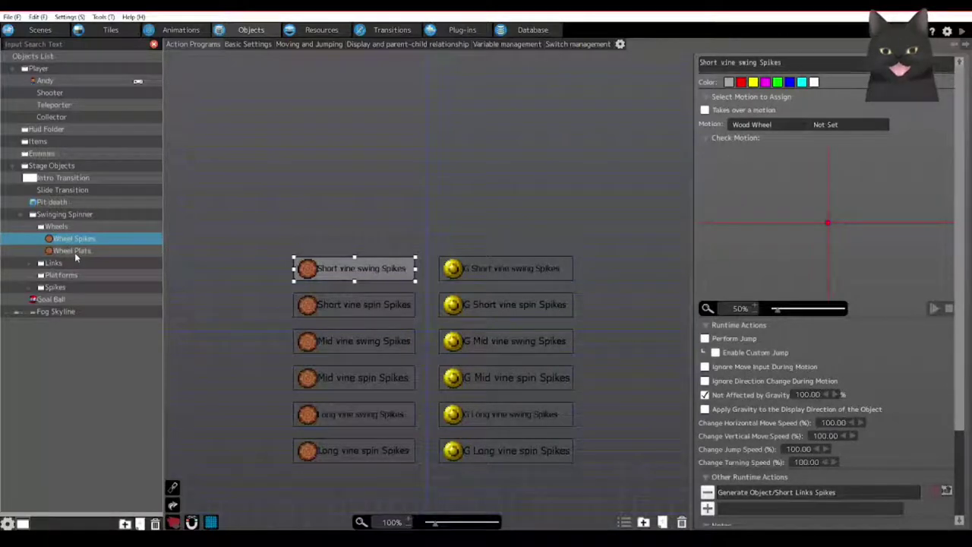
click(85, 254)
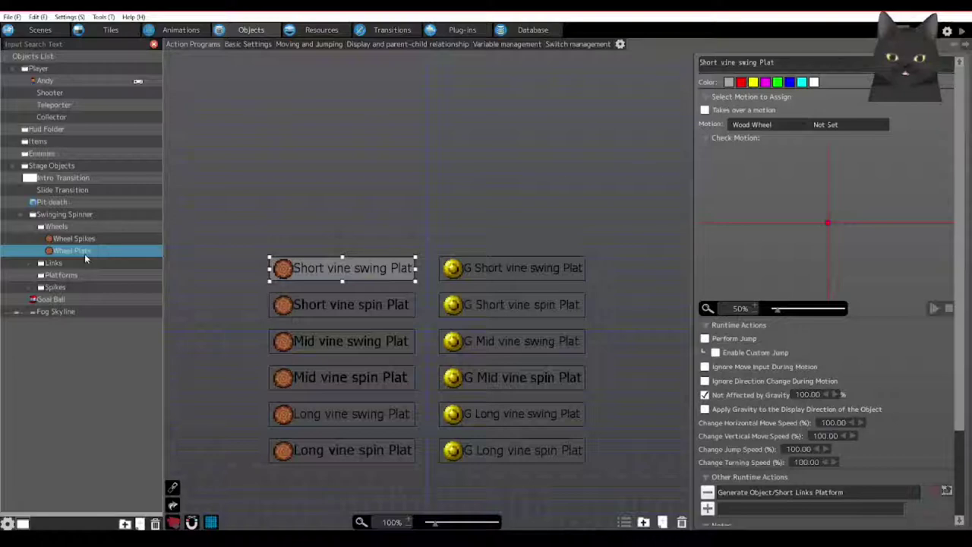
click(80, 241)
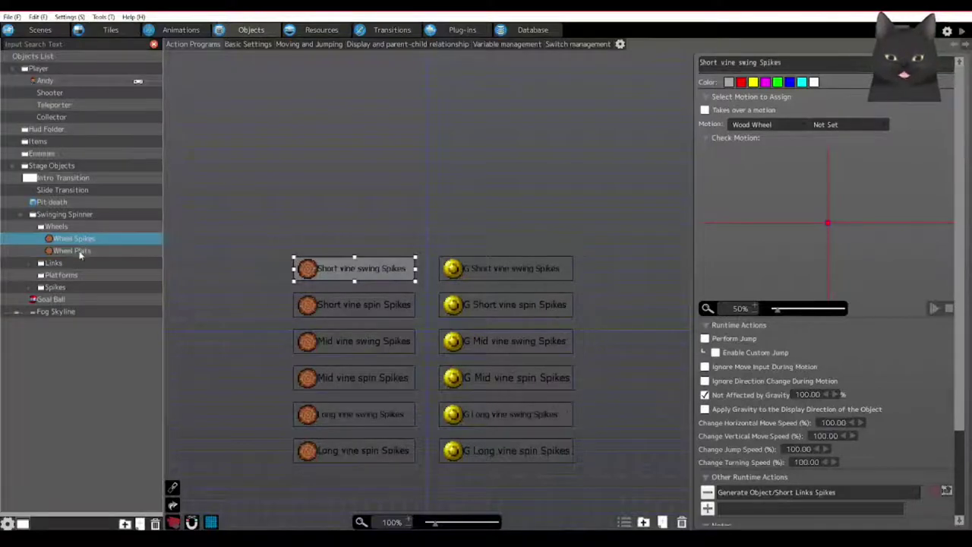
middle_drag(254, 345, 257, 251)
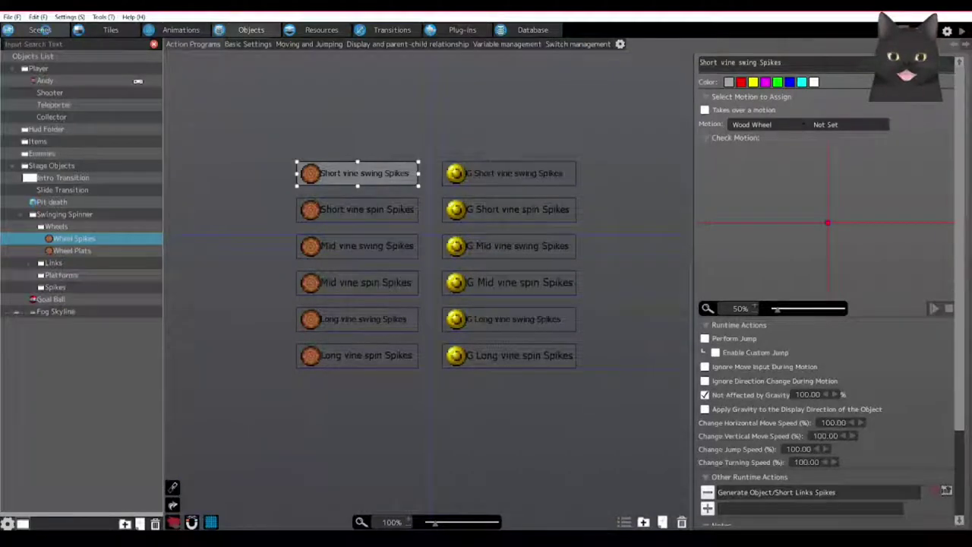
In the scene editor, select the Wheel Plats wheel placed past the green vine column and widen its settings area.
click(41, 30)
click(71, 306)
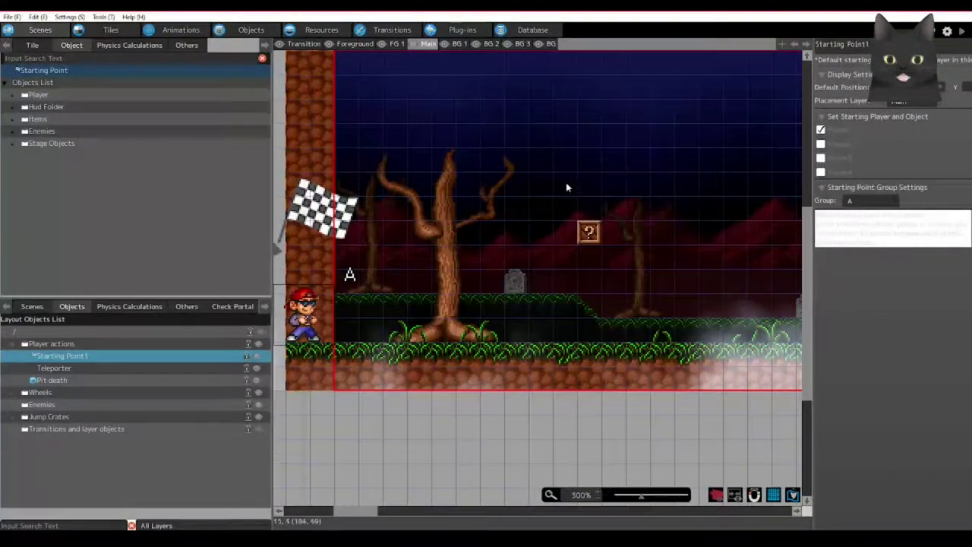
drag(366, 511, 589, 498)
click(504, 141)
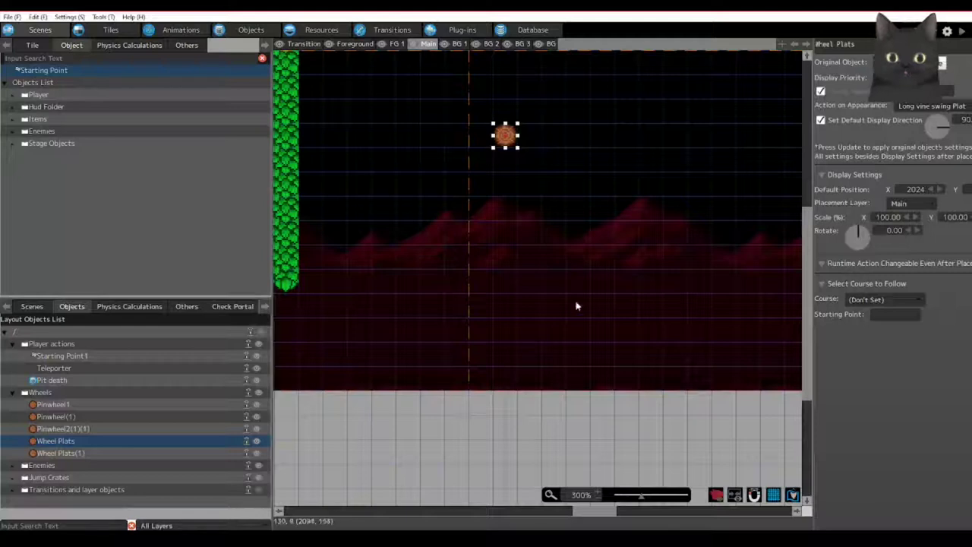
drag(811, 190, 610, 196)
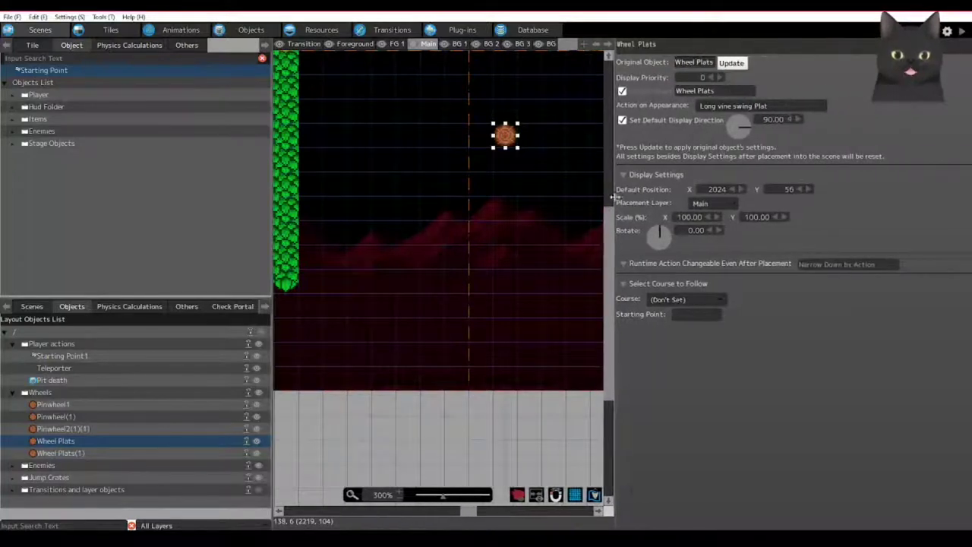
Review the Action on Appearance options of the placed Wheel Plats without changing them, and return to the objects editor.
click(809, 106)
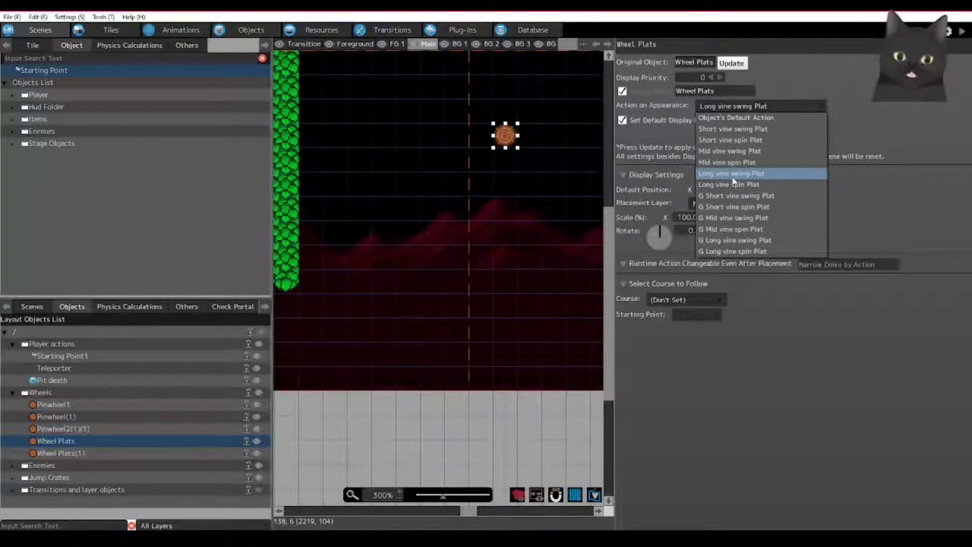
click(948, 157)
click(247, 29)
click(246, 29)
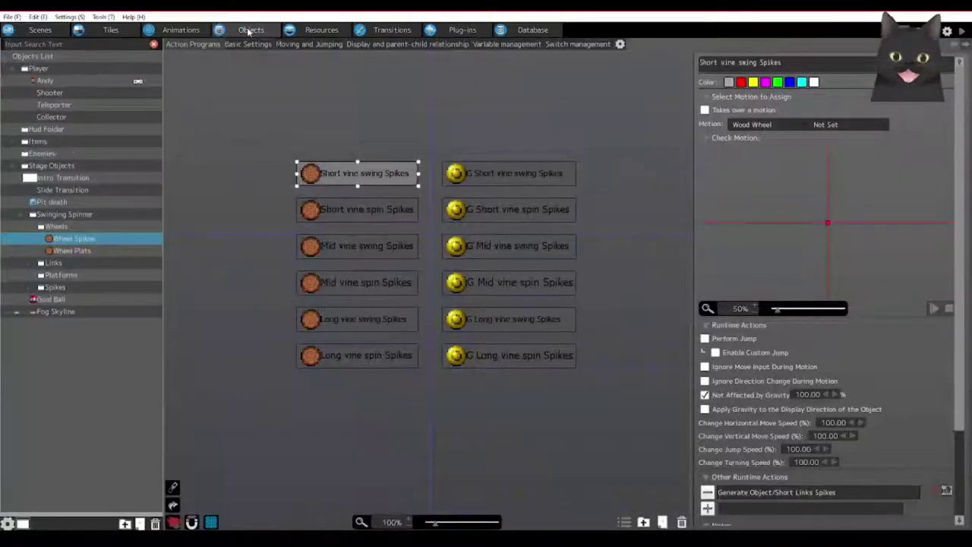
Check the placed Wheel Plats settings in the scene editor, and select the Long vine swing Spikes action in the objects editor.
click(41, 29)
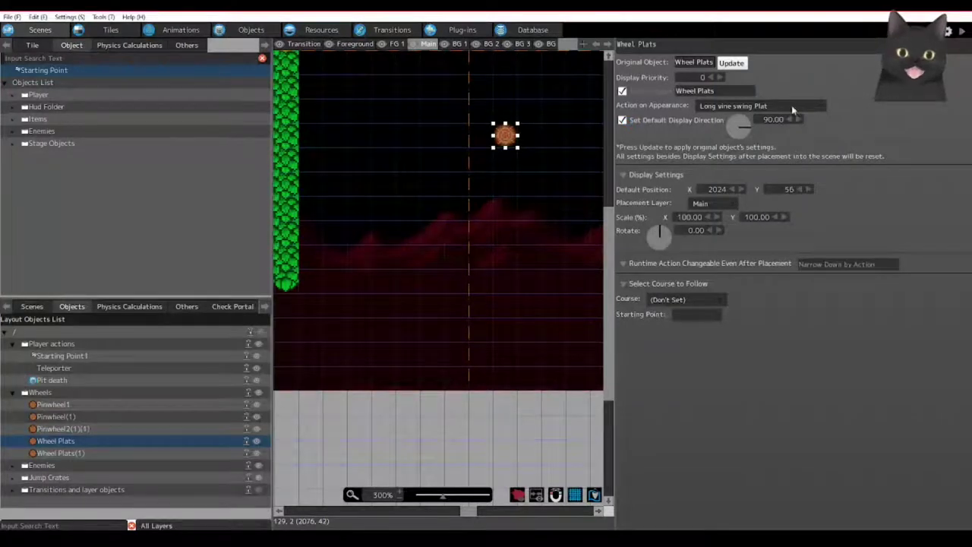
click(251, 30)
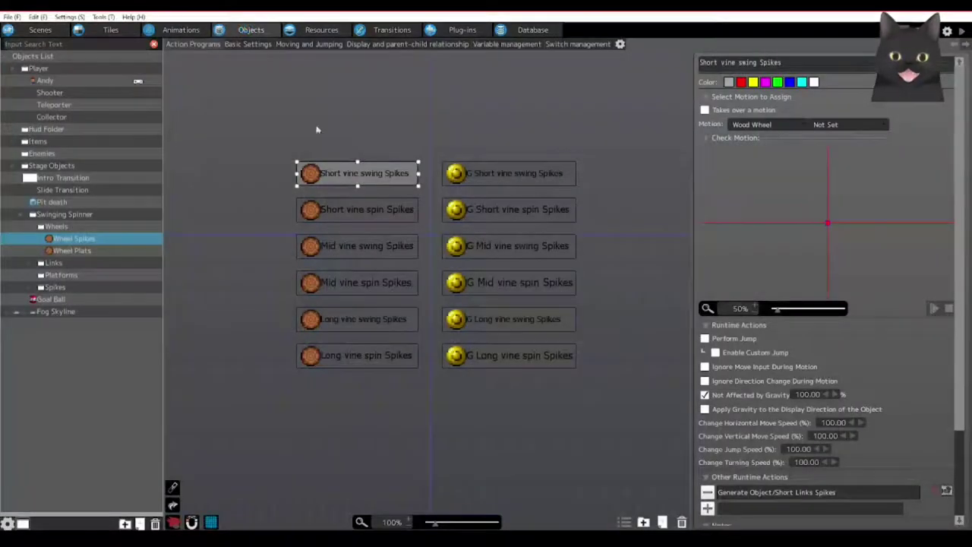
click(337, 320)
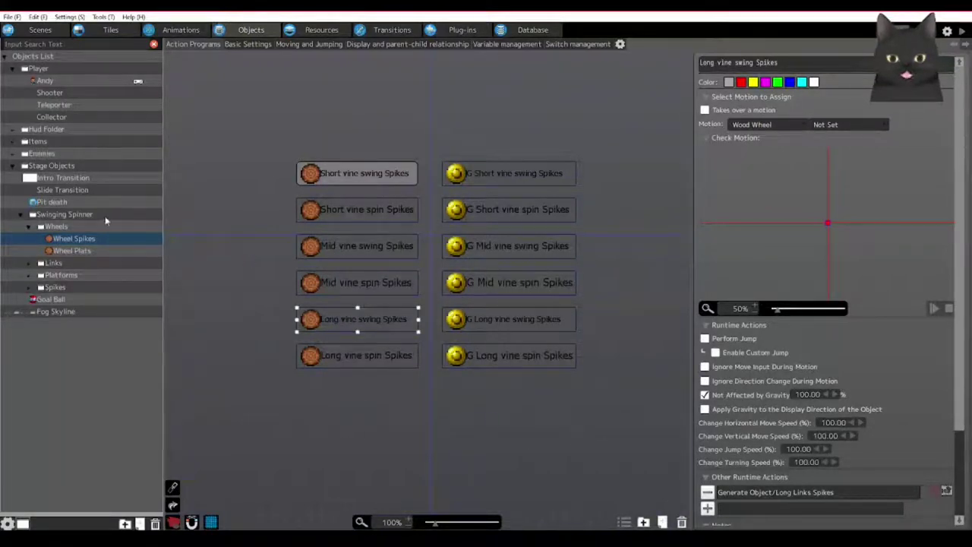
Inspect the Generate Object runtime action of the Long vine swing Plat action in the Wheel Plats object.
click(72, 251)
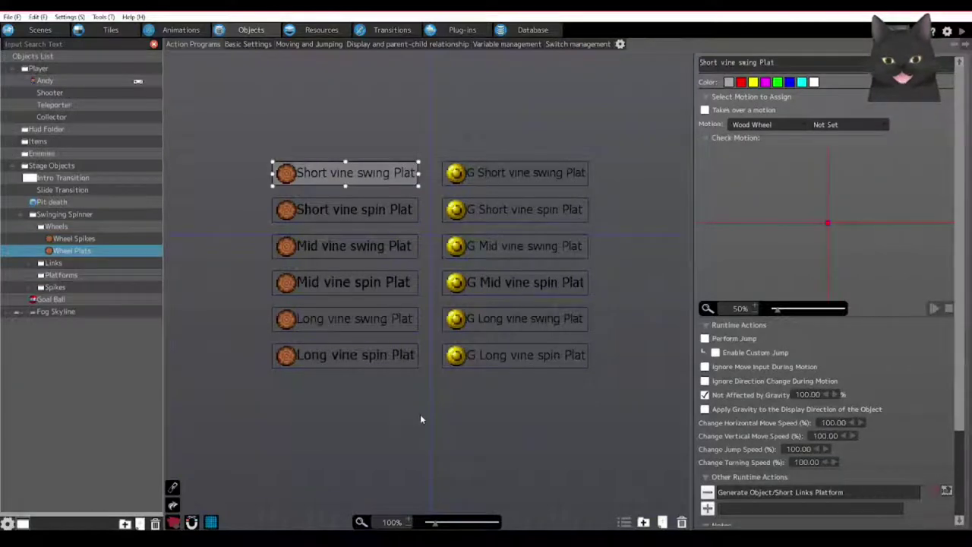
click(326, 320)
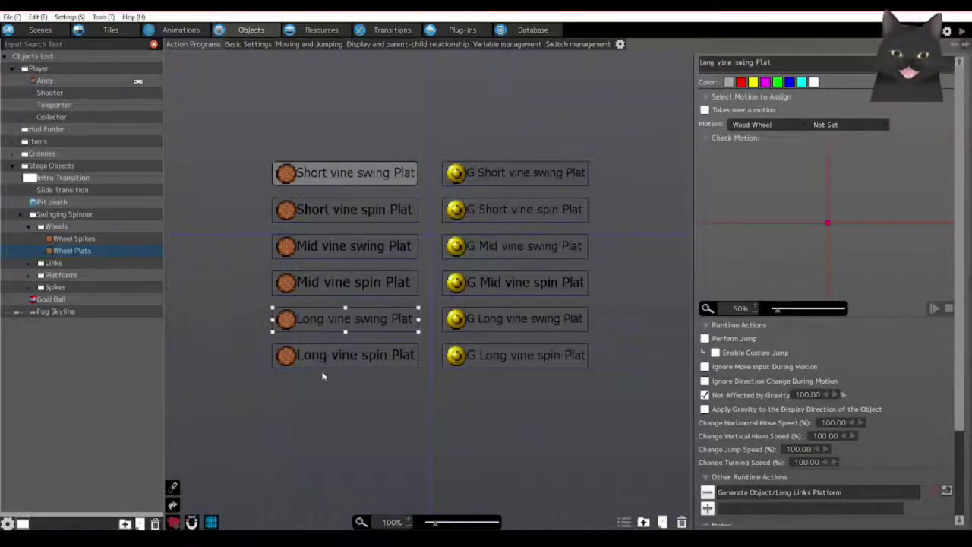
scroll(920, 370, down, 1)
scroll(873, 388, down, 1)
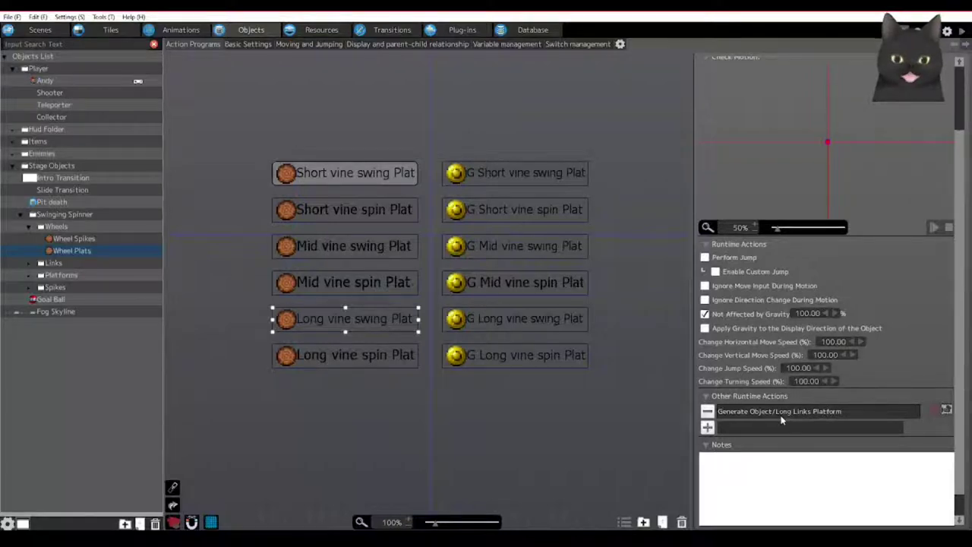
click(780, 414)
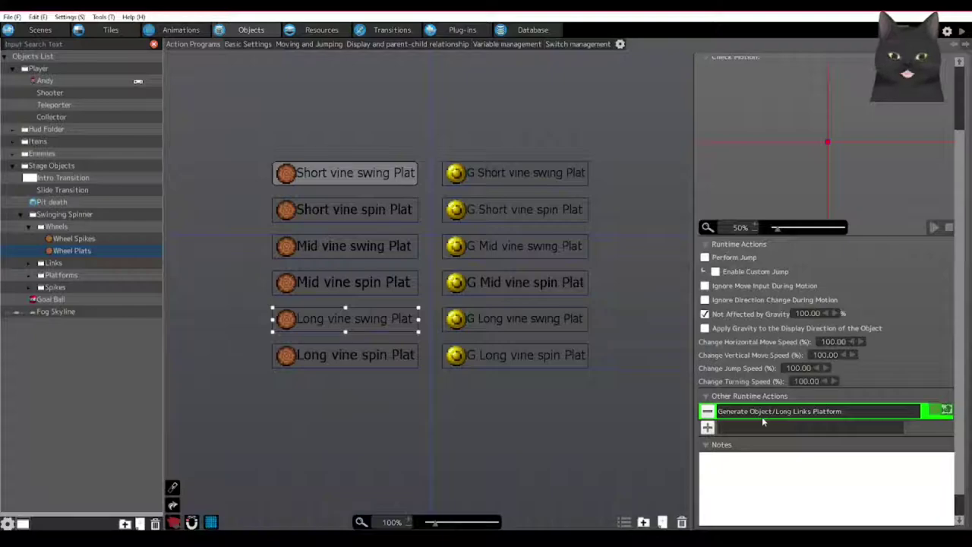
double_click(762, 414)
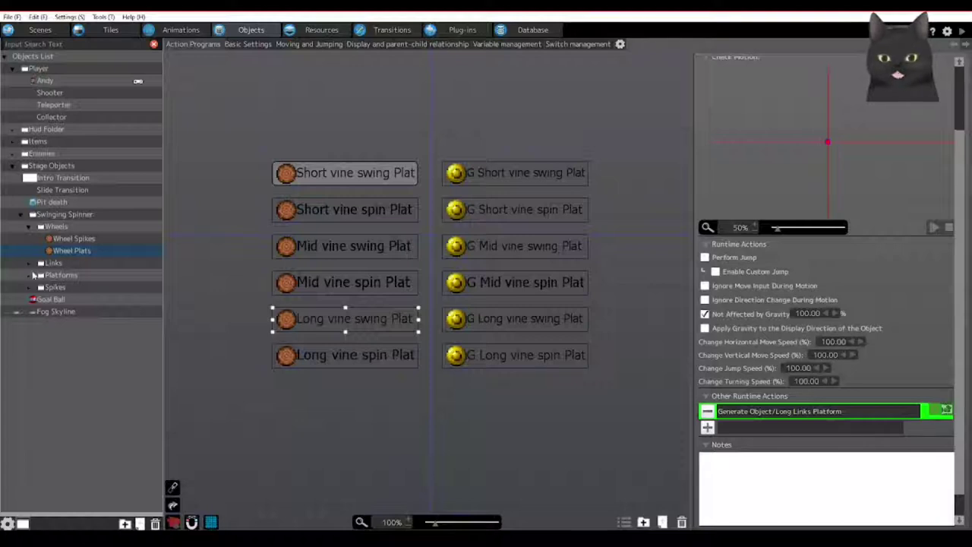
Expand the Platforms folder inside Swinging Spinner and open the Platform object's action program.
click(30, 228)
click(28, 228)
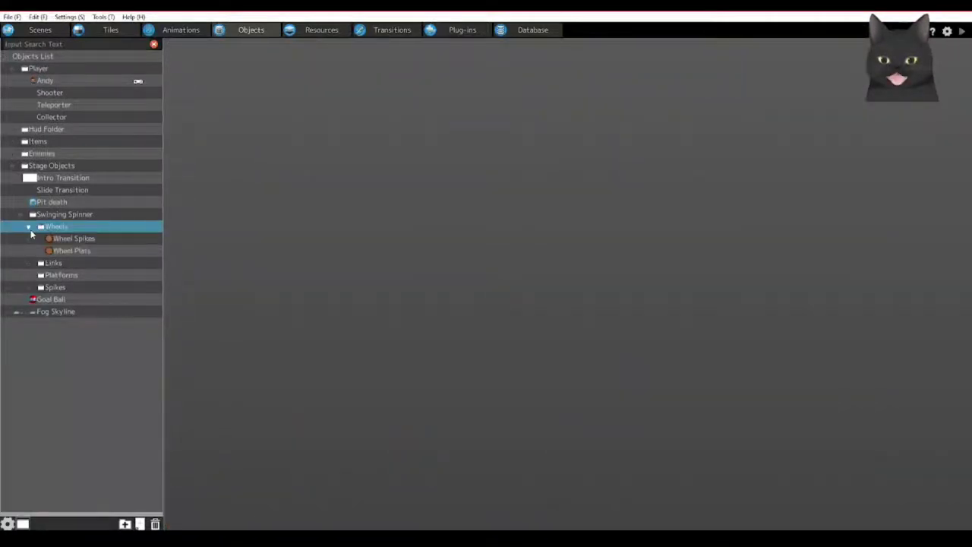
click(34, 277)
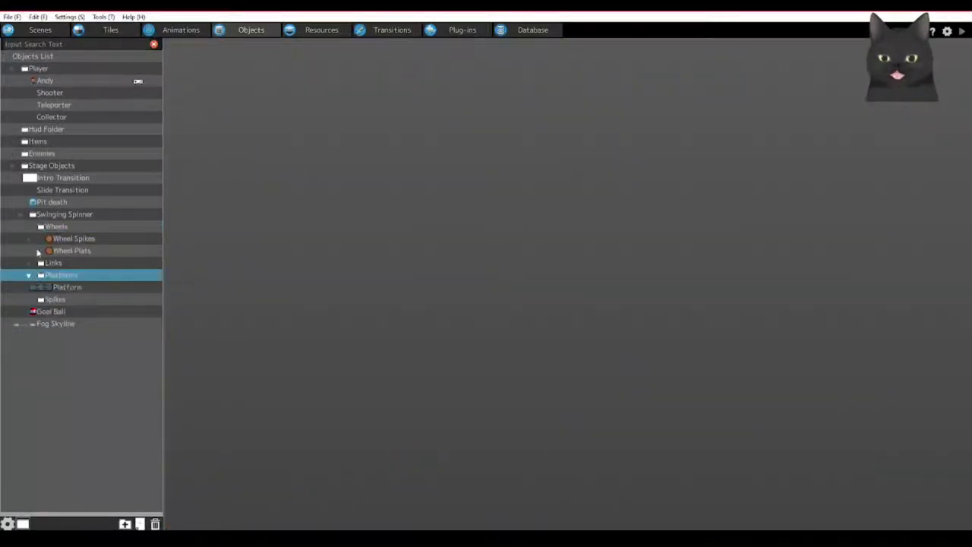
click(21, 216)
click(21, 216)
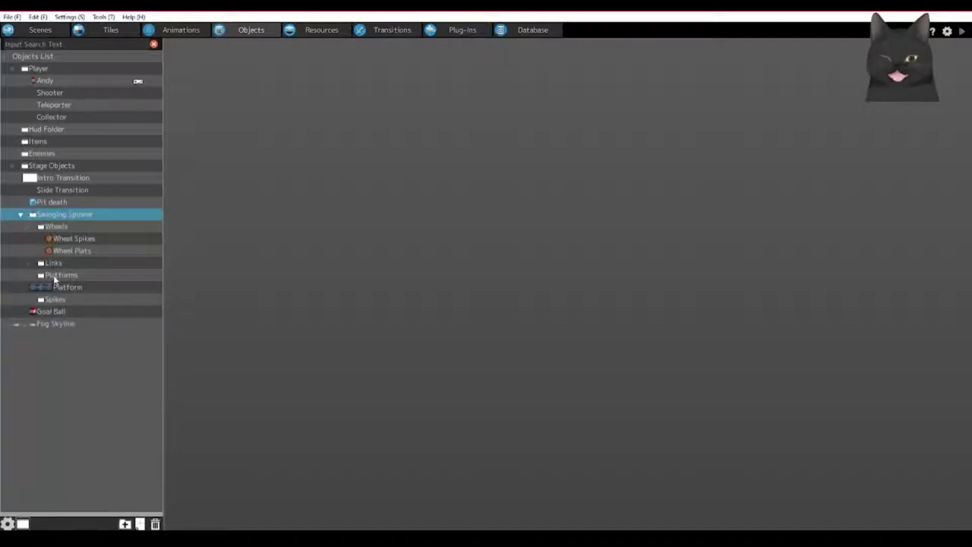
click(29, 278)
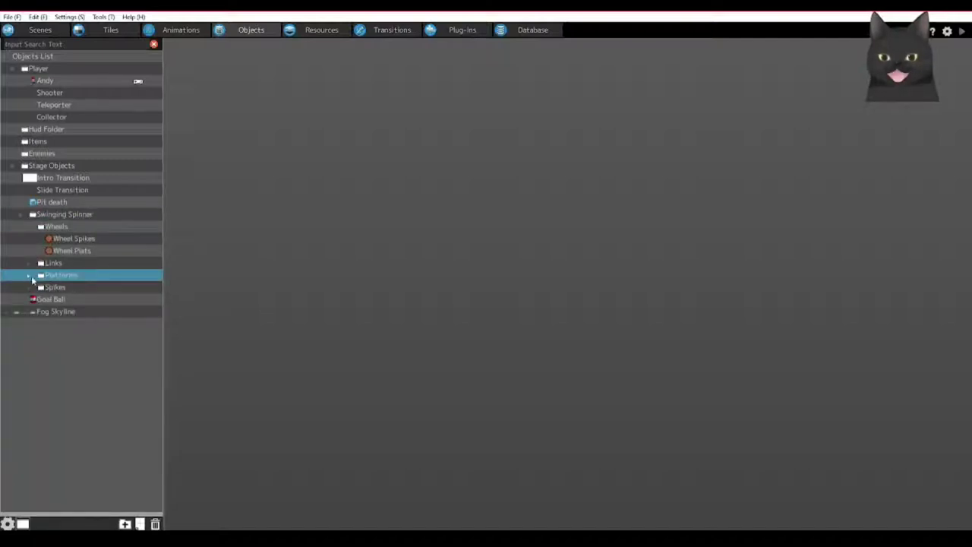
click(29, 278)
click(60, 275)
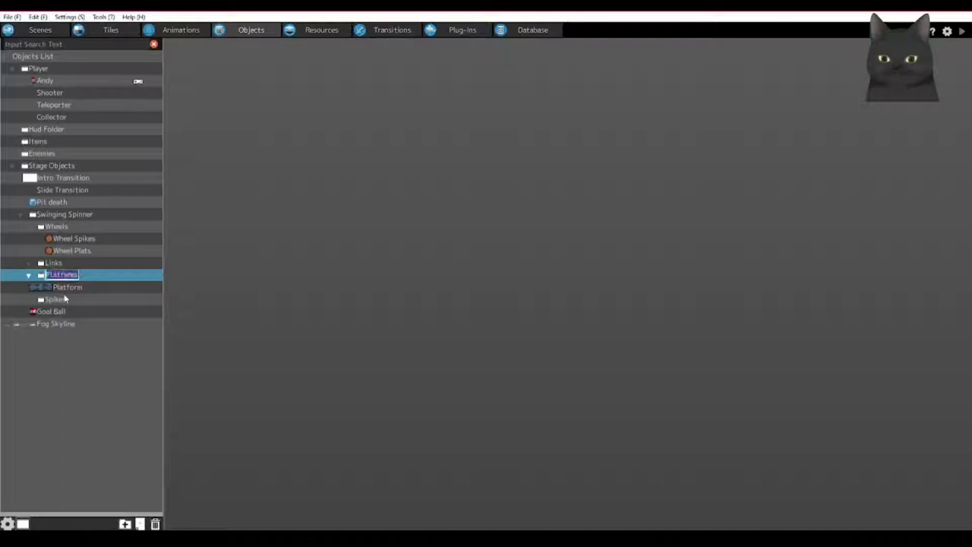
click(62, 287)
mouse_move(528, 354)
middle_down()
mouse_move(546, 351)
mouse_move(539, 346)
middle_up()
scroll(423, 323, up, 4)
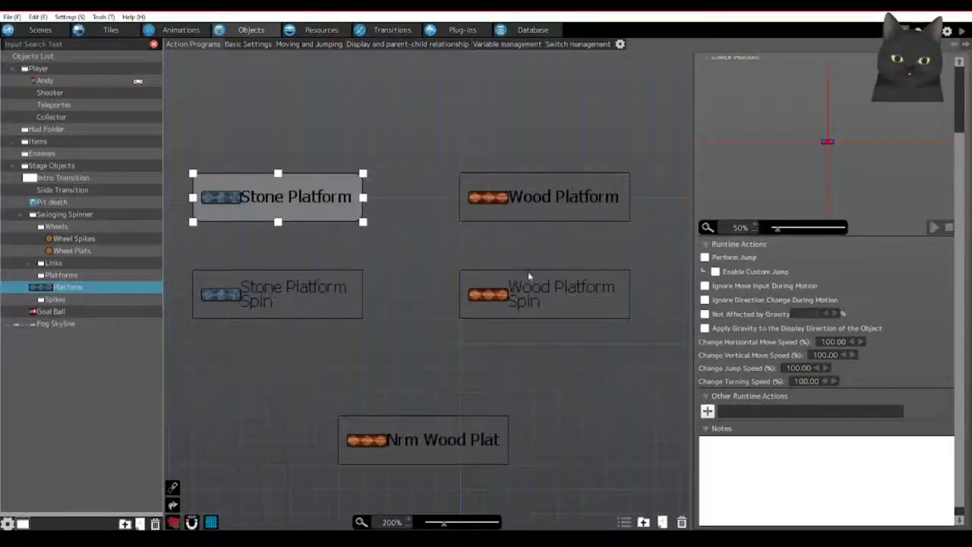
Compare the Platform object's wood actions and review the Change Animation Set settings of Nrm Wood Plat without changing them.
click(517, 287)
click(555, 210)
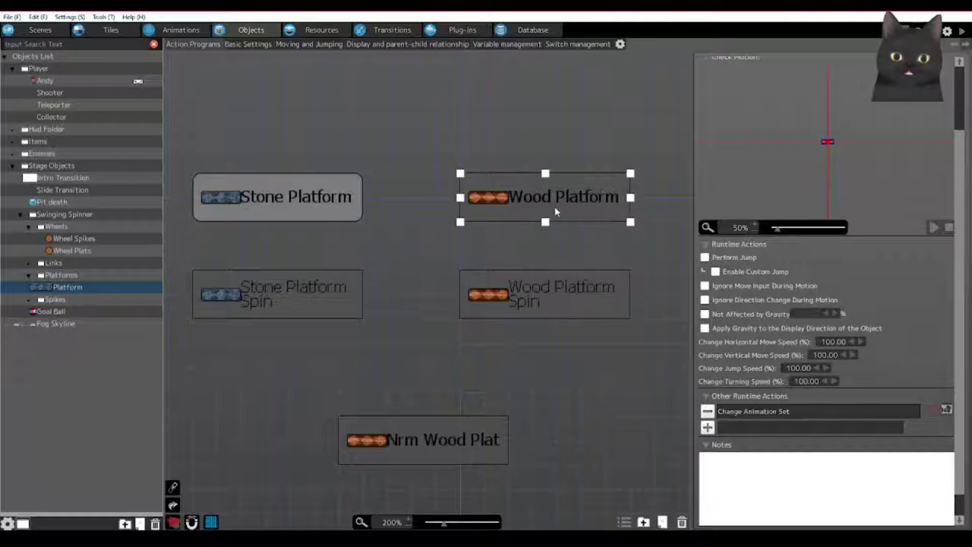
click(534, 285)
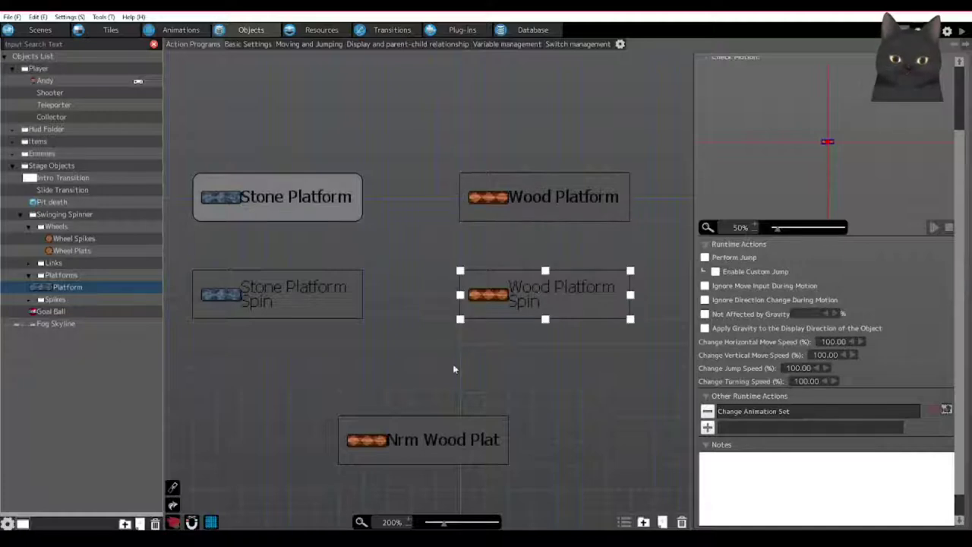
click(447, 454)
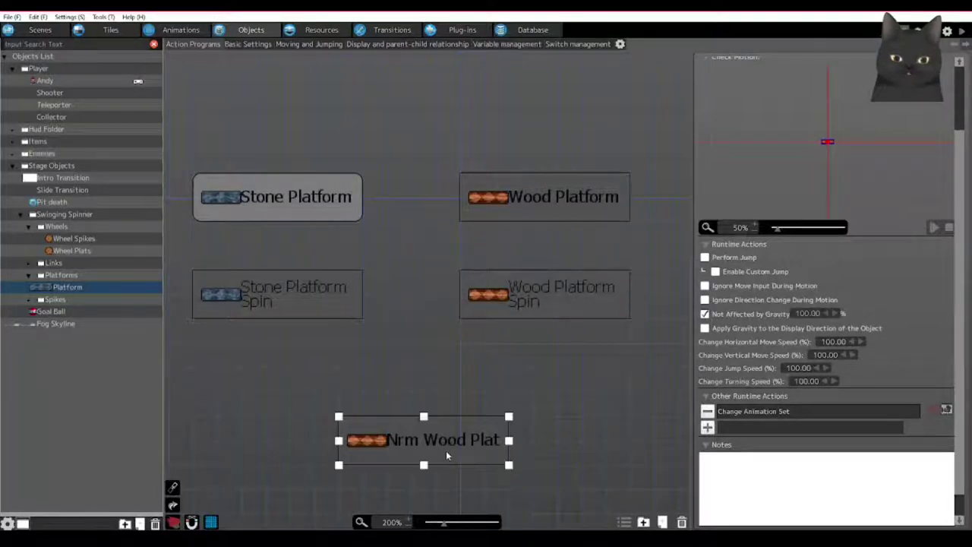
double_click(777, 417)
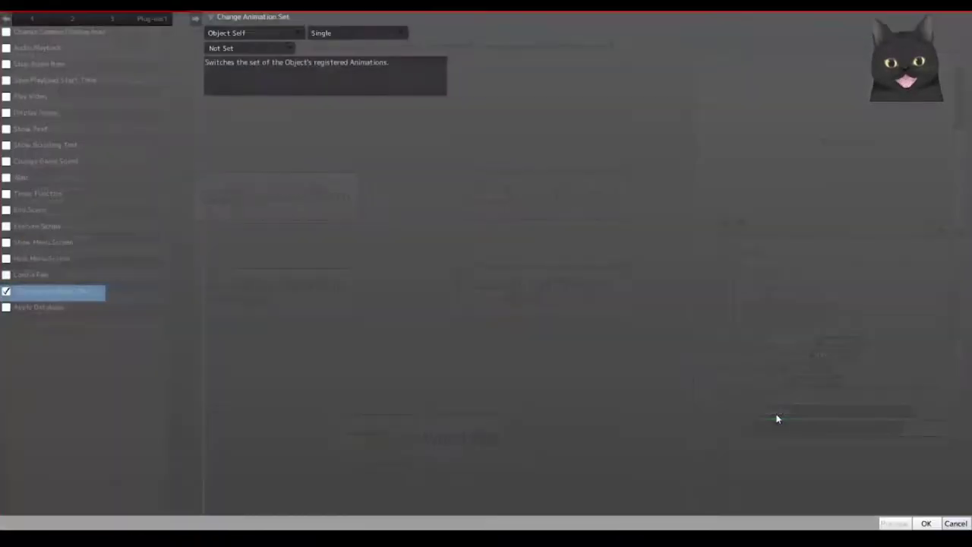
click(955, 524)
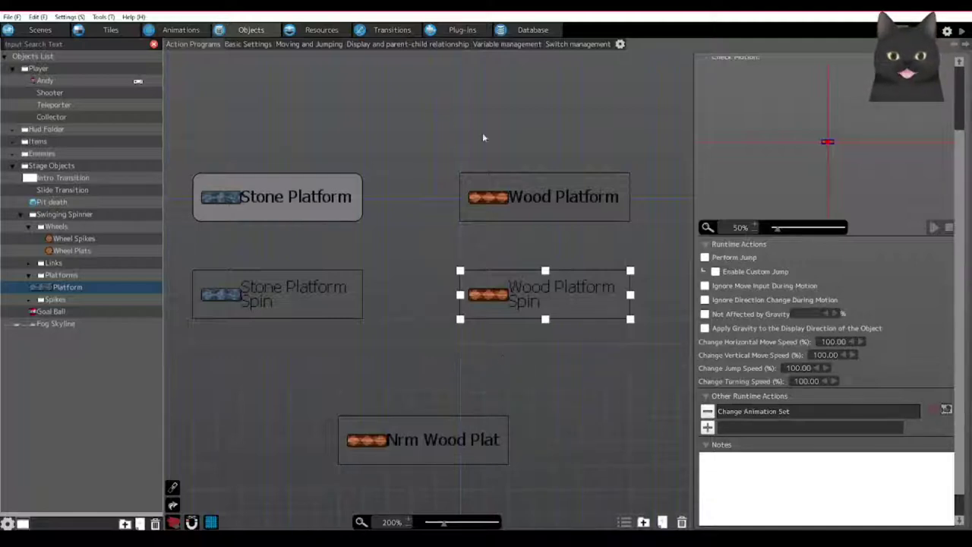
Compare the runtime actions of Wood Platform and Wood Platform Spin, ending on Wood Platform.
click(520, 191)
click(540, 296)
click(552, 213)
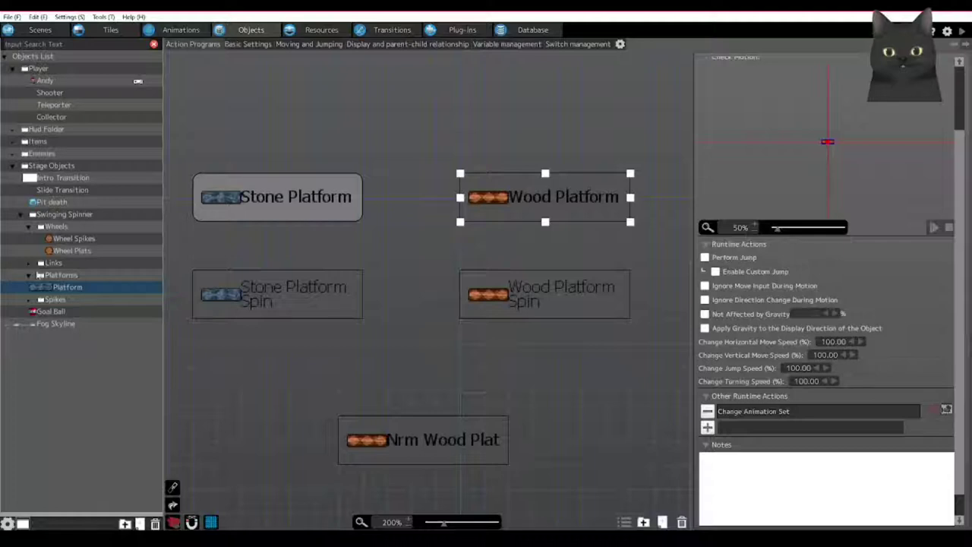
Open Wheel Spikes and Wheel Plats, and review the Generate Object settings of Long vine swing Plat without changing them.
click(69, 240)
middle_drag(464, 325, 437, 352)
scroll(399, 337, down, 1)
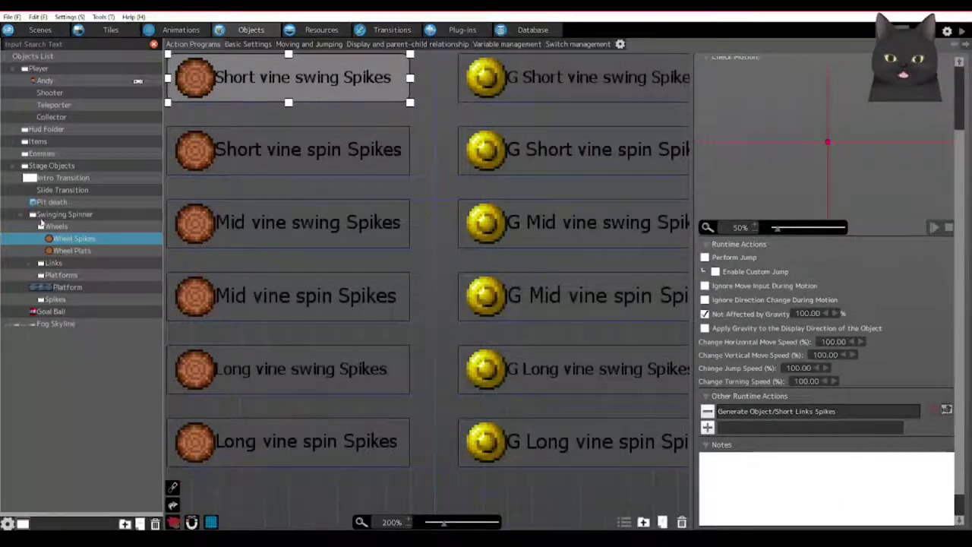
click(68, 250)
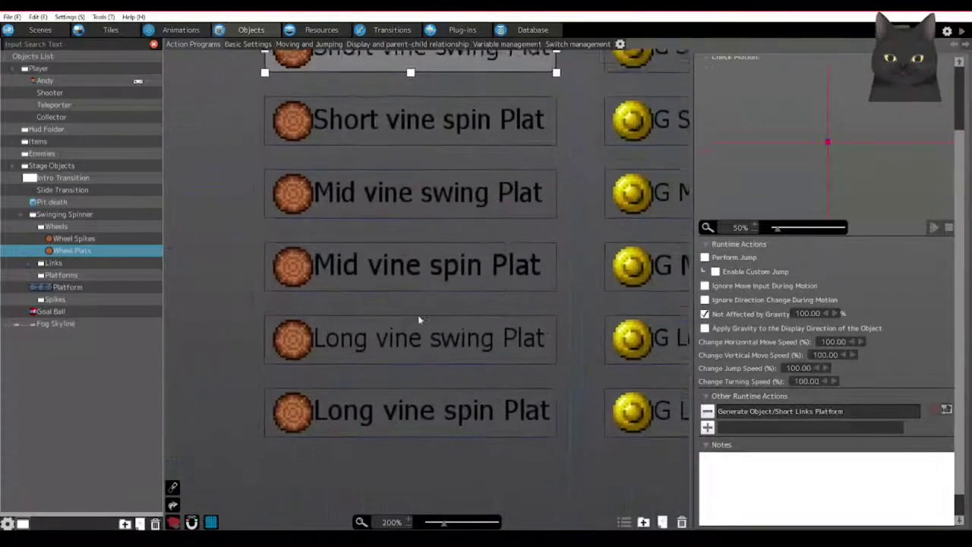
click(395, 343)
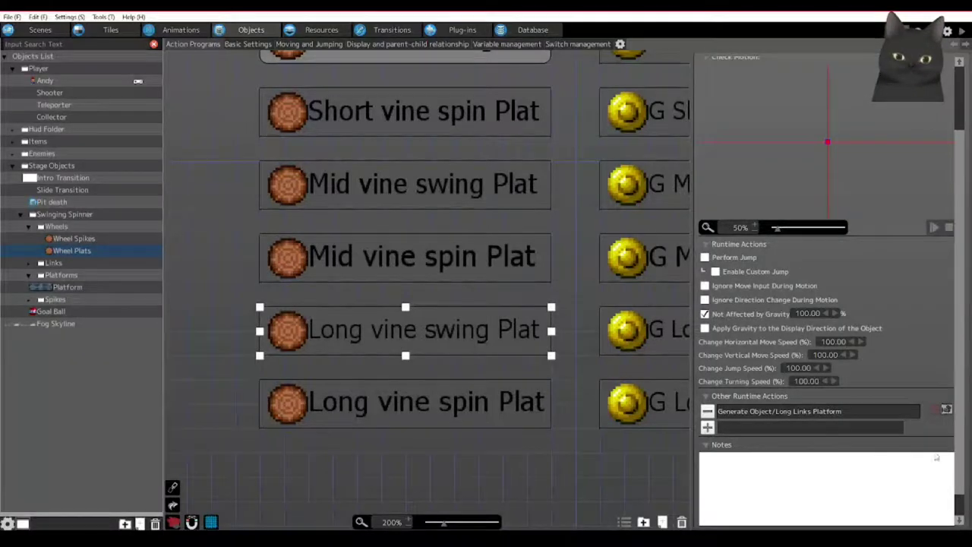
double_click(819, 410)
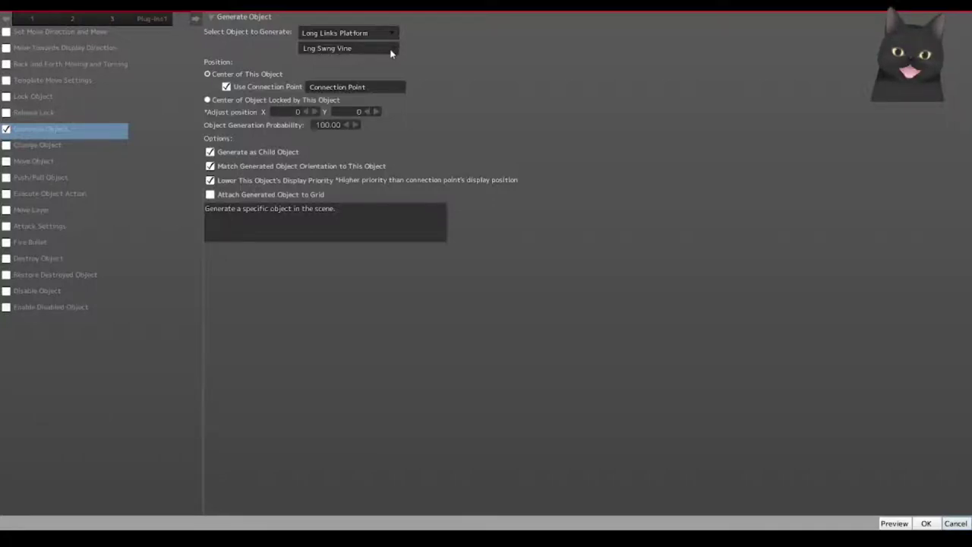
click(956, 525)
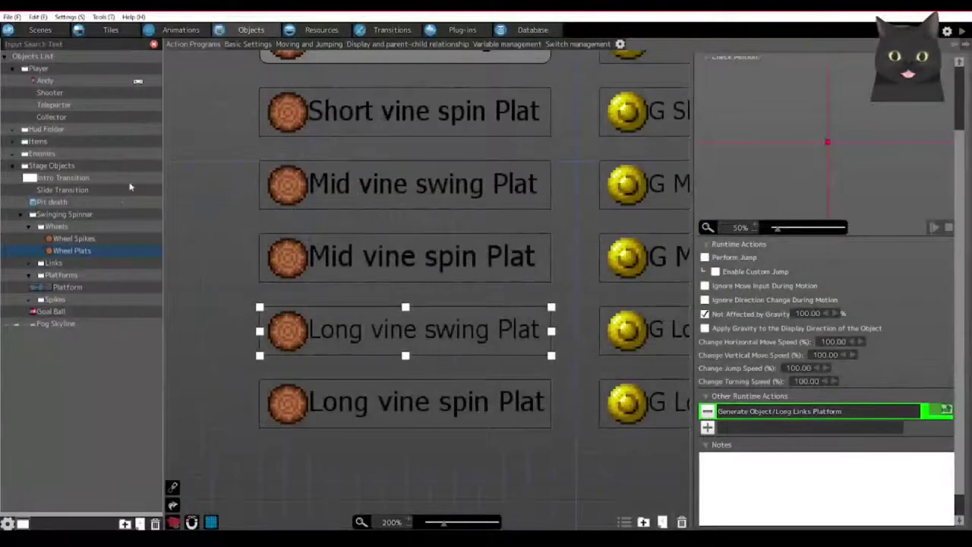
Expand the Links folder and review the Short, Mid and Long Links Spikes objects, ending on the Lng Swng Chain action.
click(29, 265)
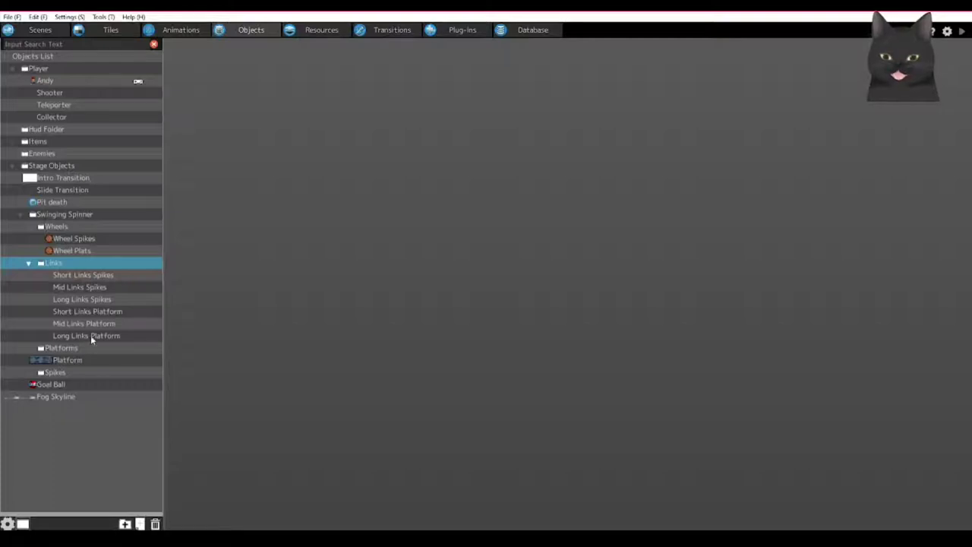
click(74, 275)
middle_drag(385, 258, 329, 259)
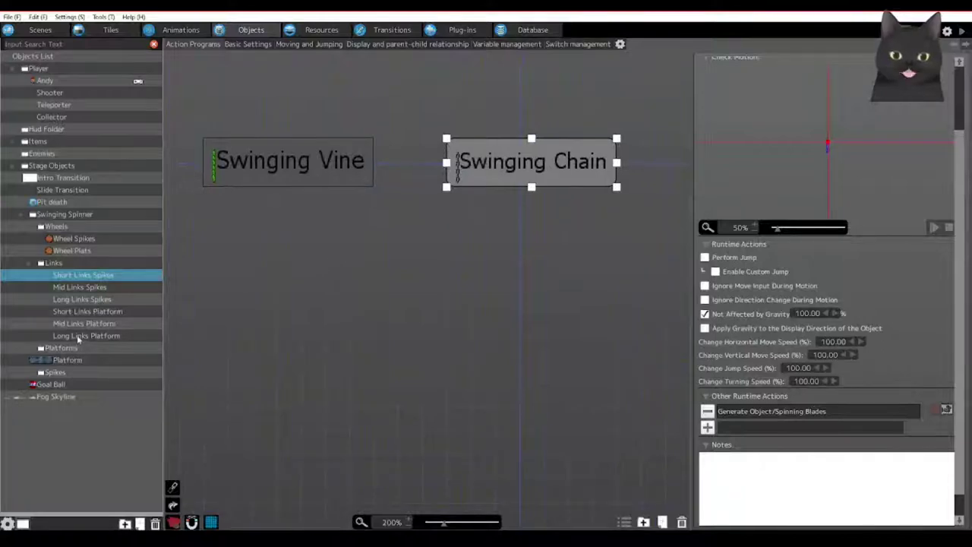
click(80, 288)
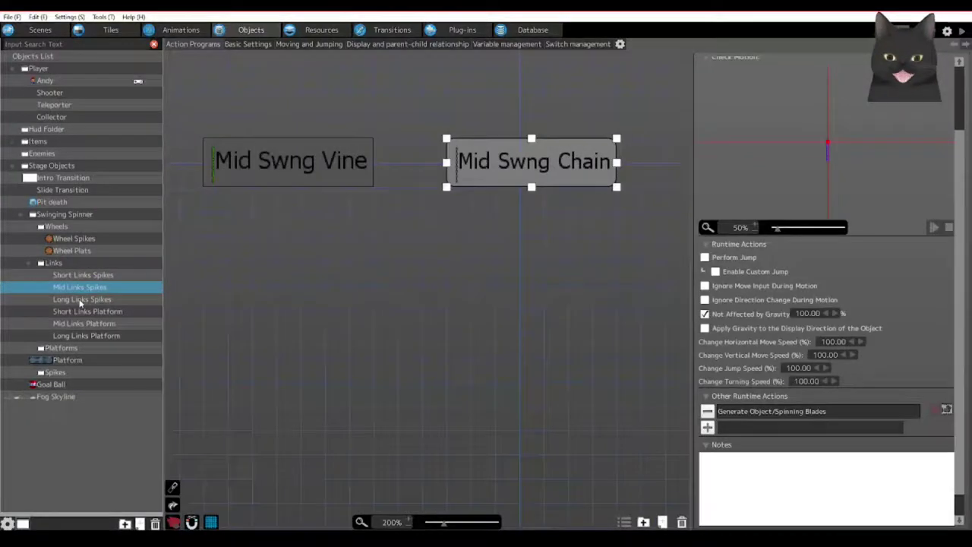
click(81, 299)
click(310, 174)
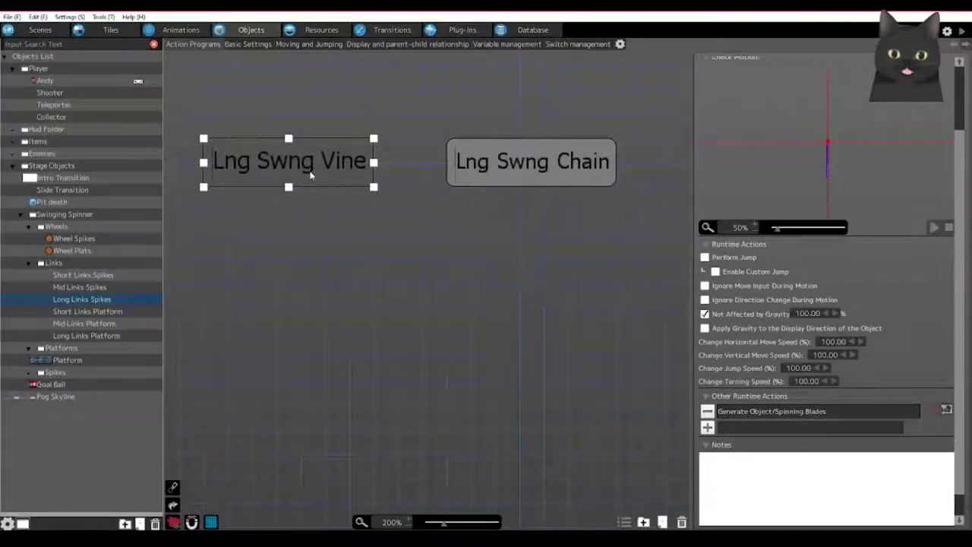
click(486, 176)
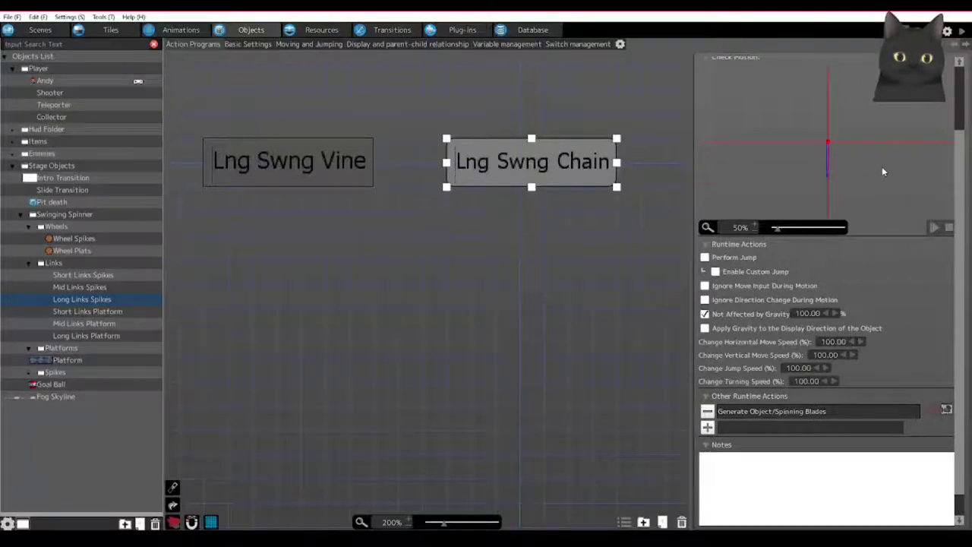
Enlarge the Check Motion preview of the Lng Swng Chain action to 300% and play its motion.
scroll(877, 178, up, 1)
drag(778, 269, 799, 270)
scroll(874, 147, down, 1)
scroll(873, 159, down, 1)
scroll(886, 153, up, 1)
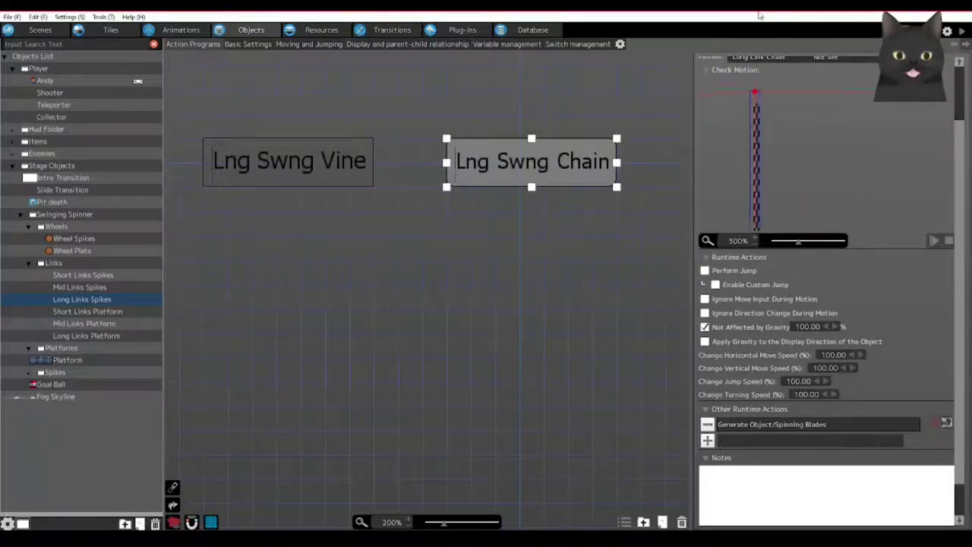
scroll(906, 132, down, 1)
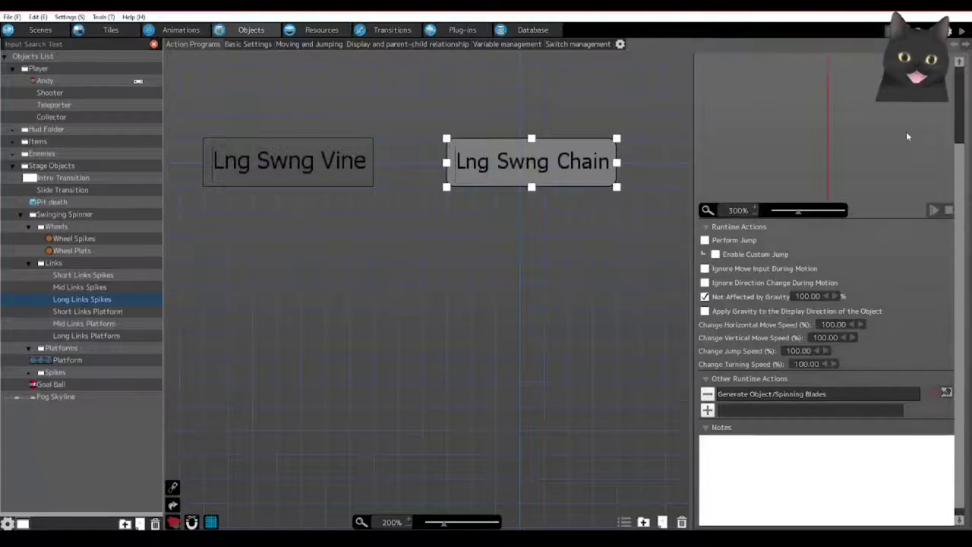
scroll(900, 152, up, 1)
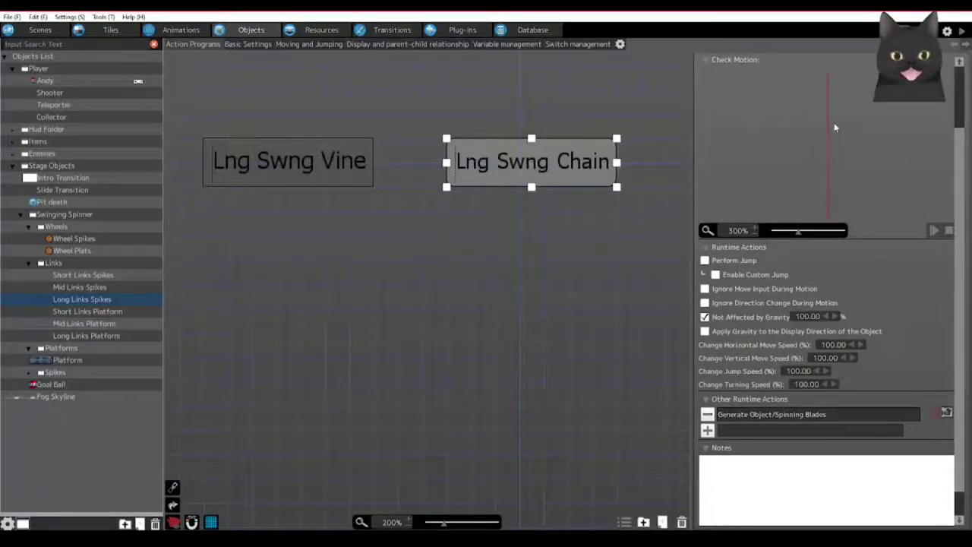
scroll(807, 161, down, 1)
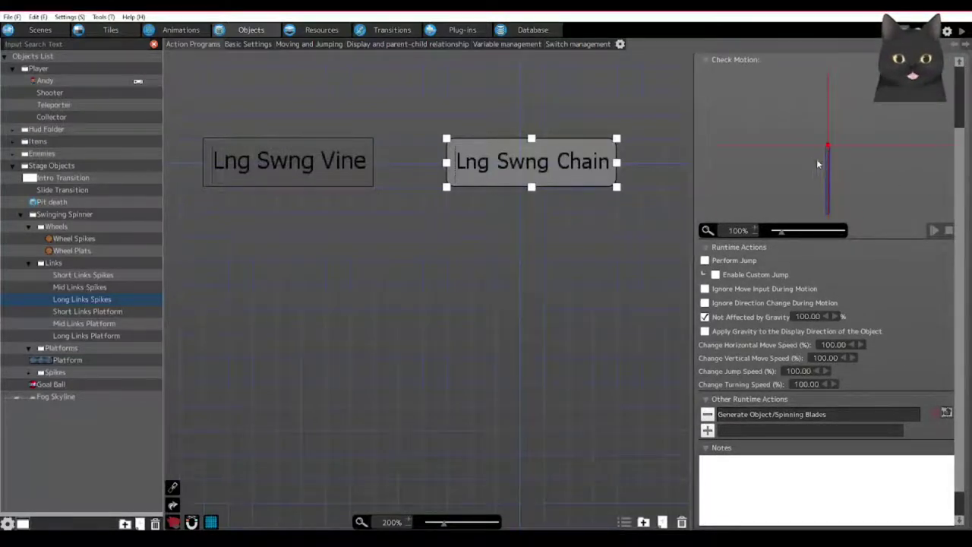
drag(791, 233, 797, 234)
click(931, 231)
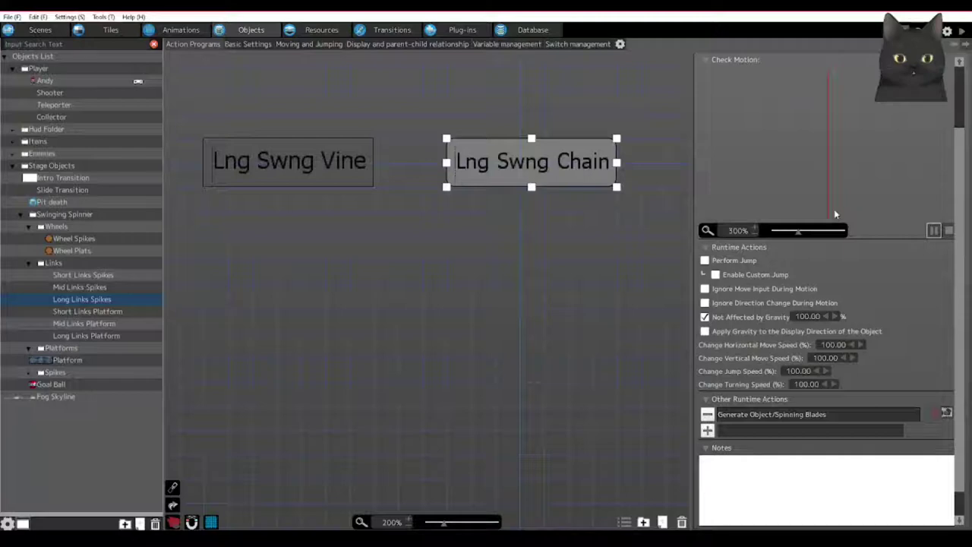
Collapse the Runtime Actions section and review the Generate Object entry of the Lng Swng Vine action.
scroll(833, 195, up, 3)
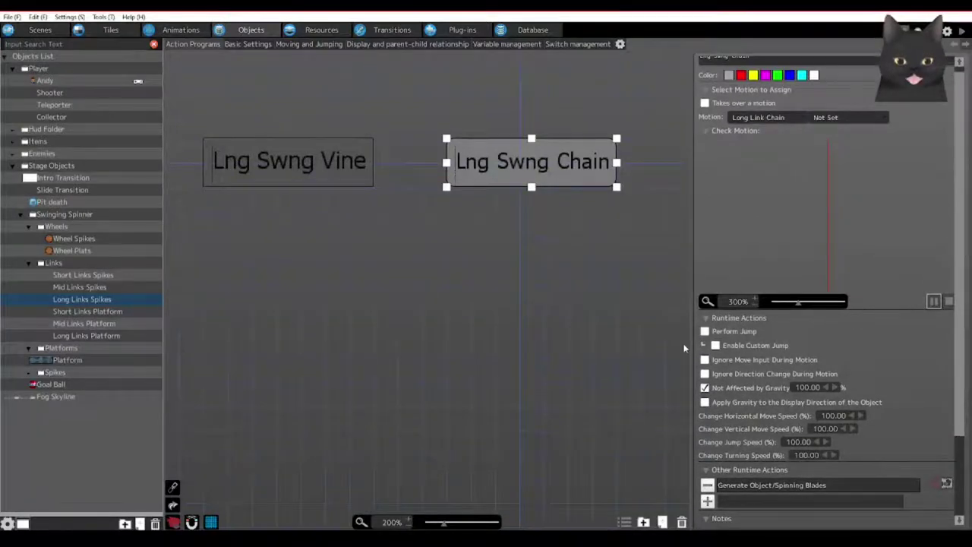
click(705, 319)
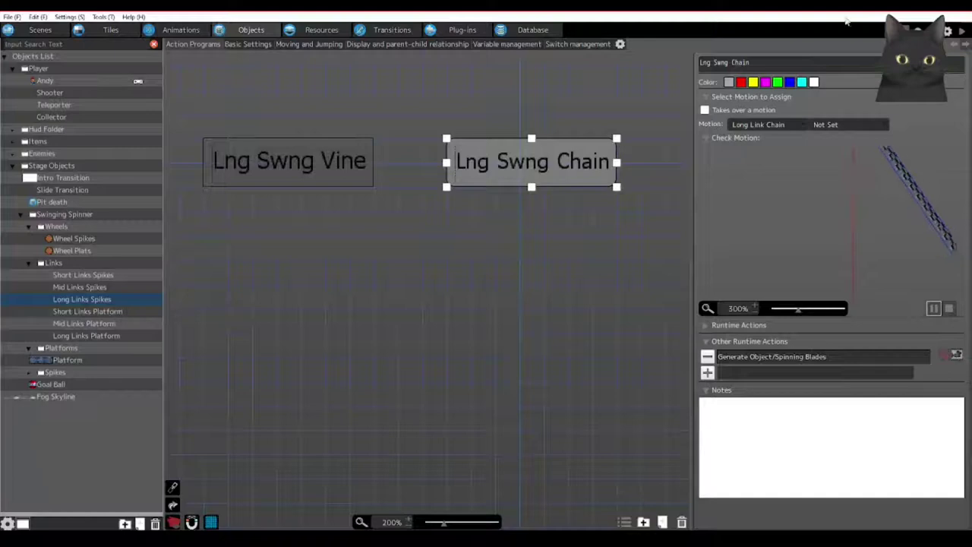
click(334, 156)
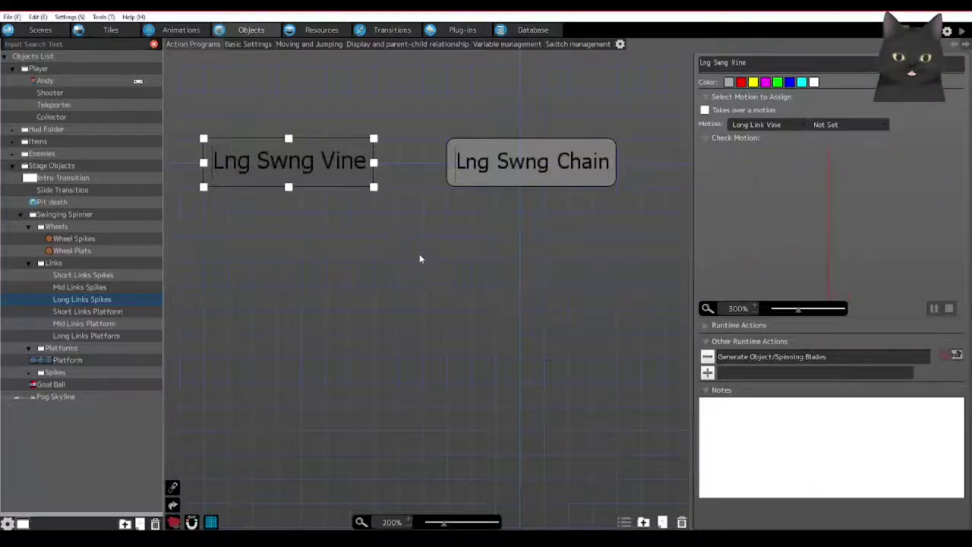
click(765, 357)
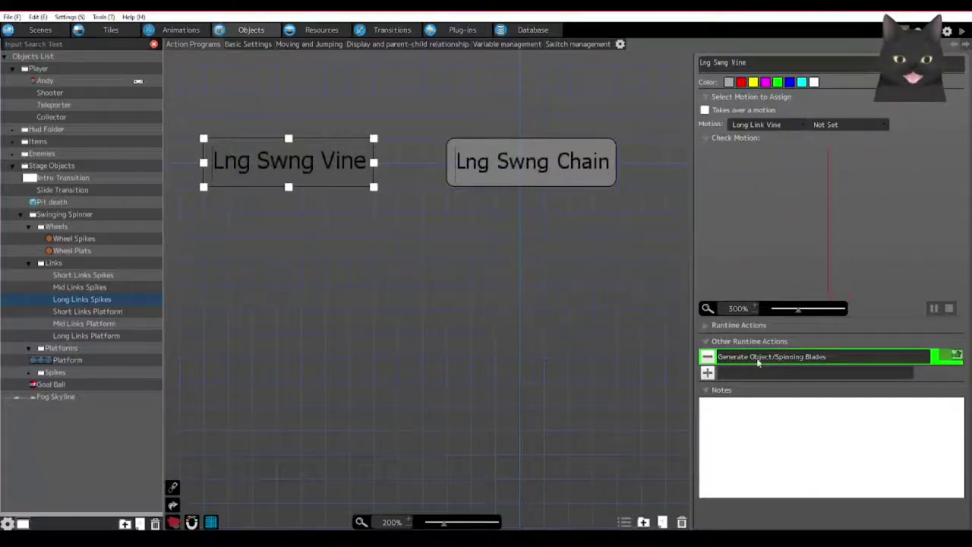
Step through the Short, Mid and Long Links objects for both spikes and platforms, comparing which child object each one generates.
click(96, 276)
click(97, 288)
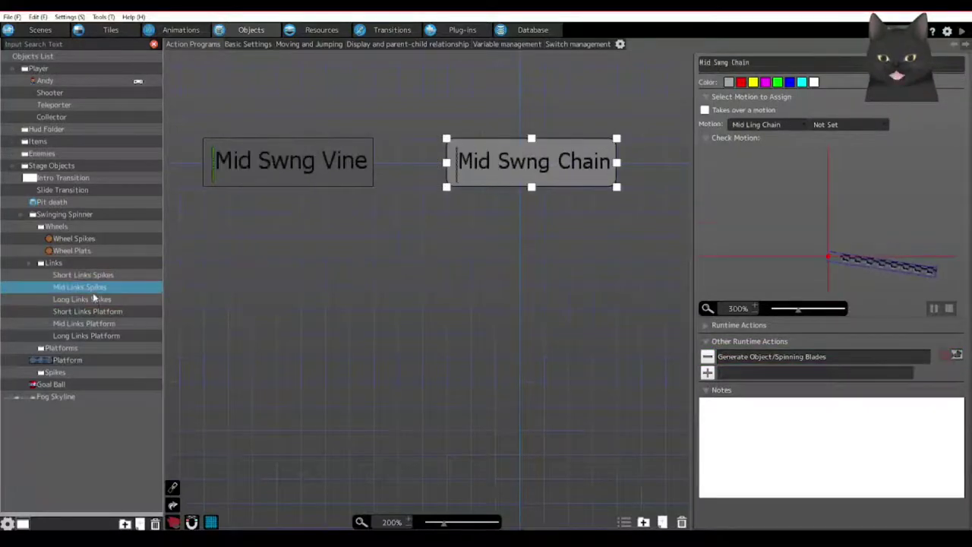
click(99, 299)
click(101, 312)
click(97, 324)
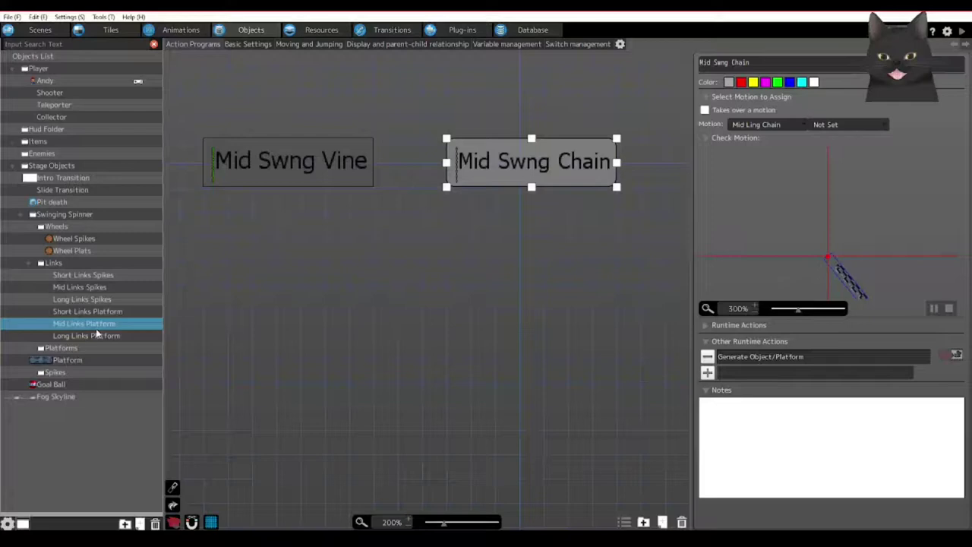
click(96, 335)
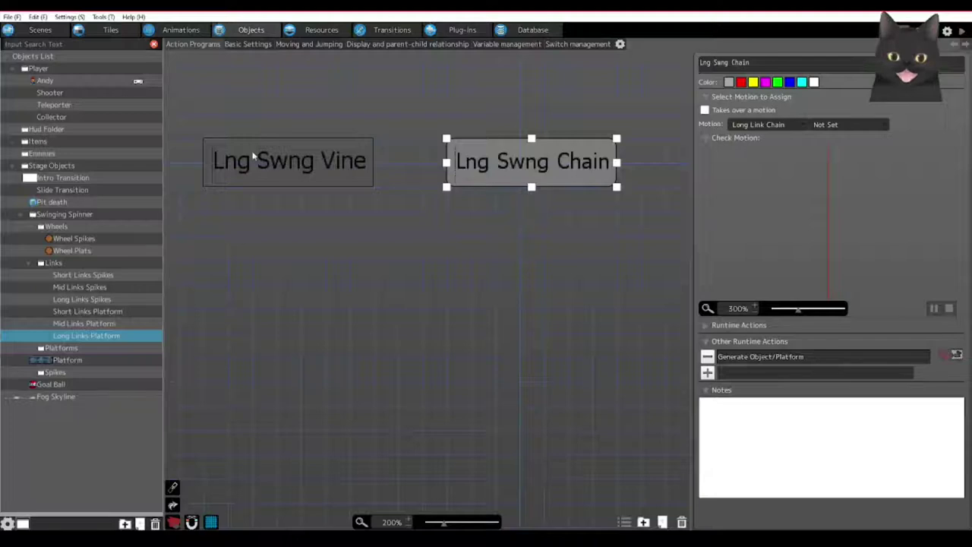
Review the Generate Object/Platform settings of the Lng Swng Vine action in Long Links Platform, leaving them unchanged.
click(296, 168)
double_click(808, 357)
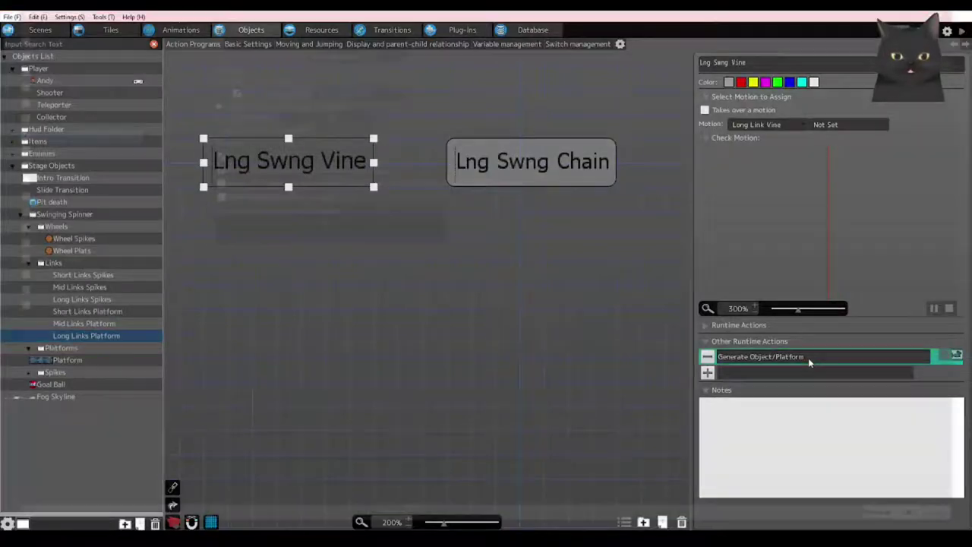
click(958, 524)
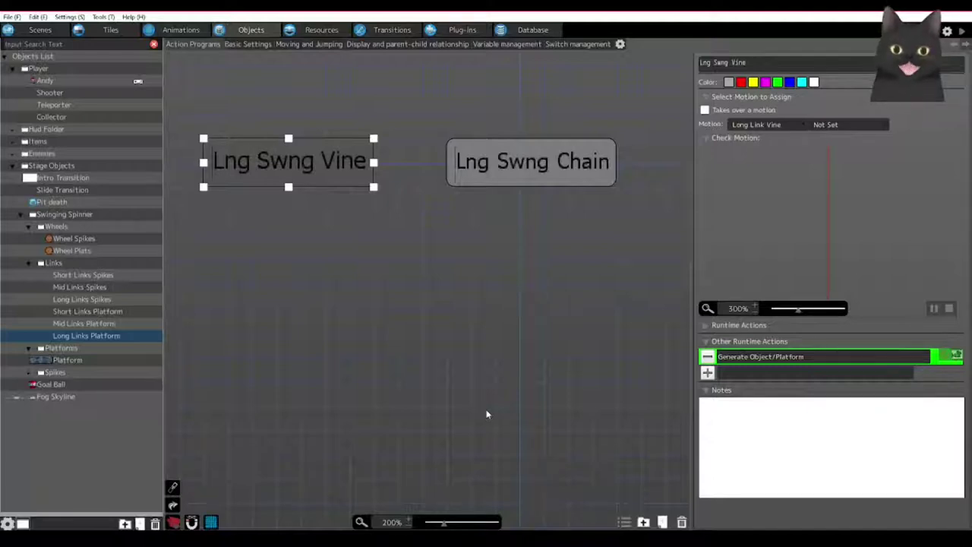
Compare the links object generated by the short, mid and long vine actions of Wheel Spikes, ending on Mid vine swing Spikes.
click(73, 238)
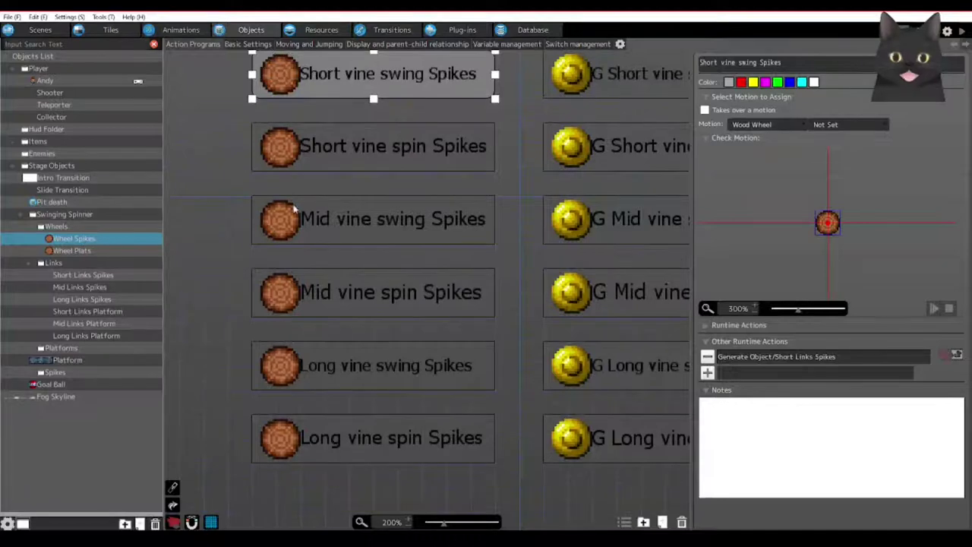
middle_drag(320, 212, 293, 236)
middle_drag(363, 278, 364, 186)
middle_drag(432, 224, 398, 311)
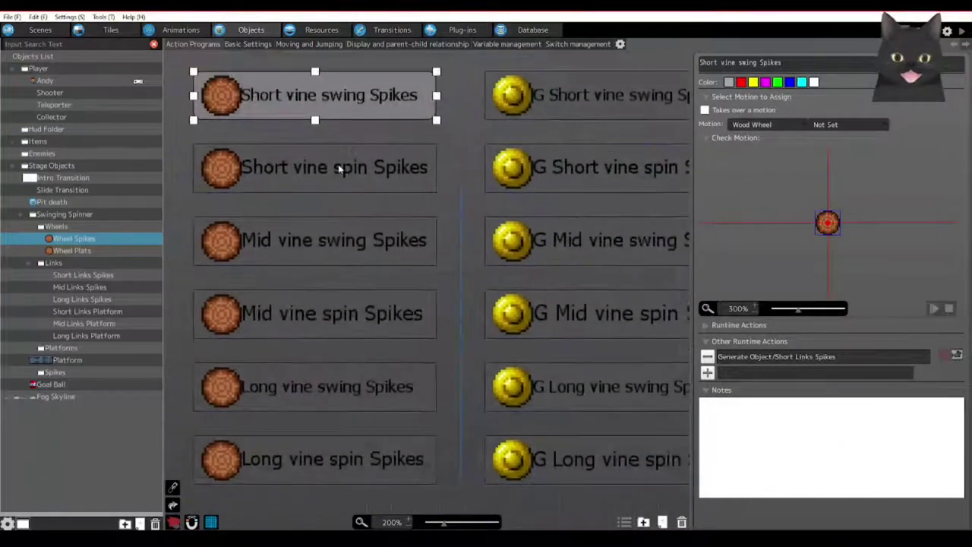
click(319, 178)
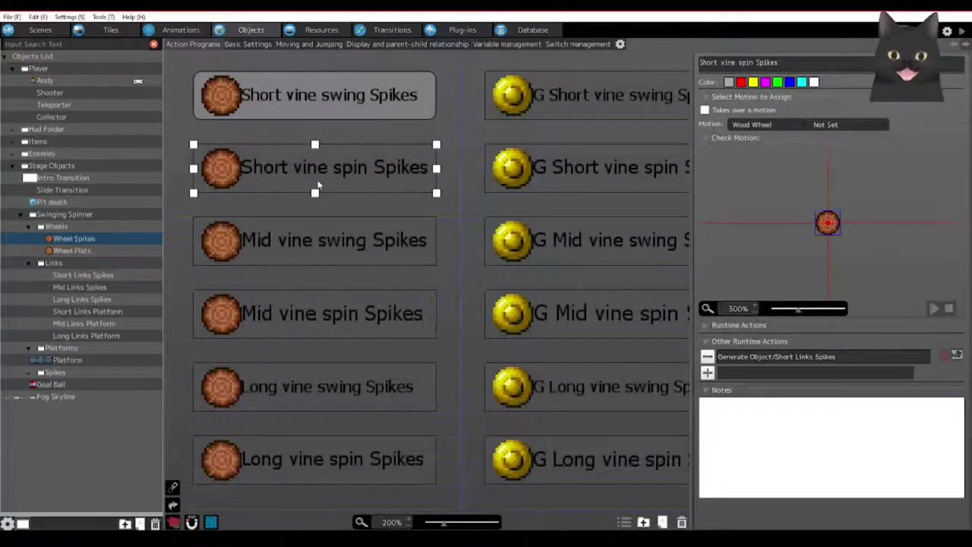
click(336, 116)
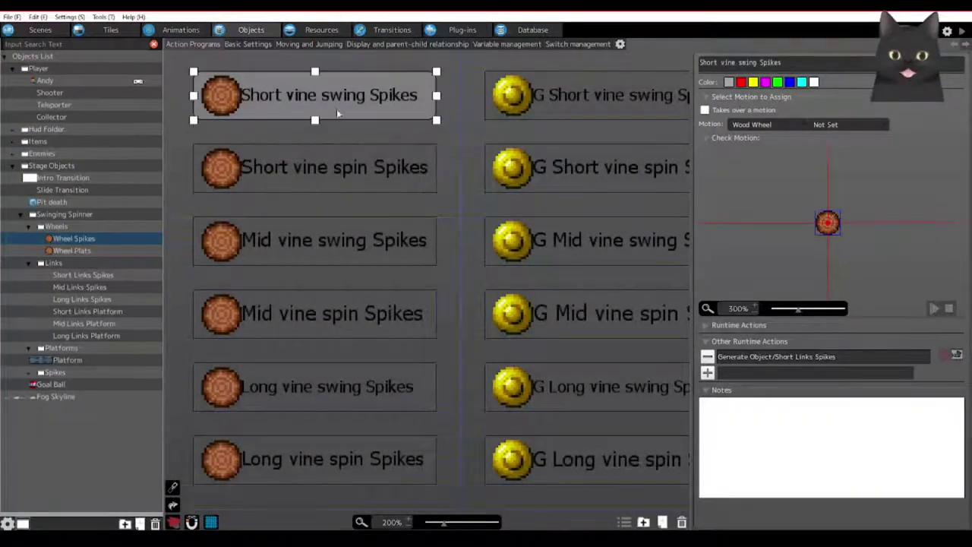
click(292, 163)
click(307, 244)
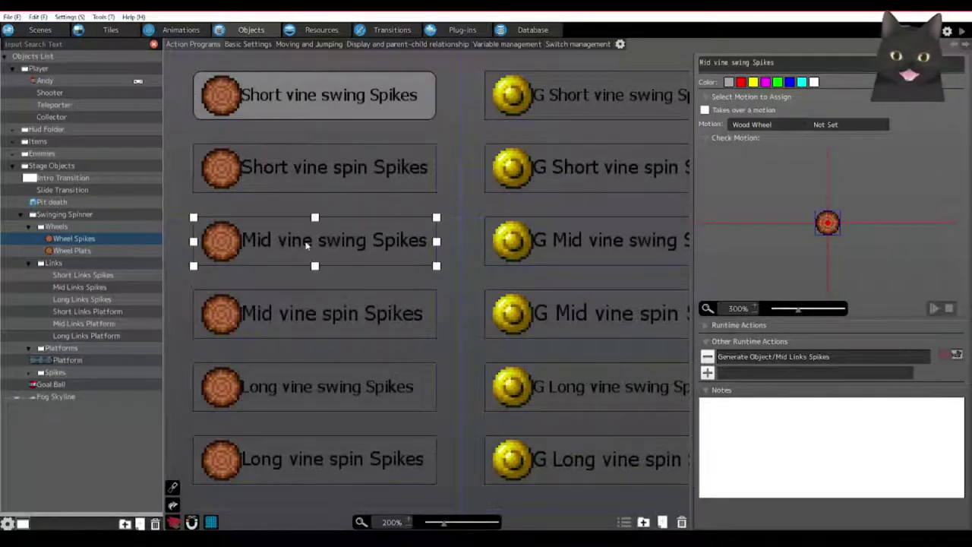
click(308, 328)
click(308, 375)
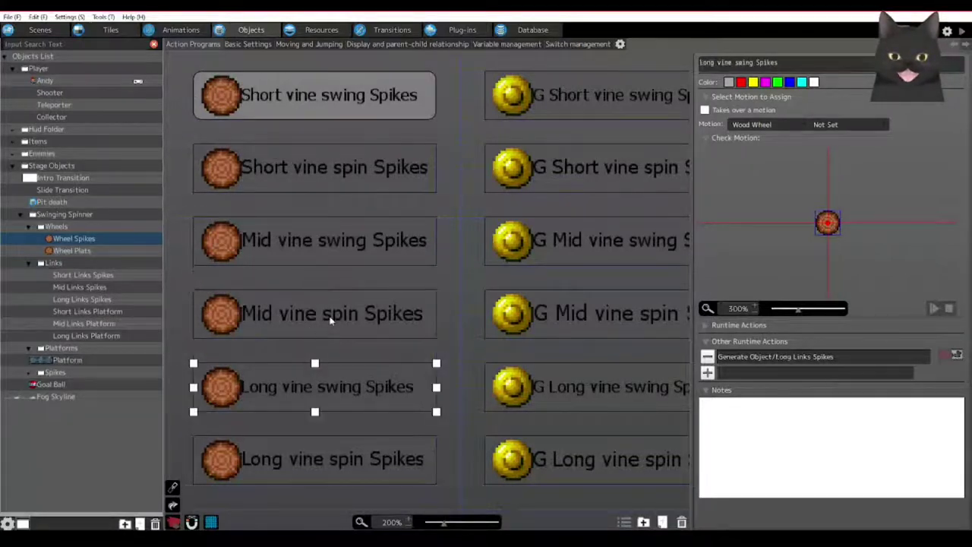
click(320, 241)
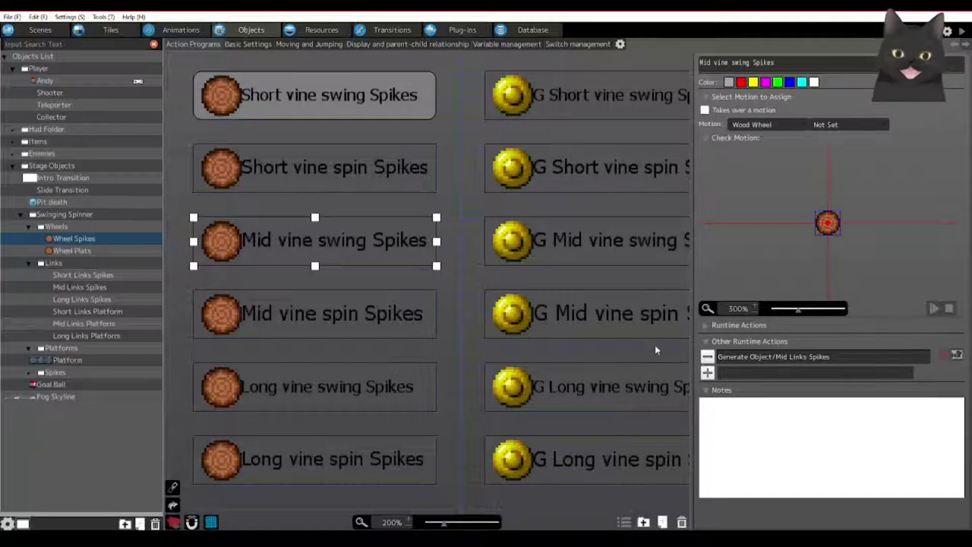
Start a test play of the game, switch to OBS to check the audio mixer levels, and return to the game.
click(962, 32)
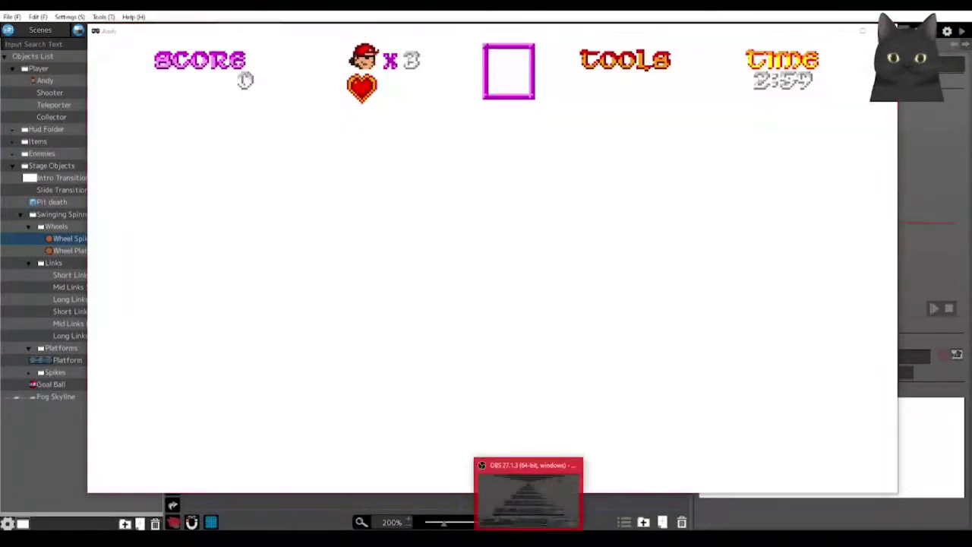
click(530, 538)
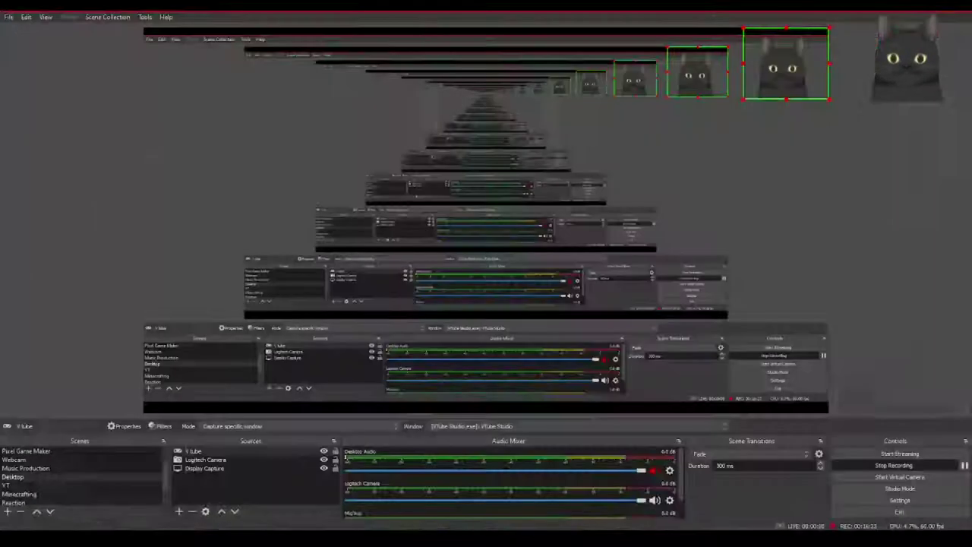
scroll(652, 505, down, 2)
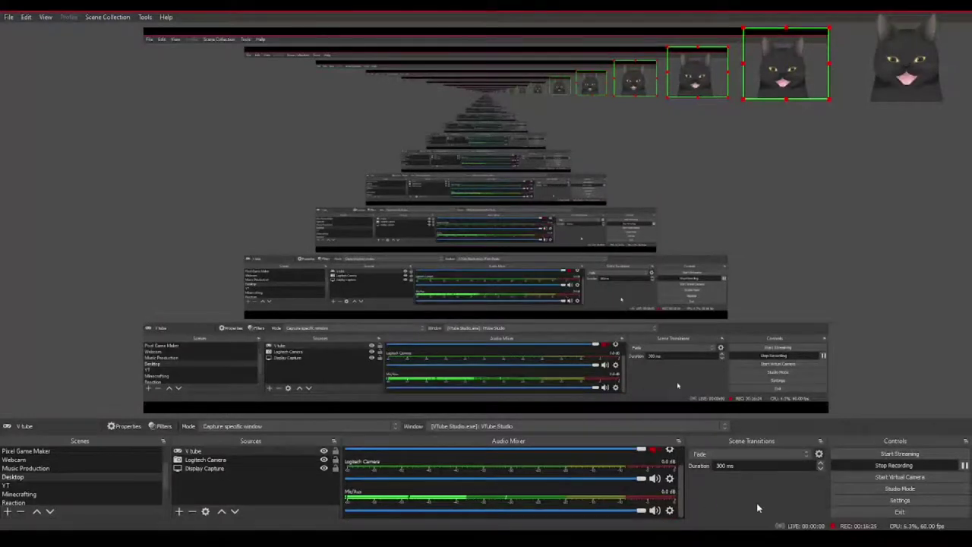
click(917, 10)
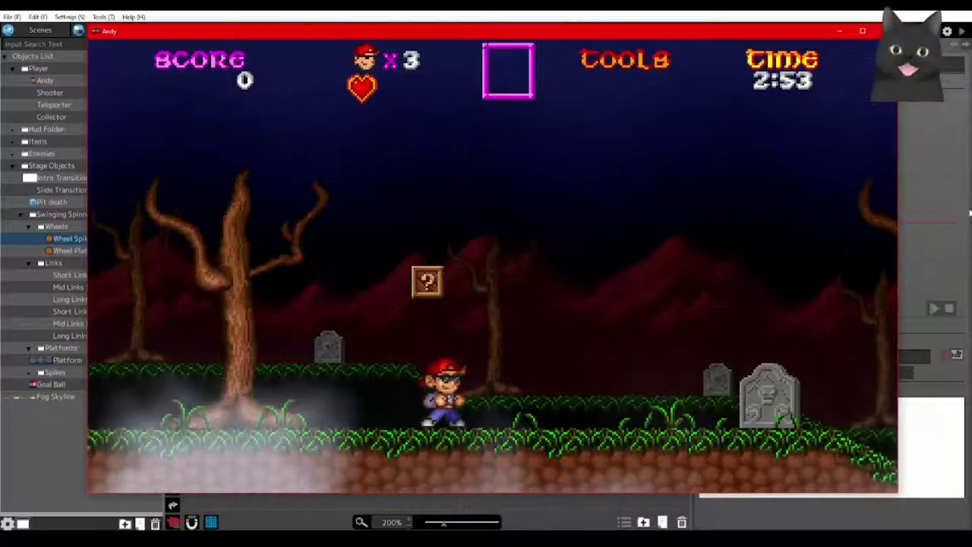
Restart the test play, break the first question block and collect the item it releases.
key(Left)
key(Right)
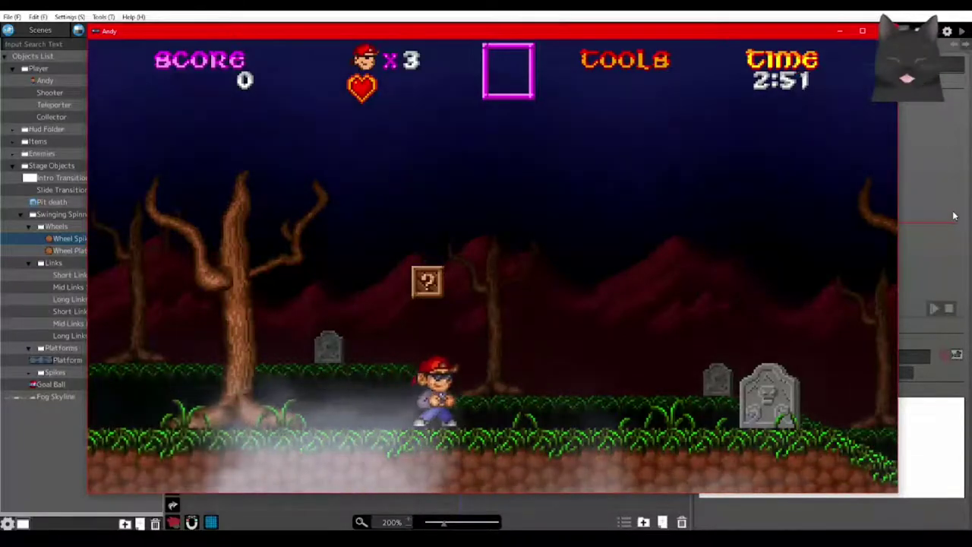
key(F5)
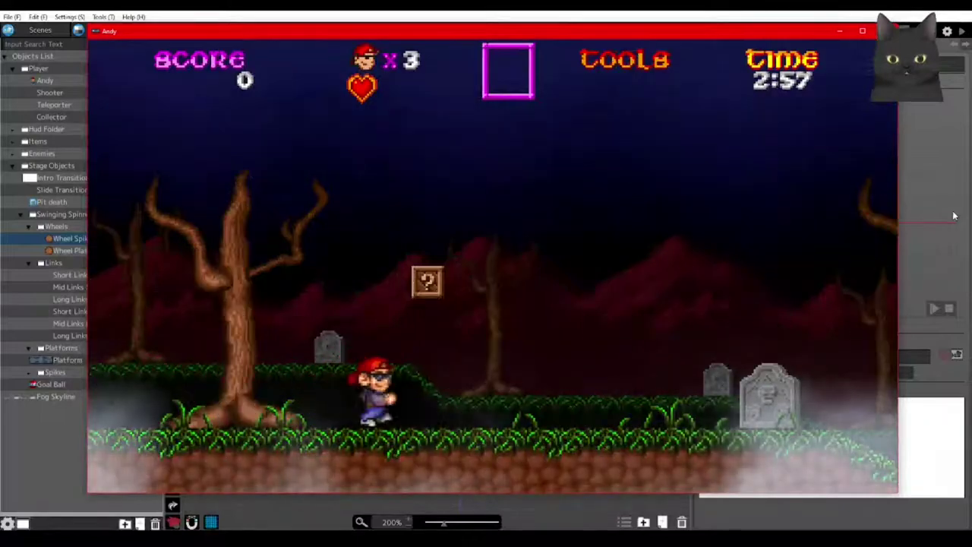
key(z)
key(z)
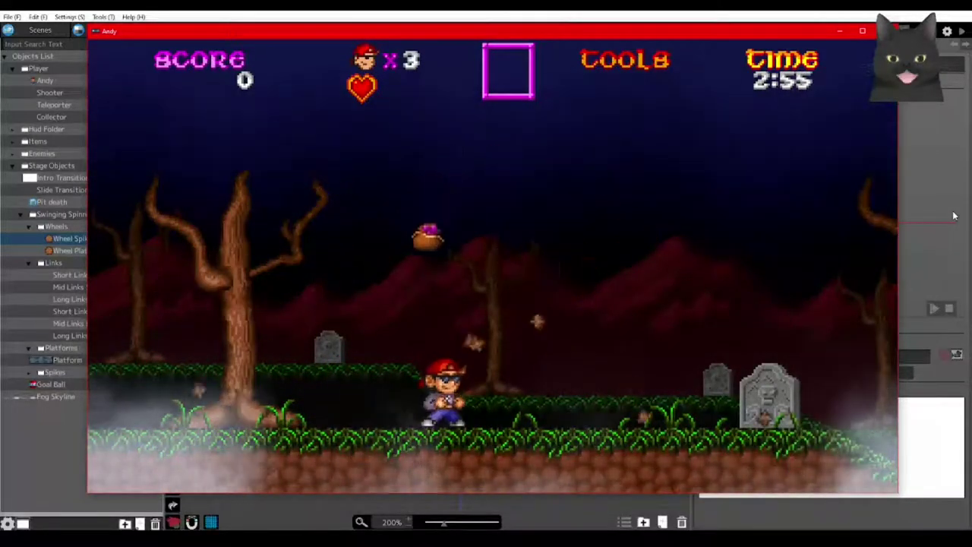
key(Right)
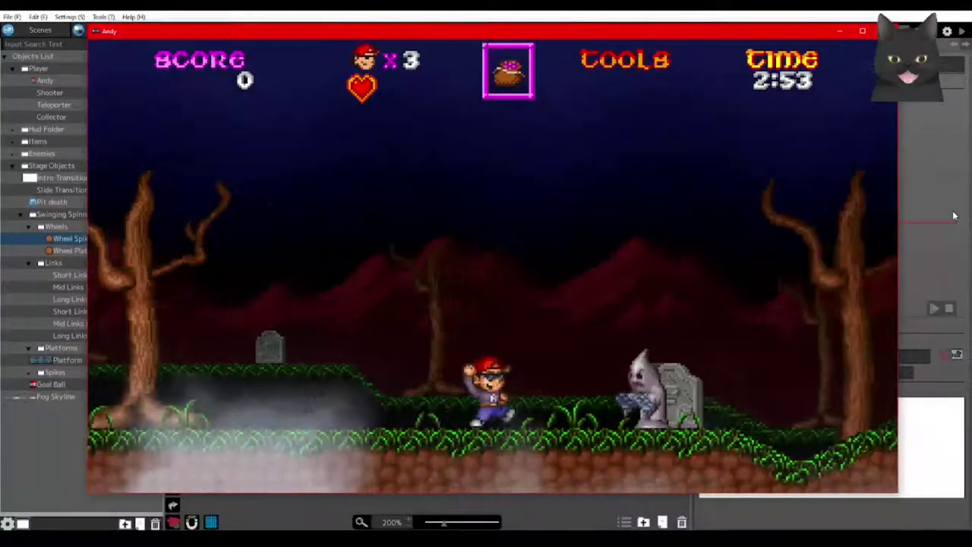
Advance through the graveyard, passing the first swinging vine spikes and defeating the ghost, up to the question block on the hilltop.
key(Right)
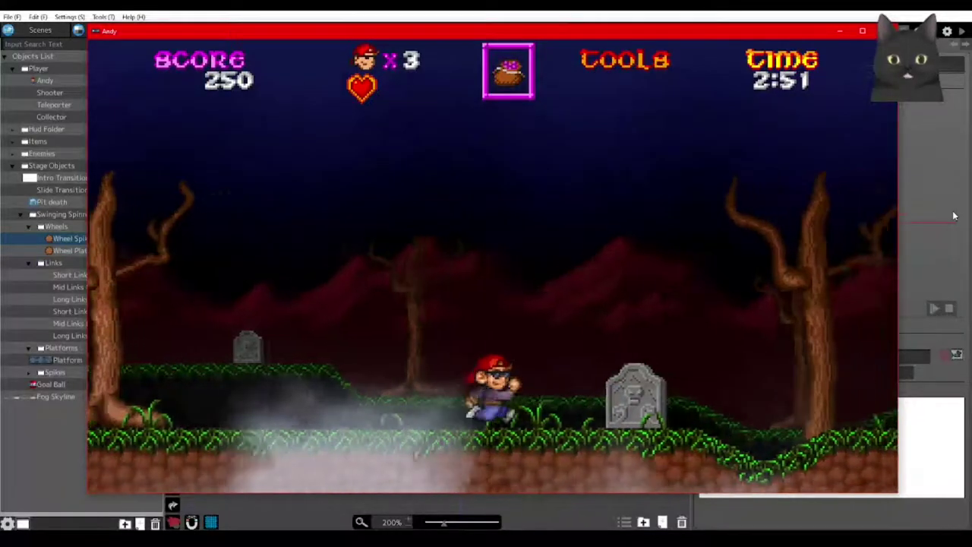
key(Right)
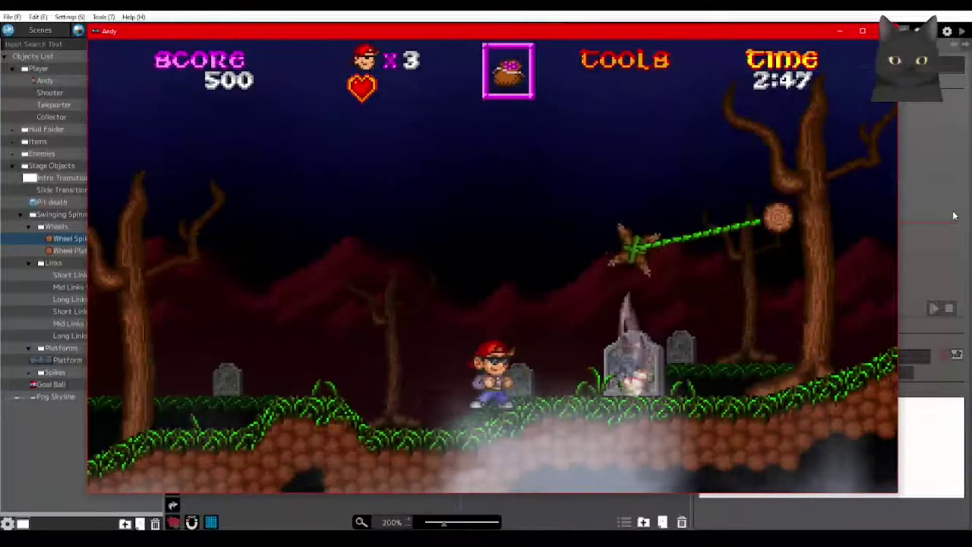
key(Right)
key(Right)
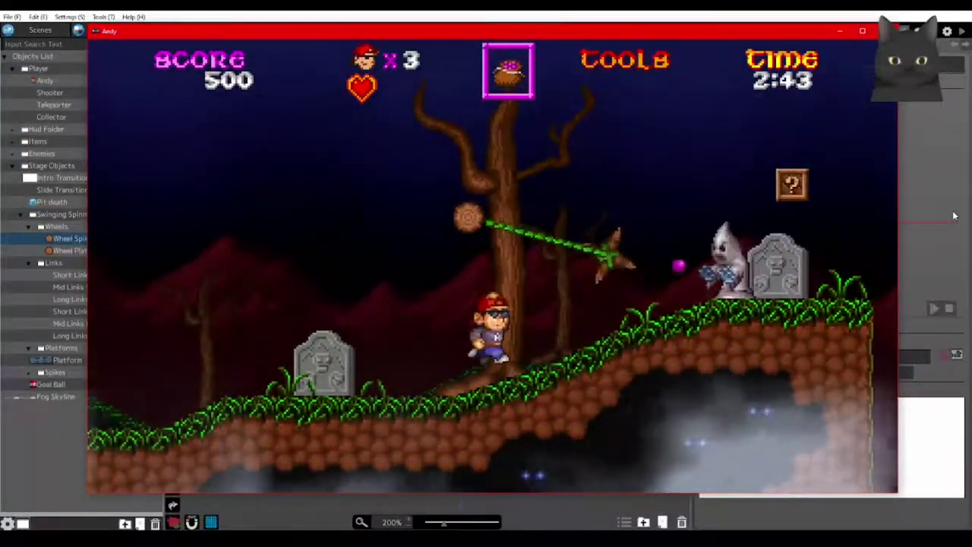
key(z)
key(Left)
key(Right)
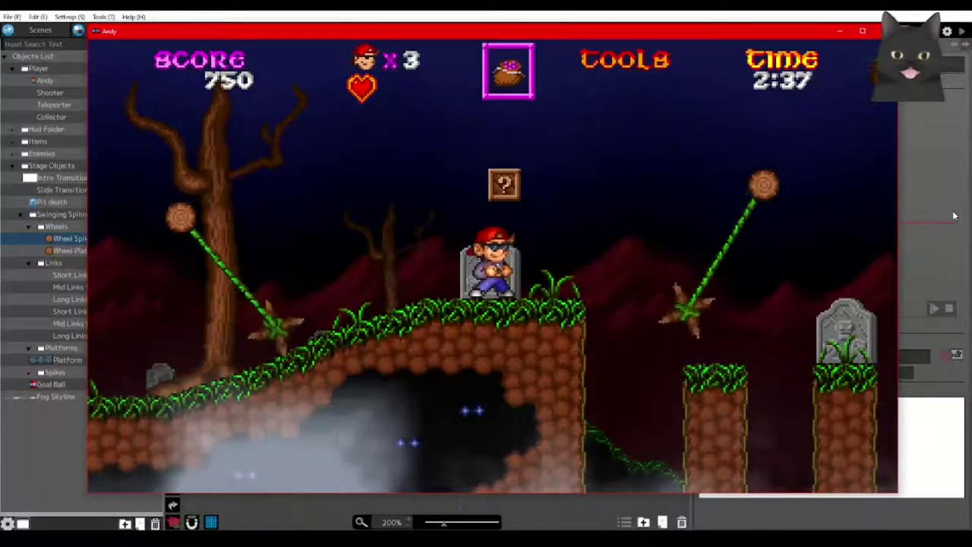
Break the hilltop question block, collect its item and attack the ghost on the far pillar from the cliff edge.
key(Right)
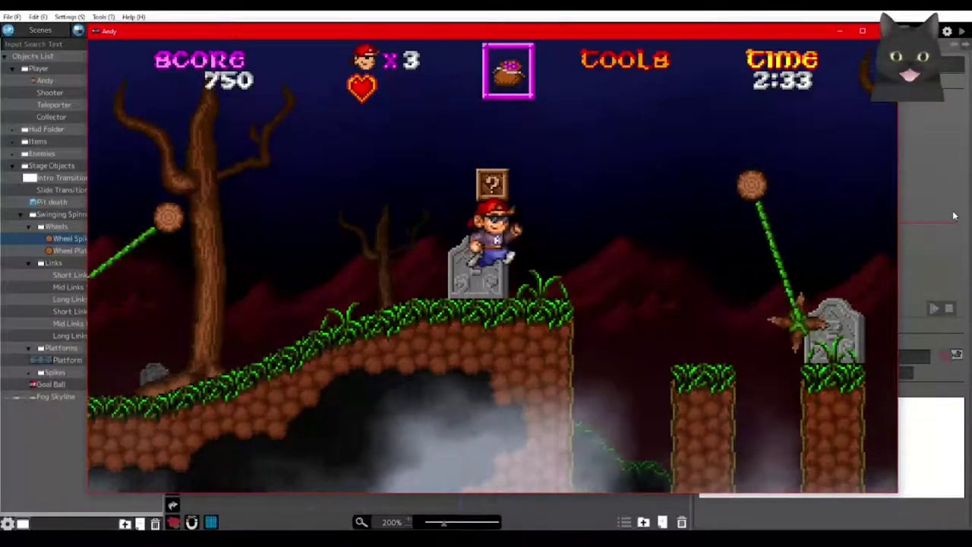
key(Right)
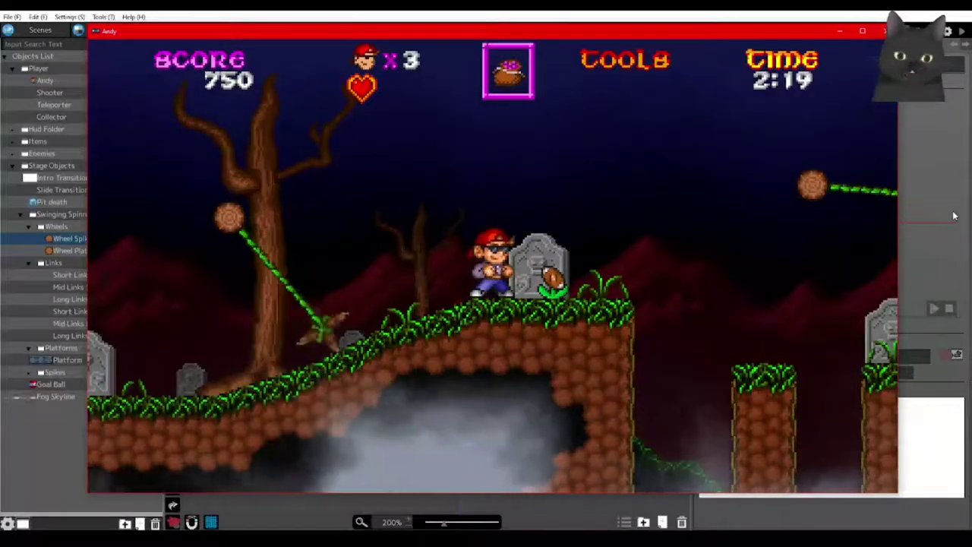
key(Right)
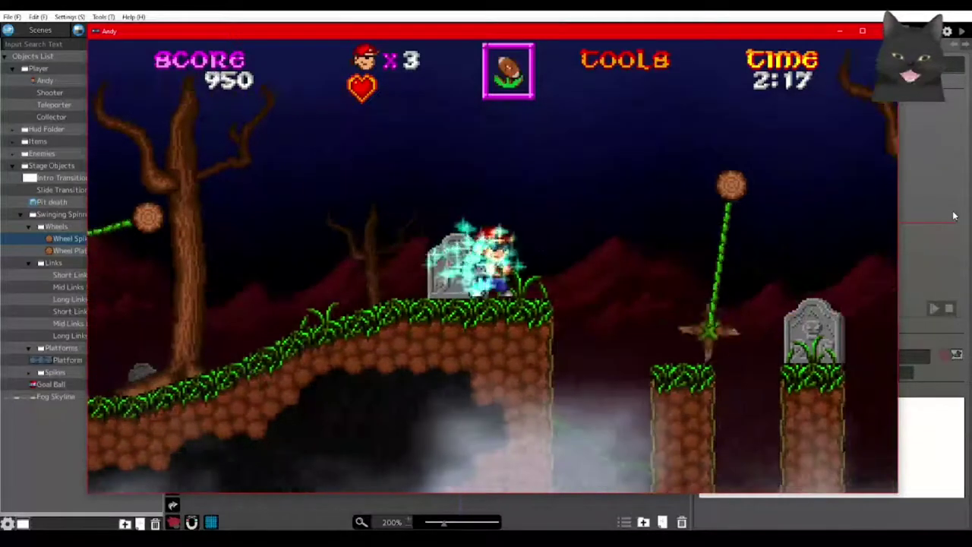
key(Right)
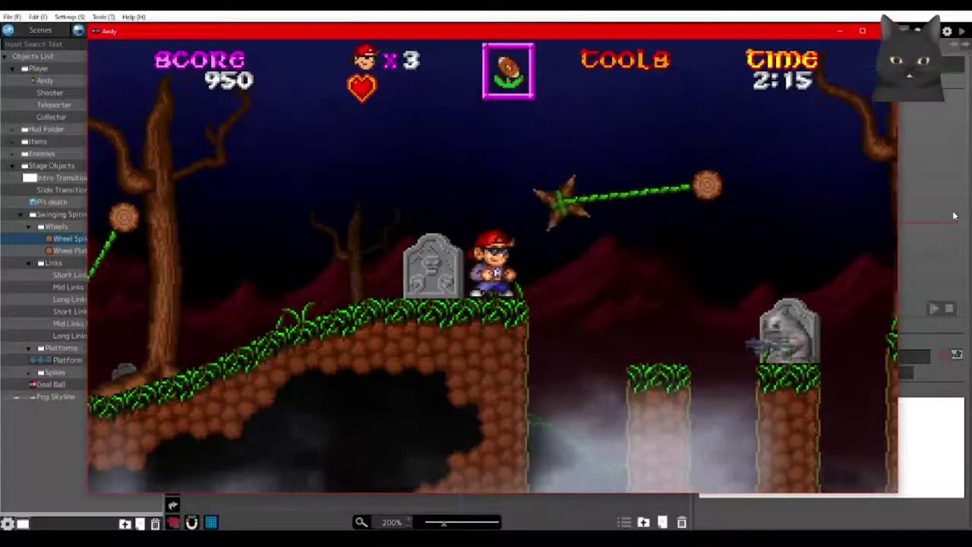
key(Down)
key(x)
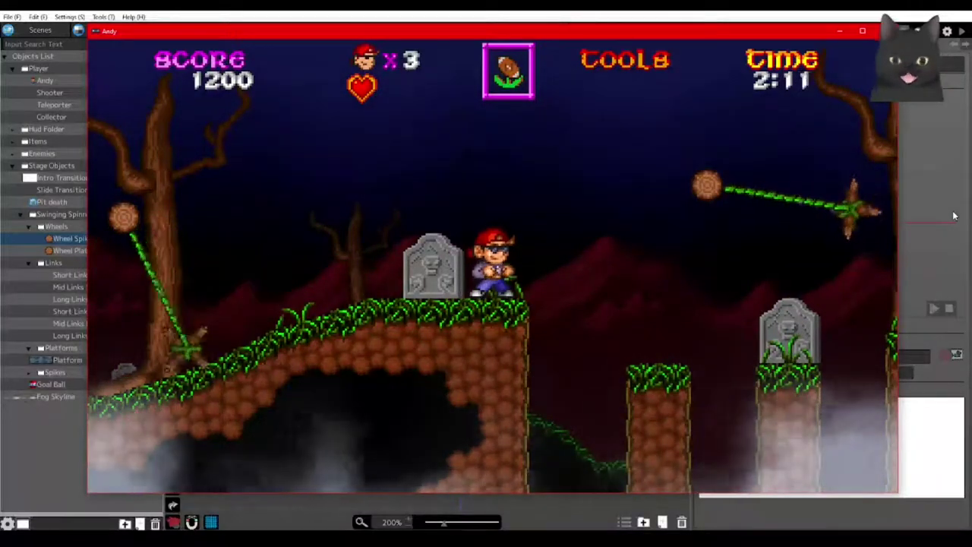
Jump across the grassy pillars past the second swinging vine spikes to test their motion in play.
key(Right)
key(space)
key(Right)
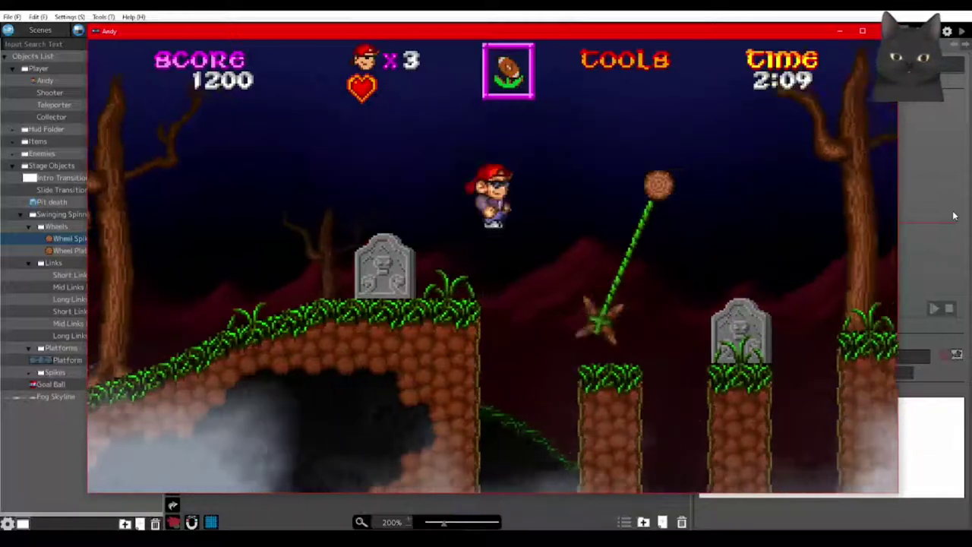
key(space)
key(Right)
key(Right)
key(space)
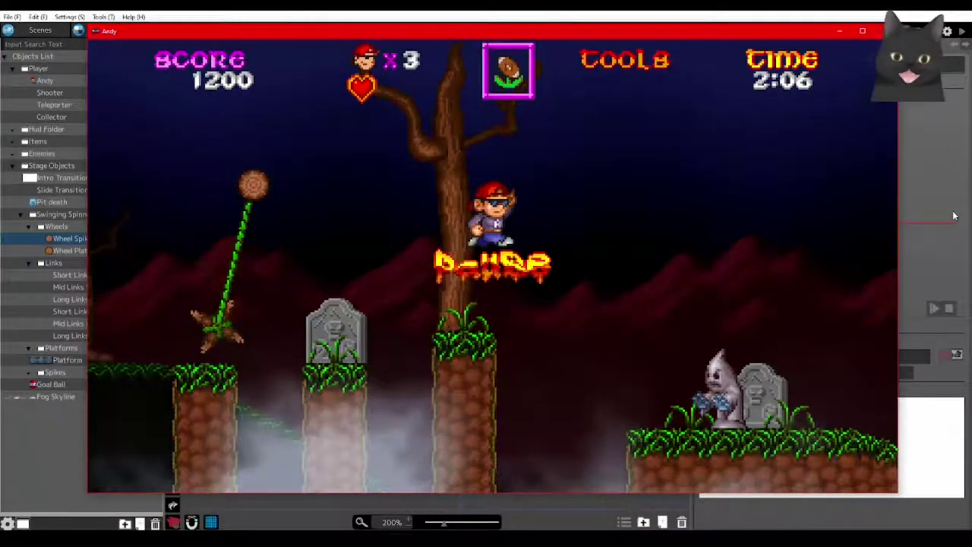
Attack the ghost on the lower ground from the last tree pillar, then jump off towards it.
key(Return)
key(x)
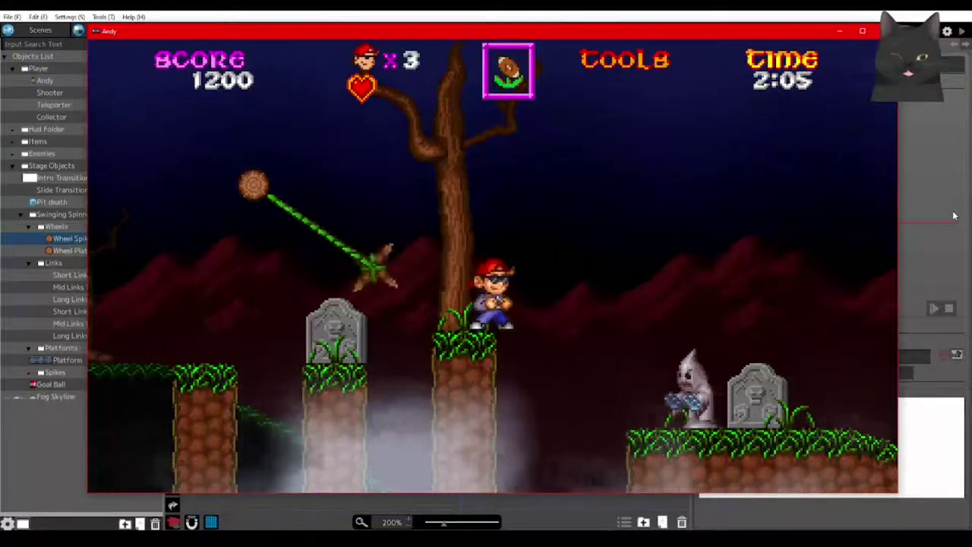
key(space)
key(x)
key(Right)
key(space)
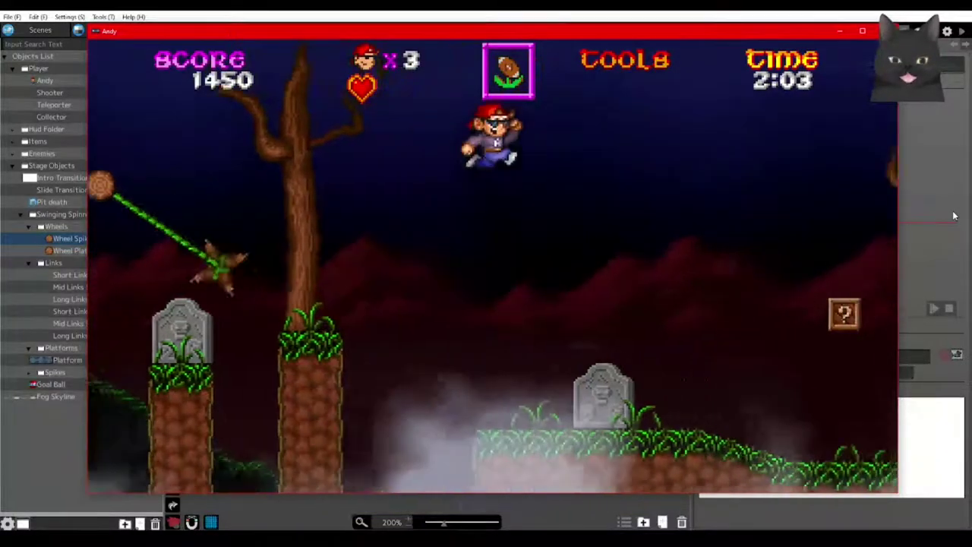
Land beyond the pillars, defeat the ghost beside the tombstone and stop beneath the question block.
key(Right)
key(x)
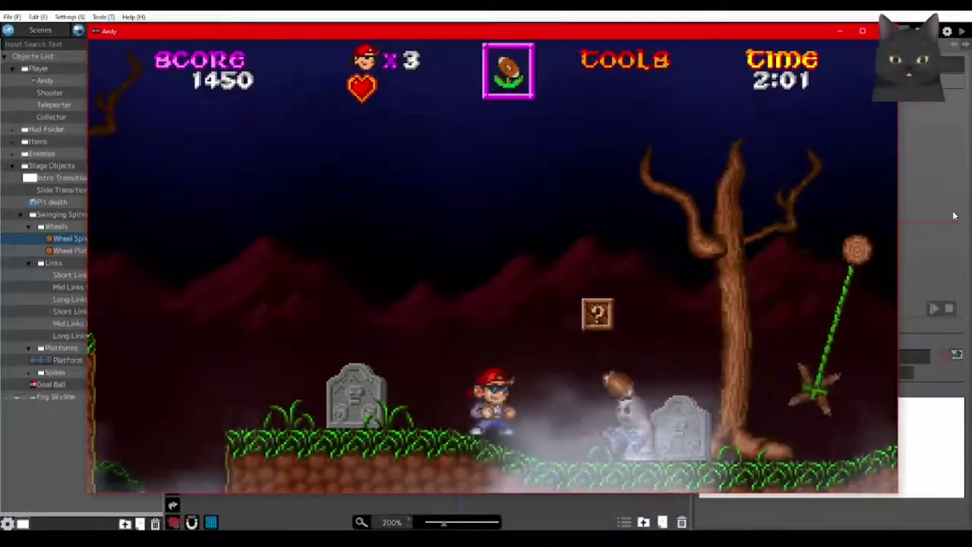
key(Right)
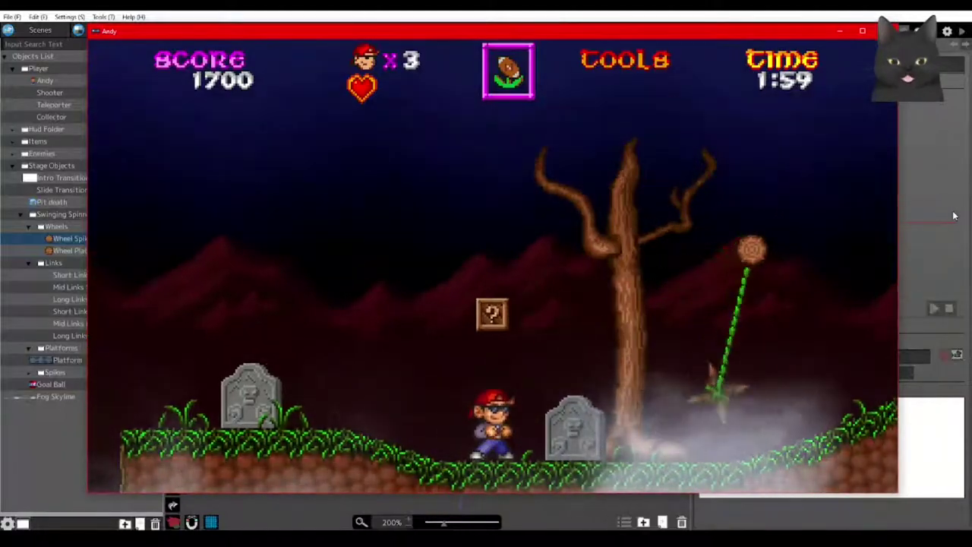
Observe the spinning vine spikes beside the dead tree, then break the question block and collect its item.
key(Left)
key(Right)
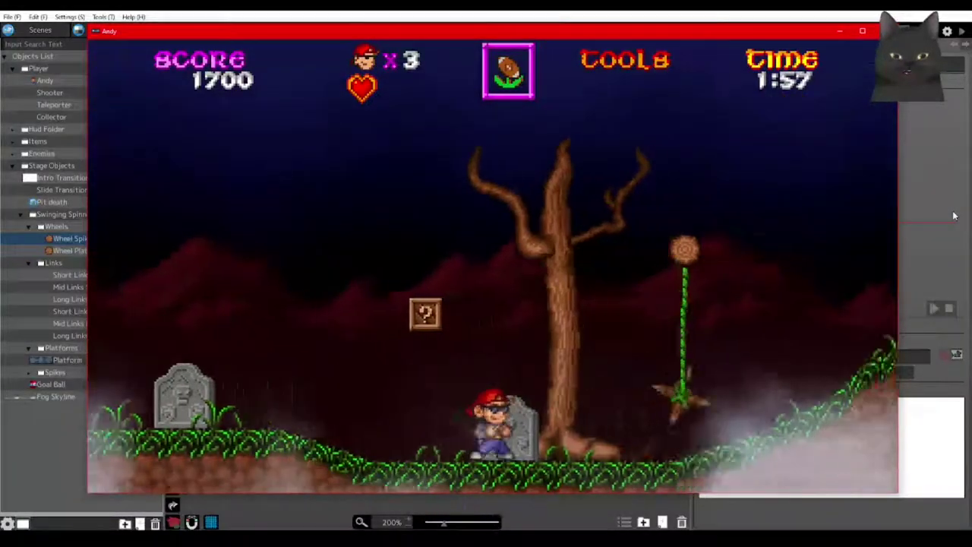
key(Left)
key(Right)
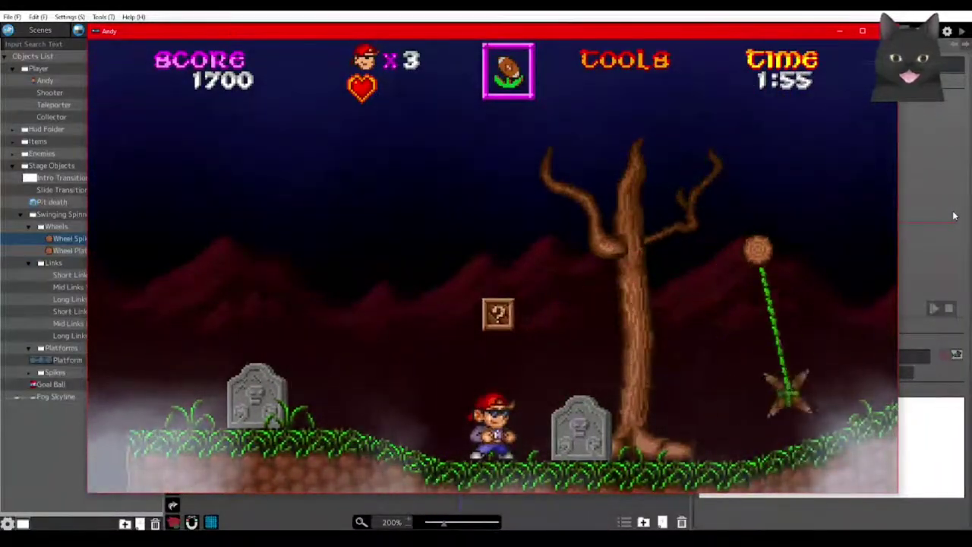
key(Right)
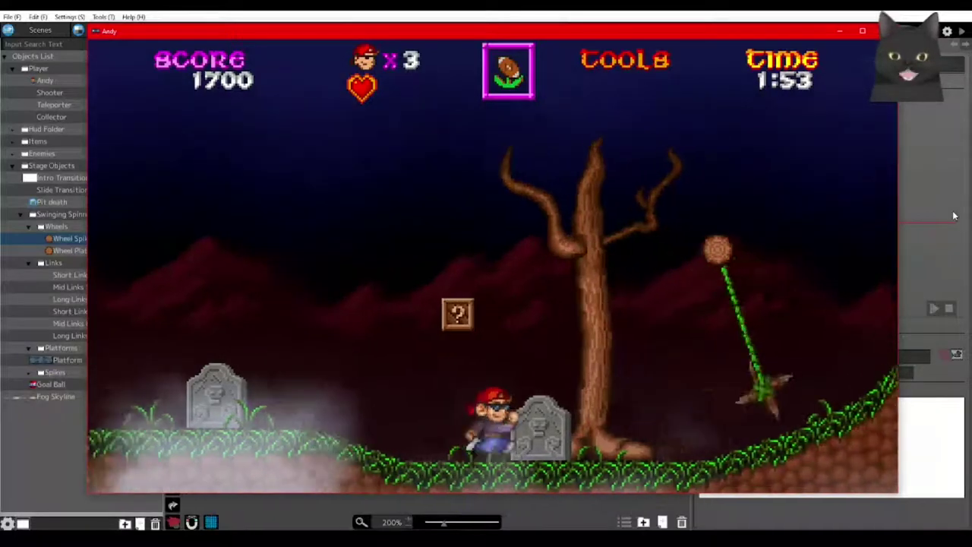
key(Left)
key(Right)
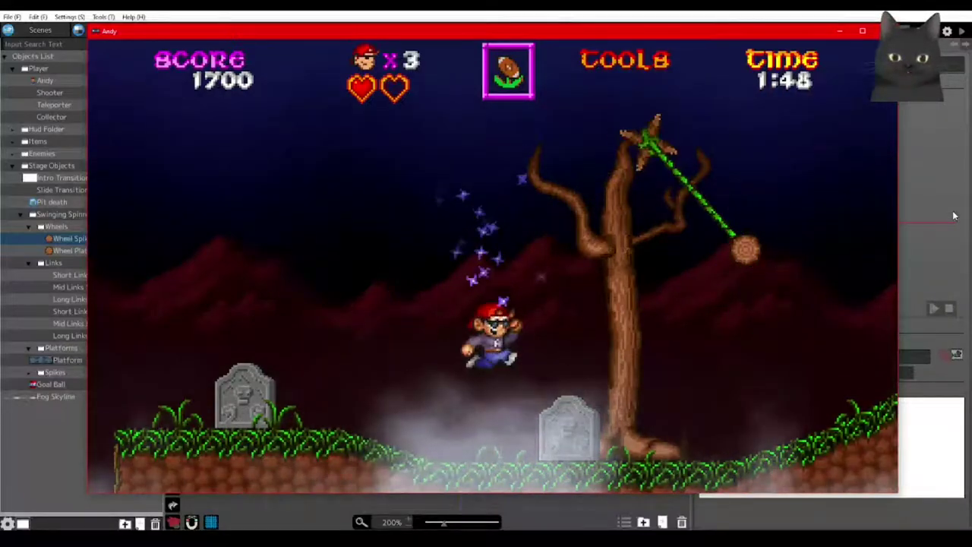
Pass under the spinning vine spikes, attack the ghost on the hill and advance to the cliff edge.
key(Right)
key(space)
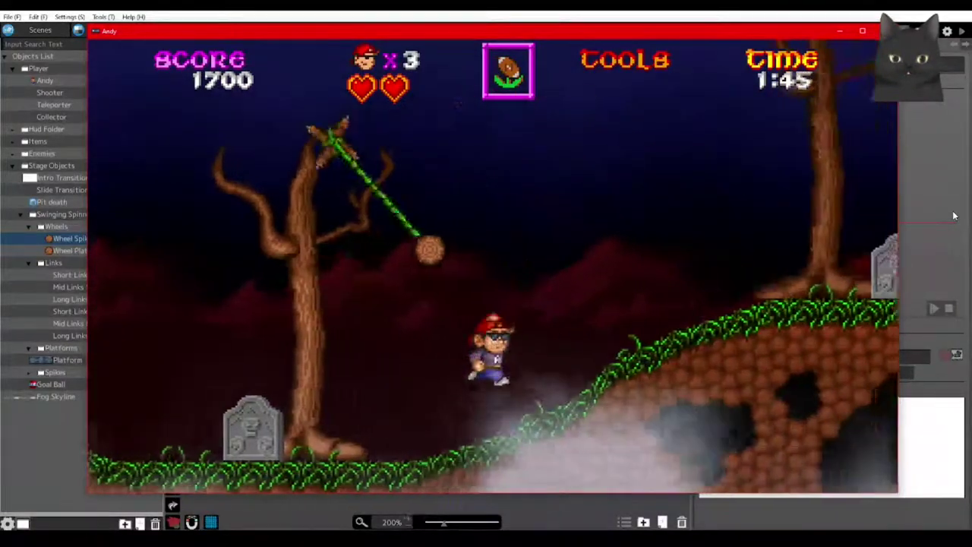
key(x)
key(Right)
key(Right)
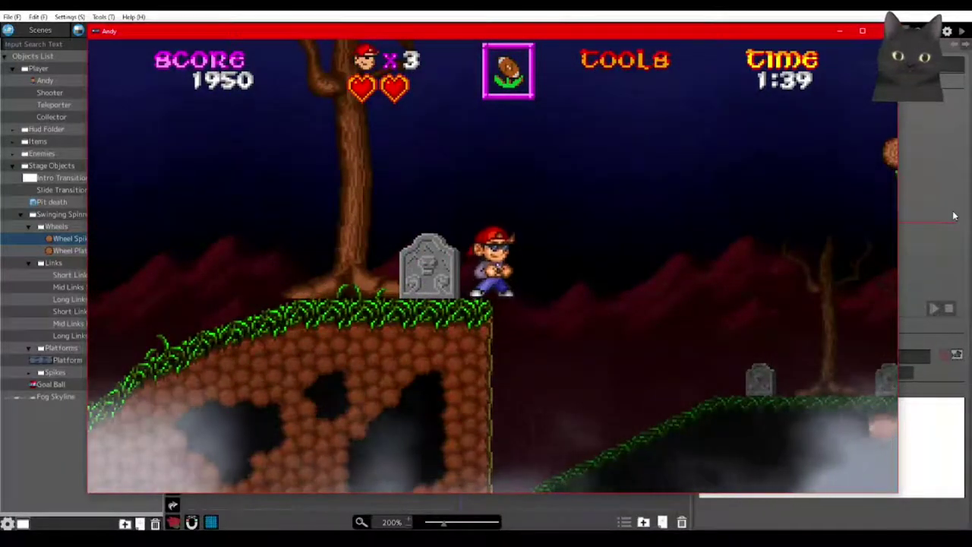
Jump onto the first swinging platform, ride it down over the pit and jump from it.
key(space)
key(Right)
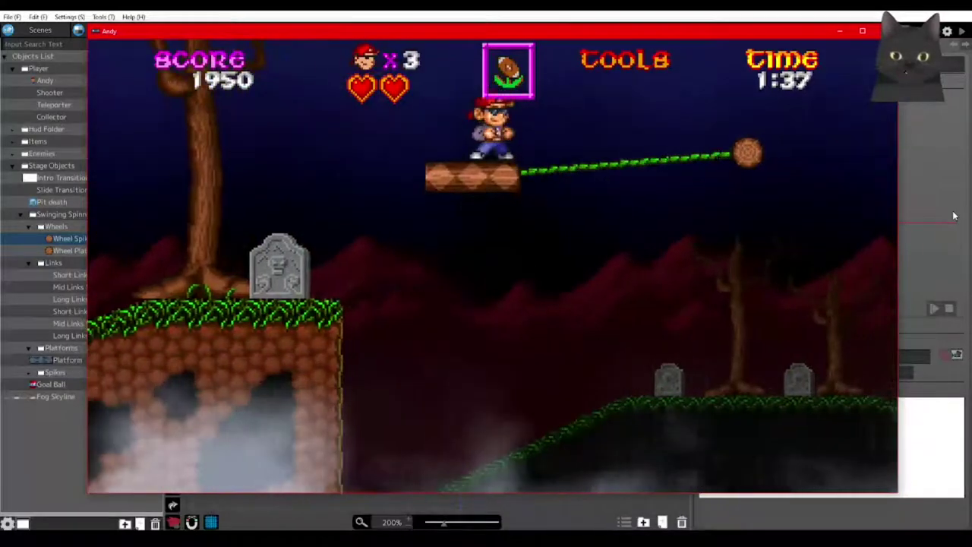
key(Left)
key(Right)
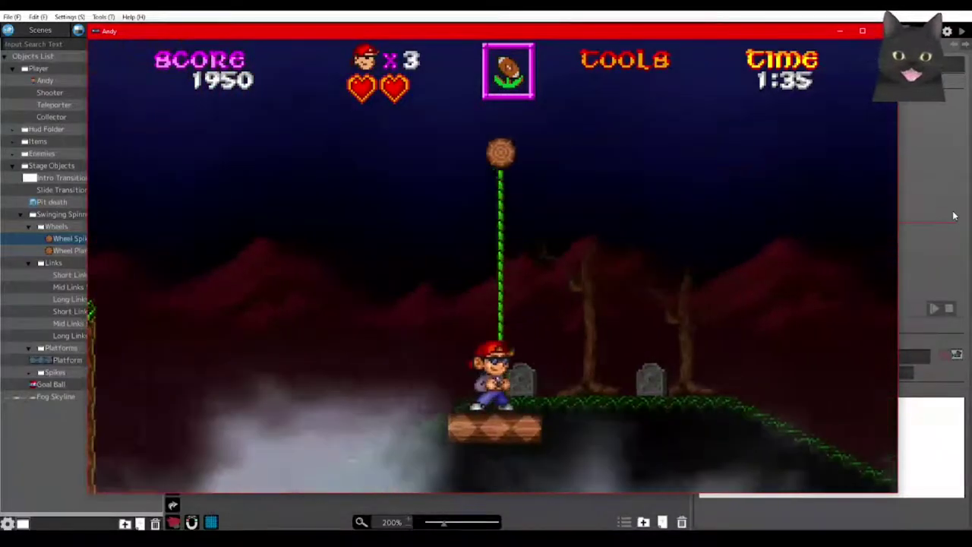
key(space)
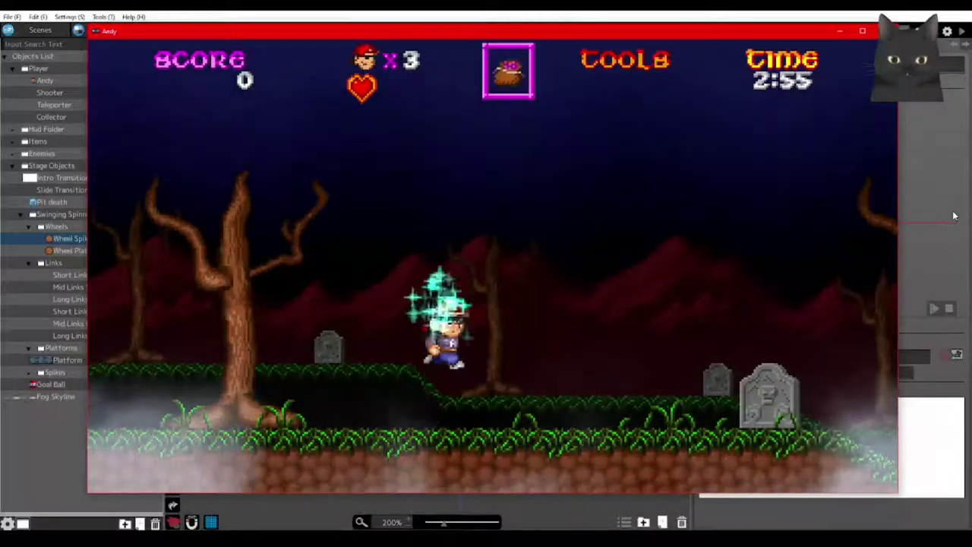
Replay the graveyard from its start, defeating ghosts past the first swinging spikes and breaking the hilltop question block.
key(Right)
key(z)
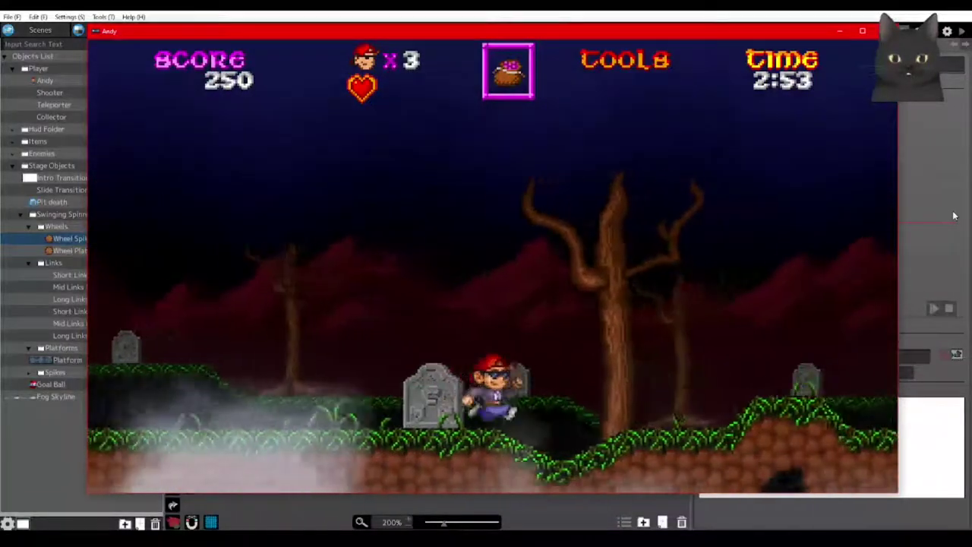
key(Right)
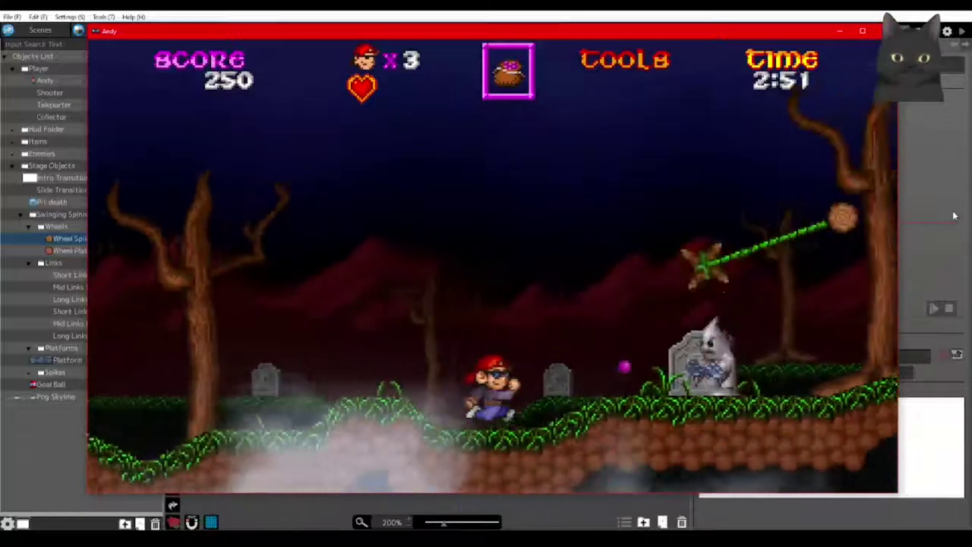
key(Right)
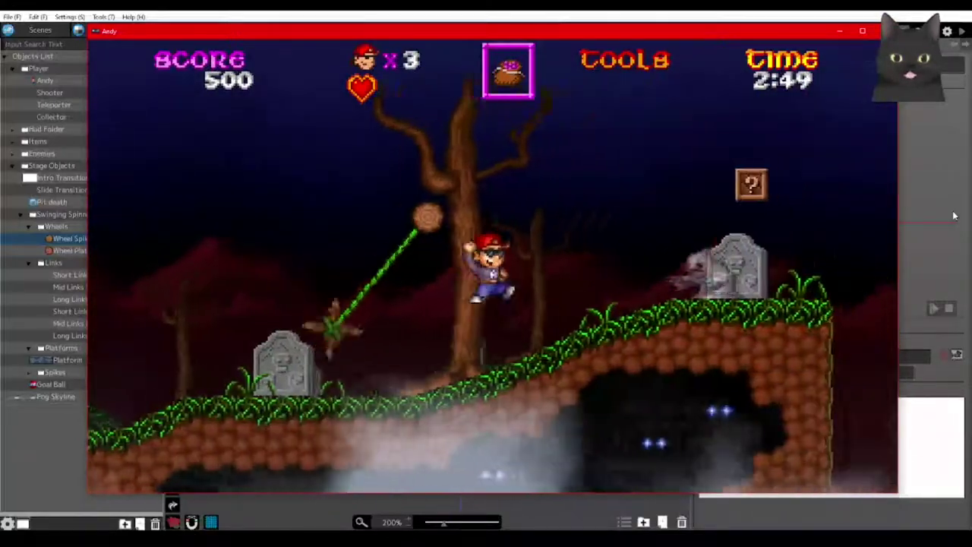
key(Right)
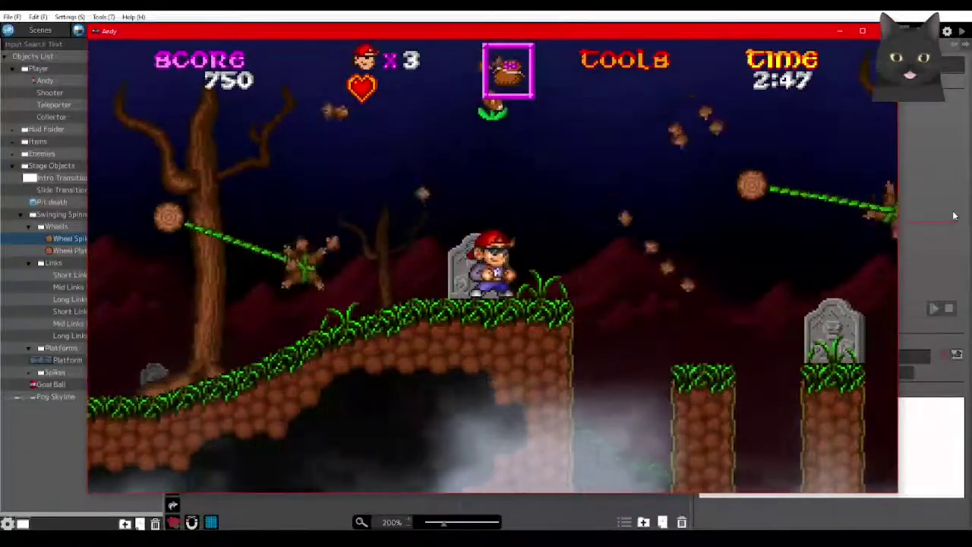
Collect the hilltop item and jump across the grassy pillars beneath the second swinging vine spikes, defeating the ghost.
key(Right)
key(space)
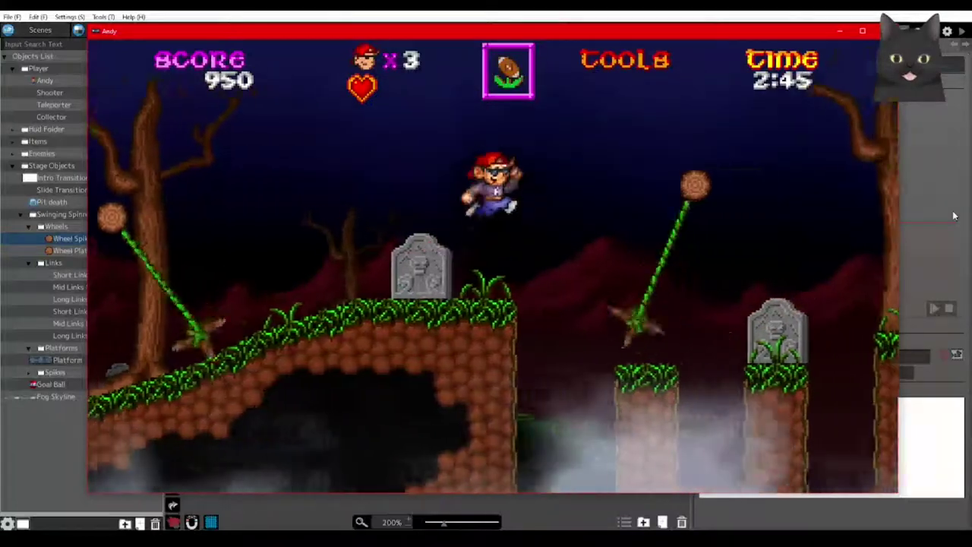
key(Right)
key(Right)
key(space)
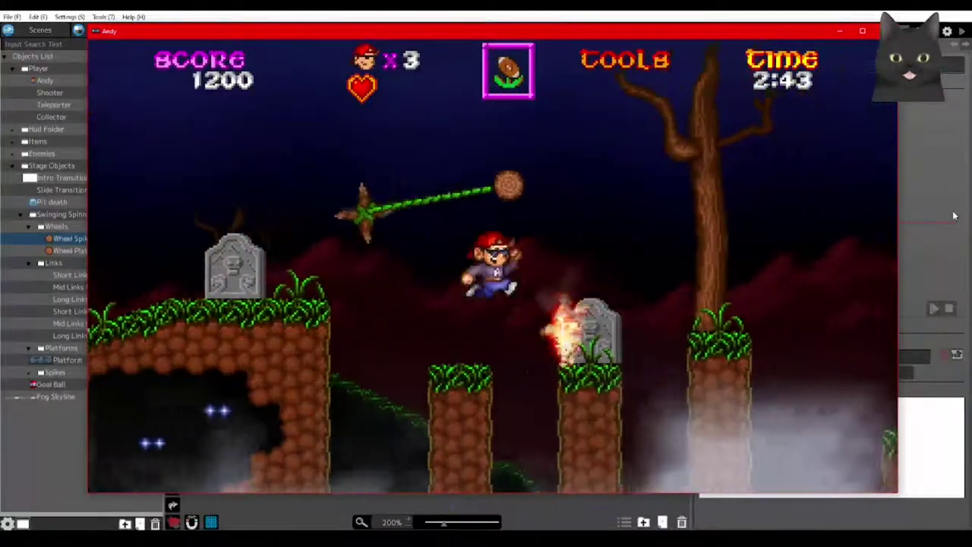
key(space)
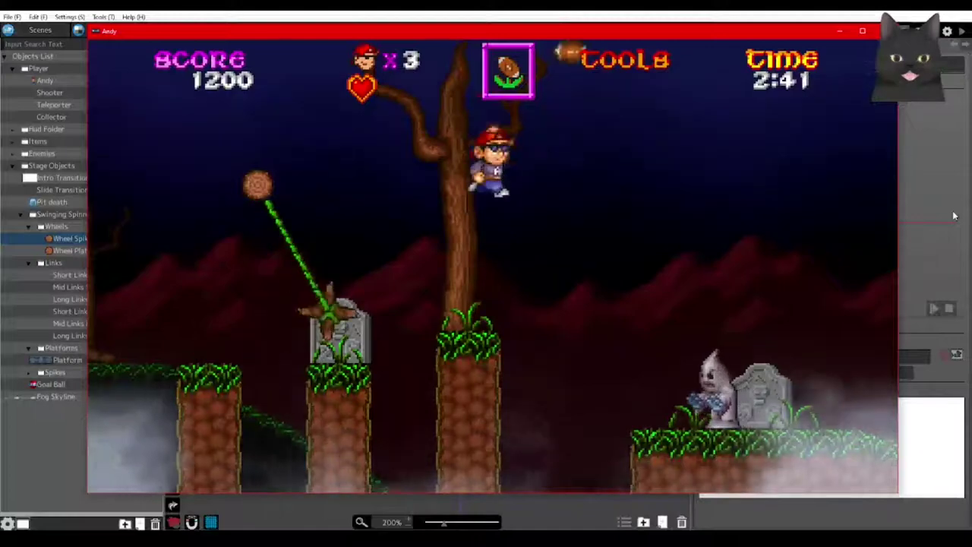
Leap from the last pillar to the lower ground, defeat both ghosts and collect the question block's item.
key(Right)
key(space)
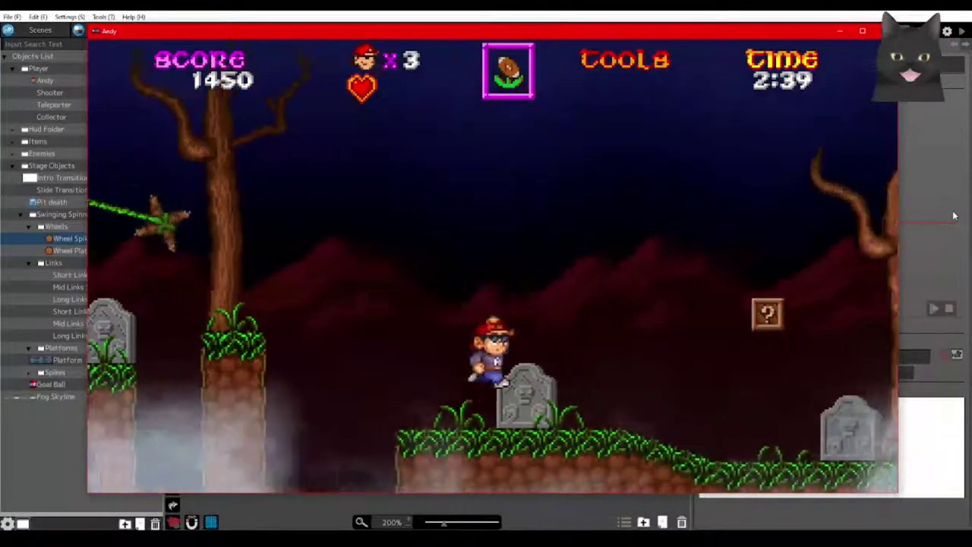
key(Right)
key(x)
key(Right)
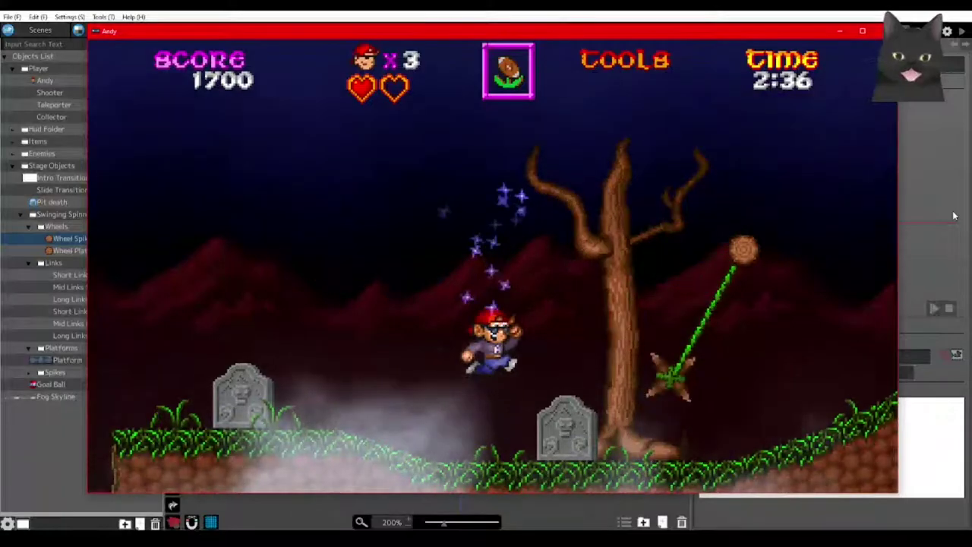
Run past the spinning vine spikes by the dead tree, defeat the hilltop ghost and stop at the cliff edge.
key(Right)
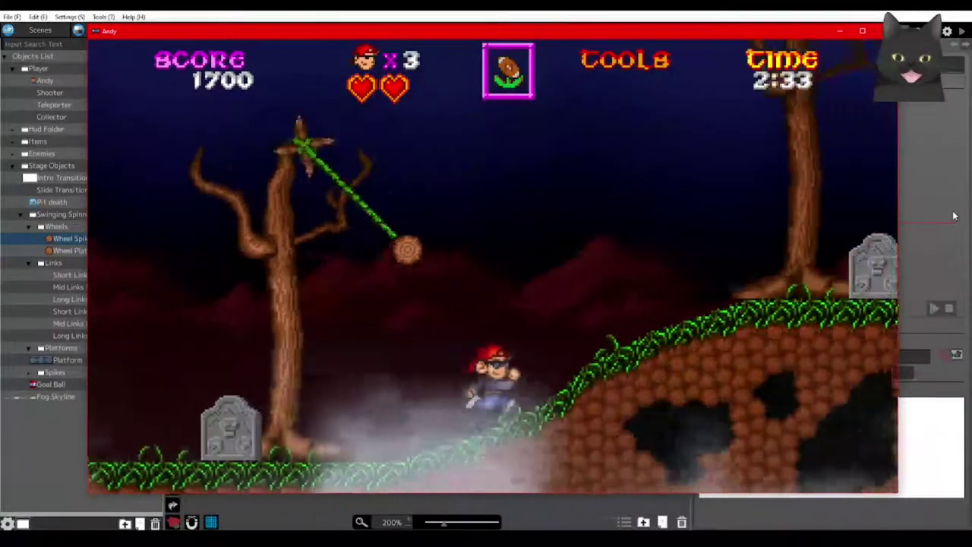
key(Right)
key(x)
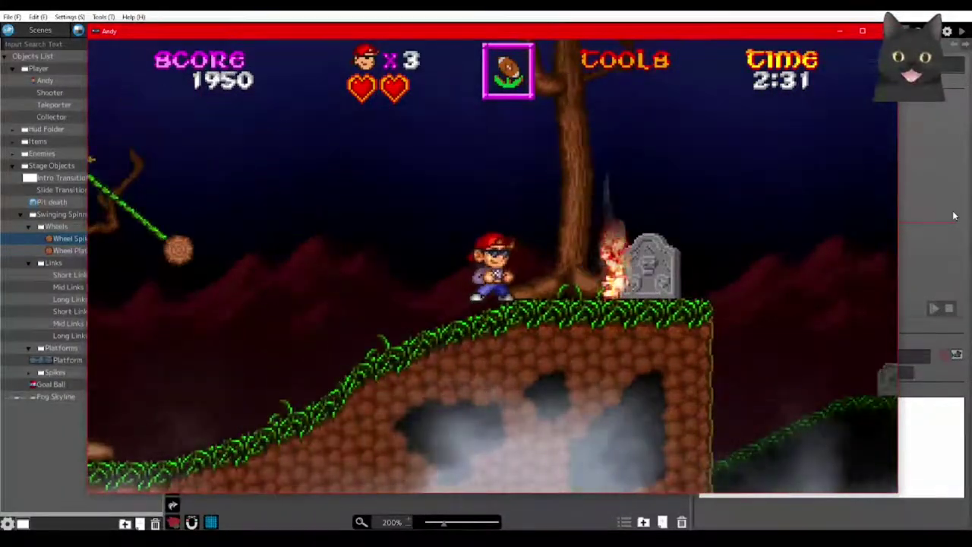
key(Right)
key(Right)
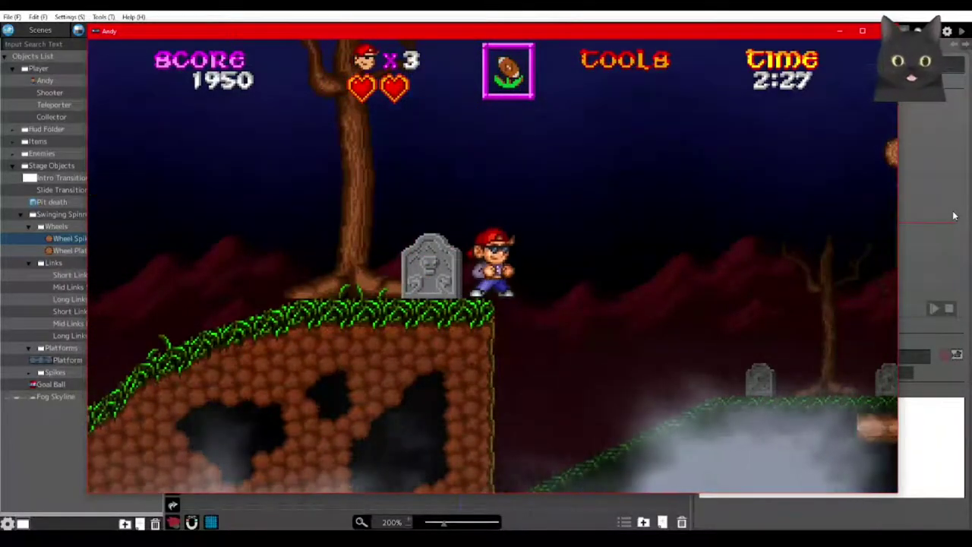
Cross the pit by riding the first swinging platform, transferring to the second and landing on the far cliff.
key(z)
key(Right)
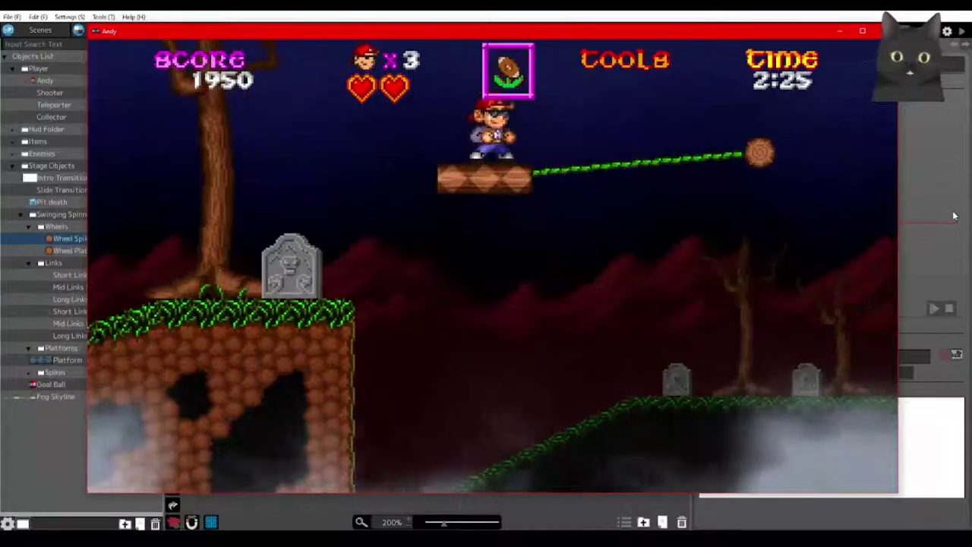
key(Down)
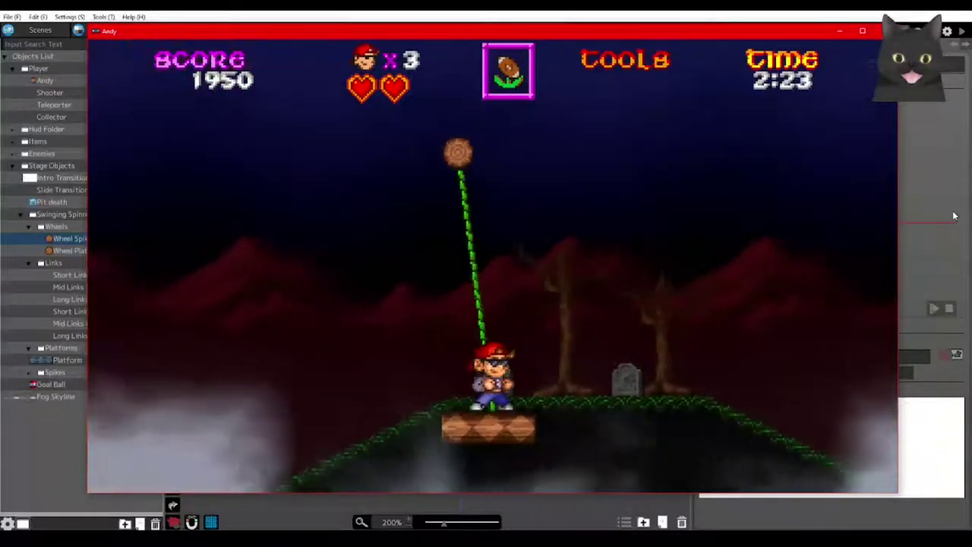
key(Right)
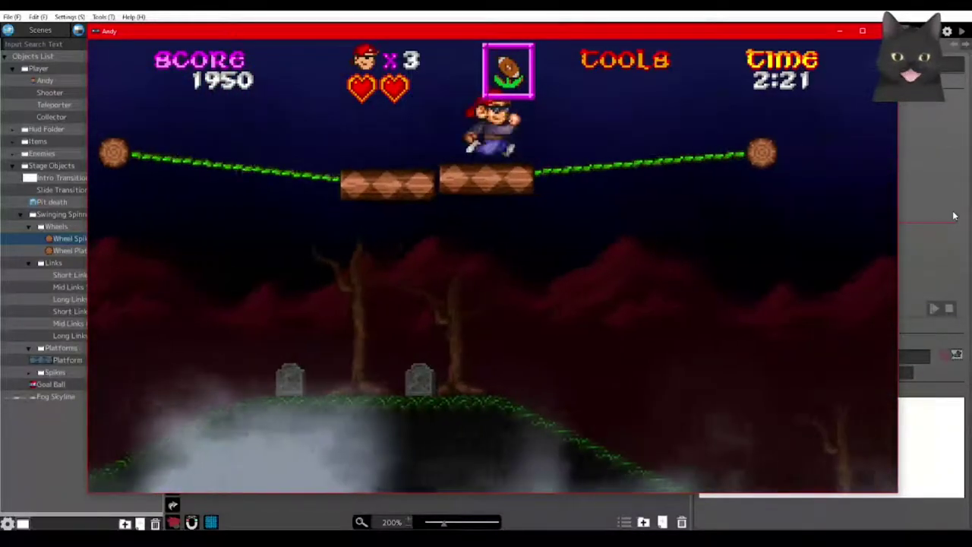
key(Right)
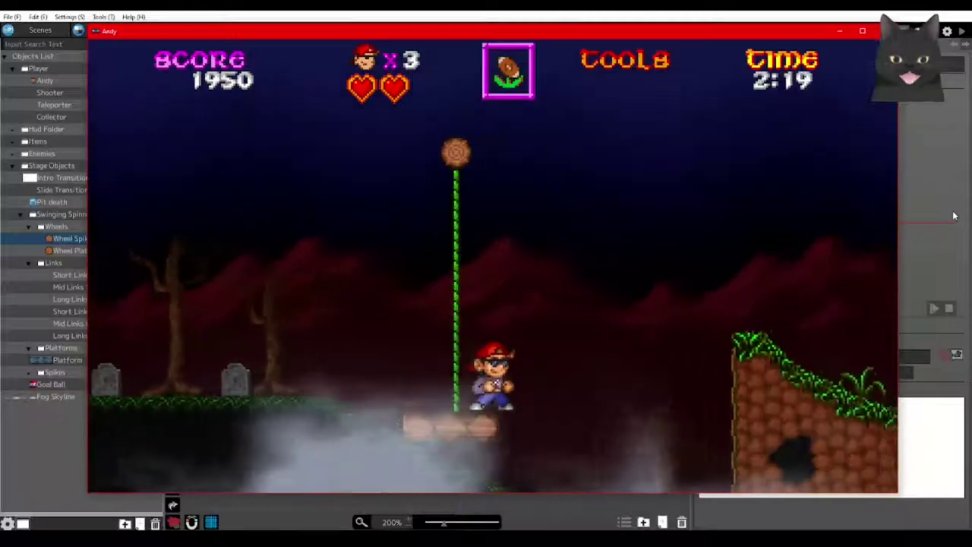
key(Right)
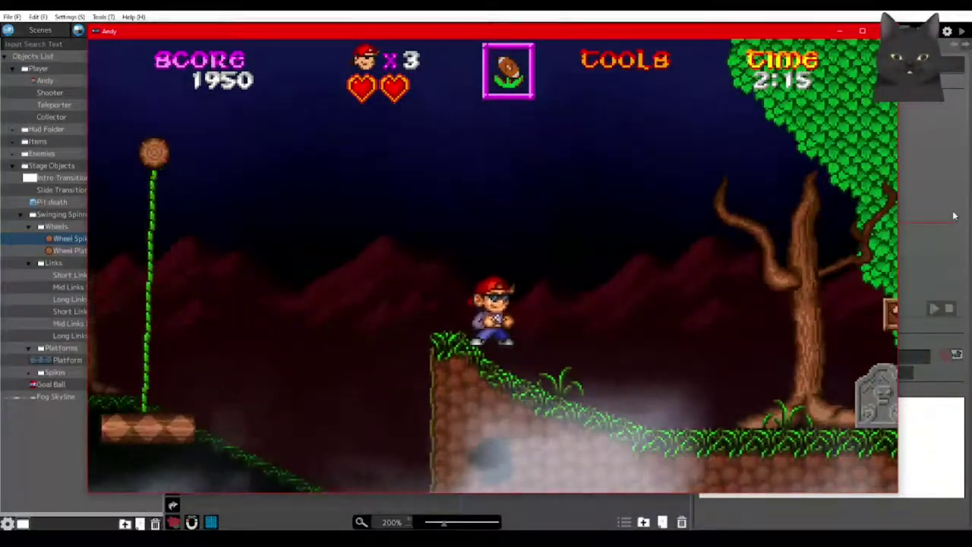
Examine the second platform's swinging motion from the far cliff, moving back and forth along its edge.
key(Left)
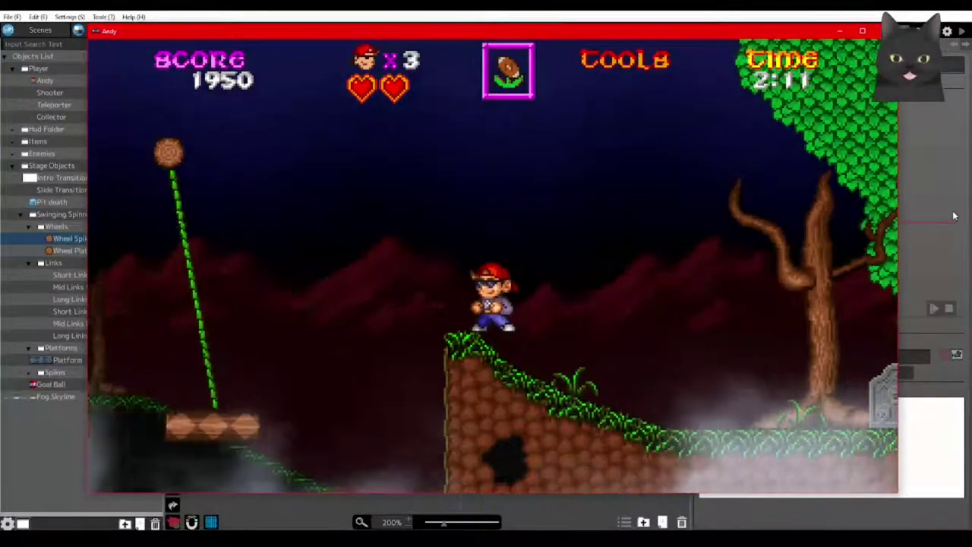
key(space)
key(Right)
key(Right)
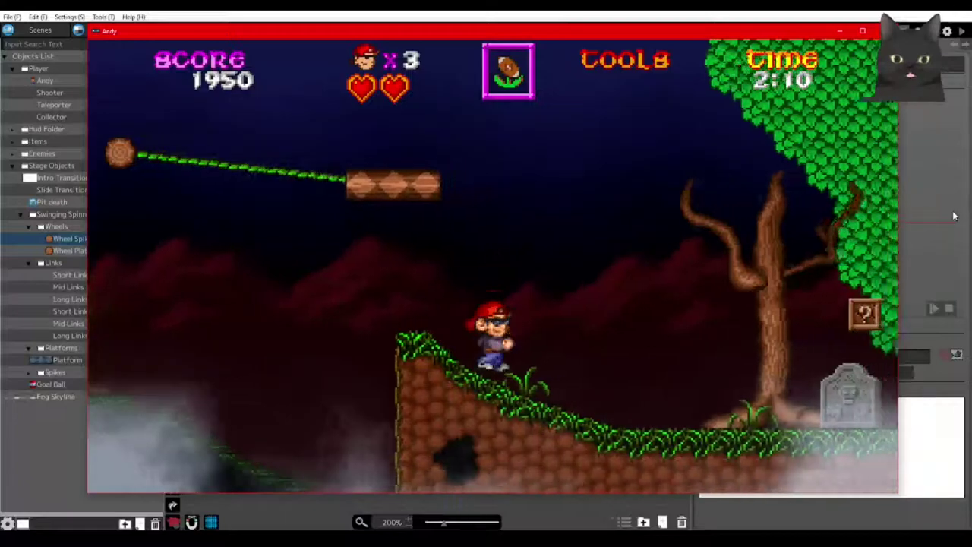
key(Left)
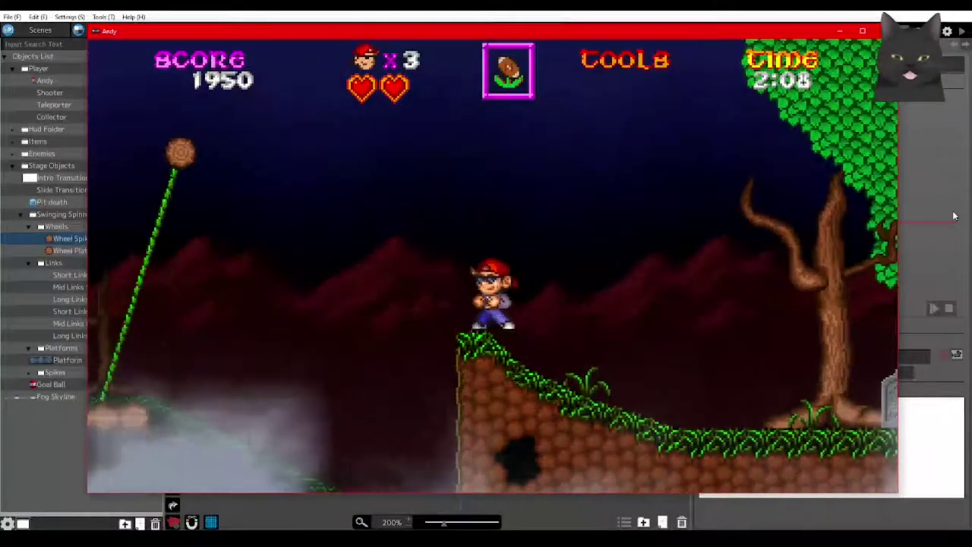
key(Left)
key(Right)
key(Left)
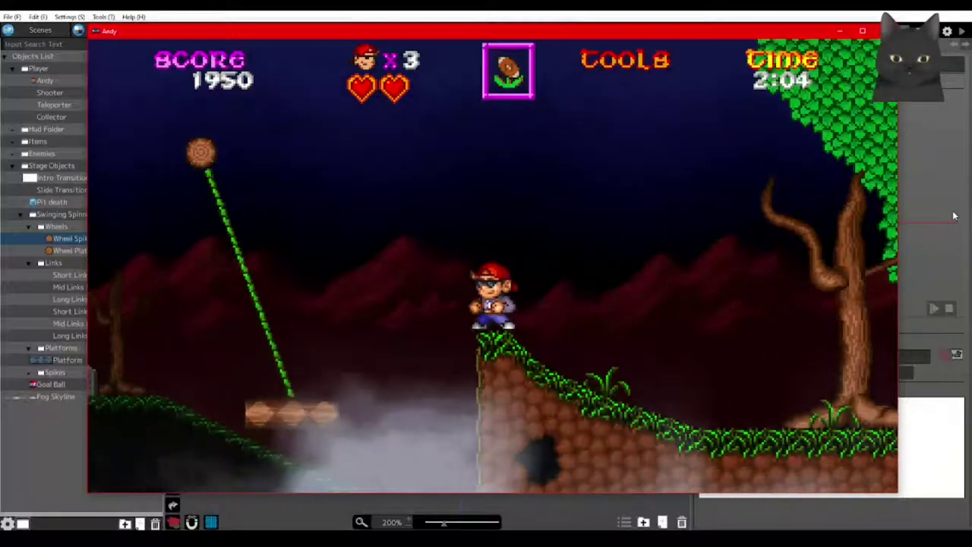
key(Right)
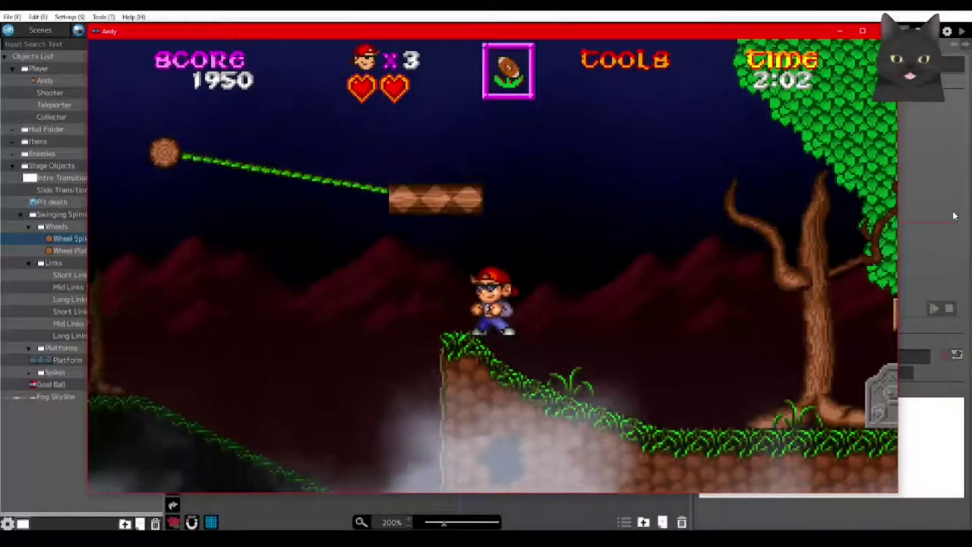
Observe the second platform's swing around its wheel while pacing between the cliff edge and the slope.
key(Left)
key(Right)
key(Left)
key(Right)
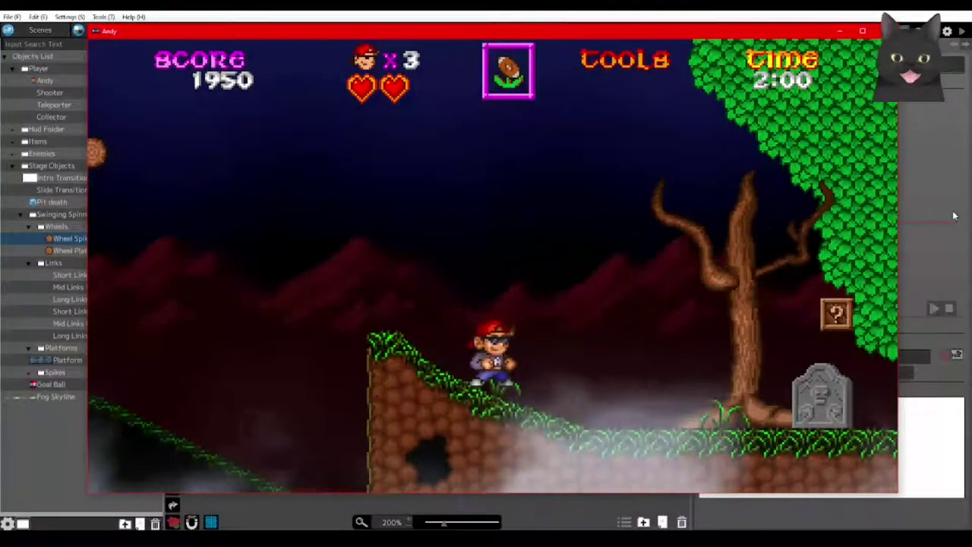
key(Left)
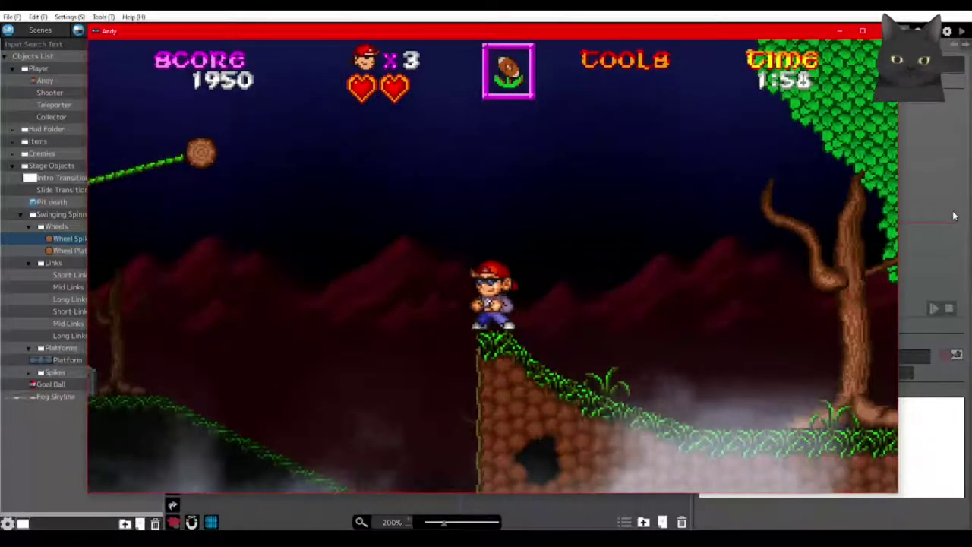
key(Right)
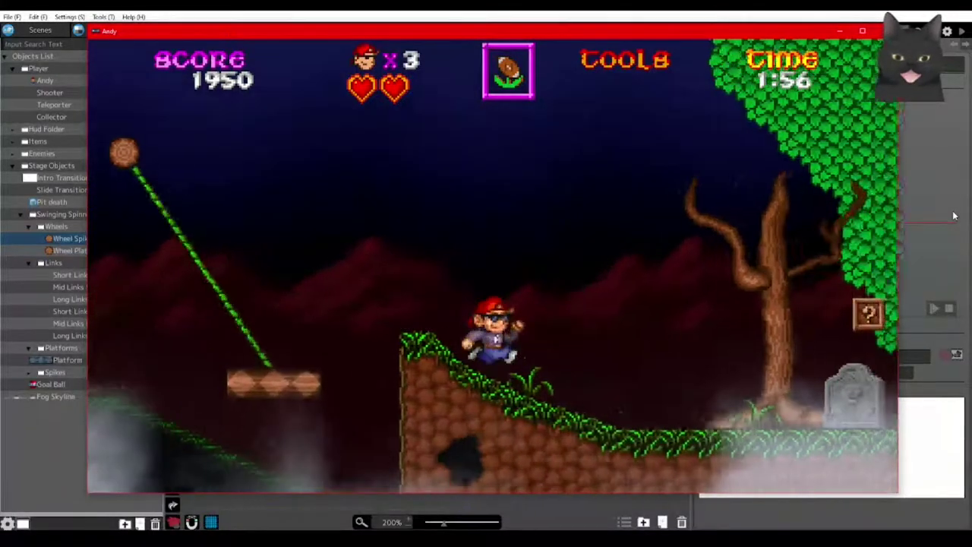
Collect the question block's bomb item by the gravestone and run into the forest, defeating the enemies on the way.
key(x)
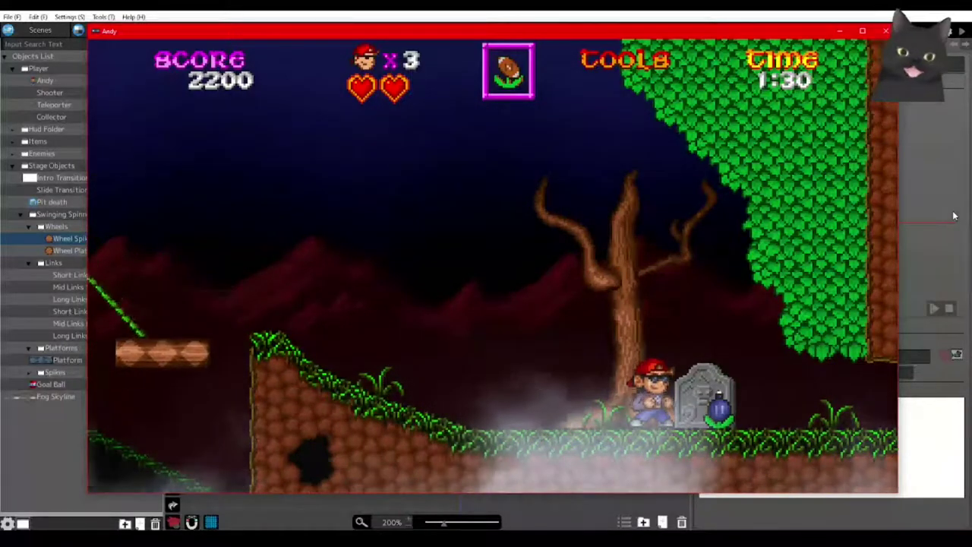
key(Right)
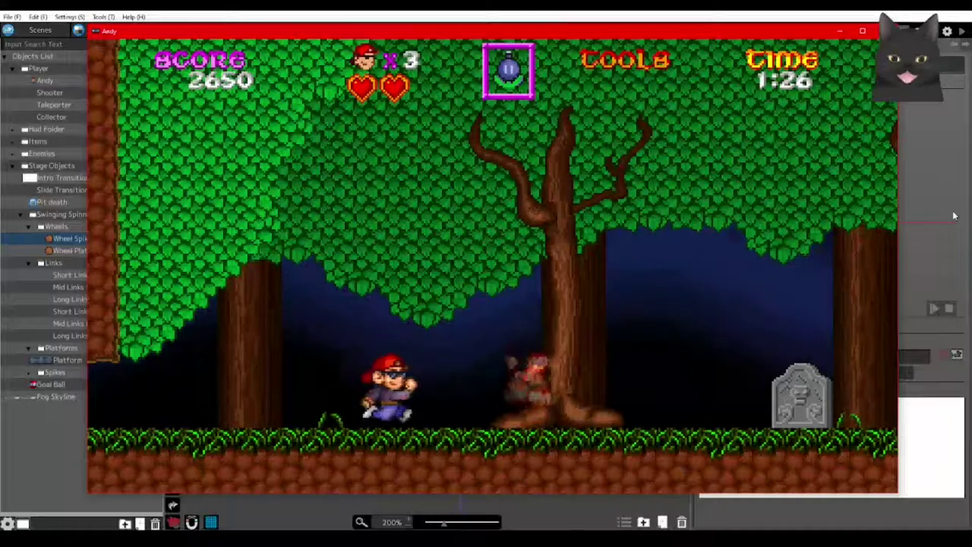
key(Right)
key(z)
key(x)
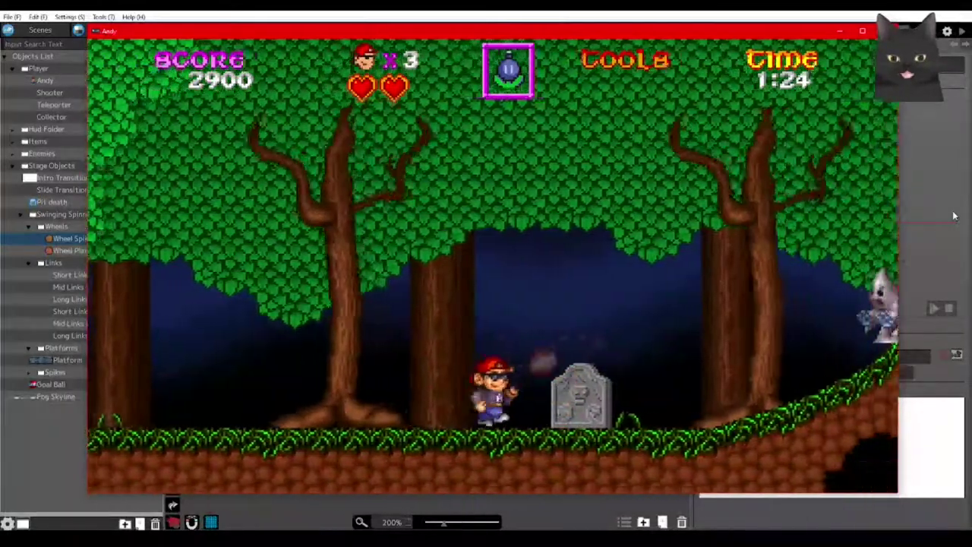
Run up the forest hill, defeat the ghosts and stop at the cliff edge beyond the hilltop gravestone.
key(Right)
key(x)
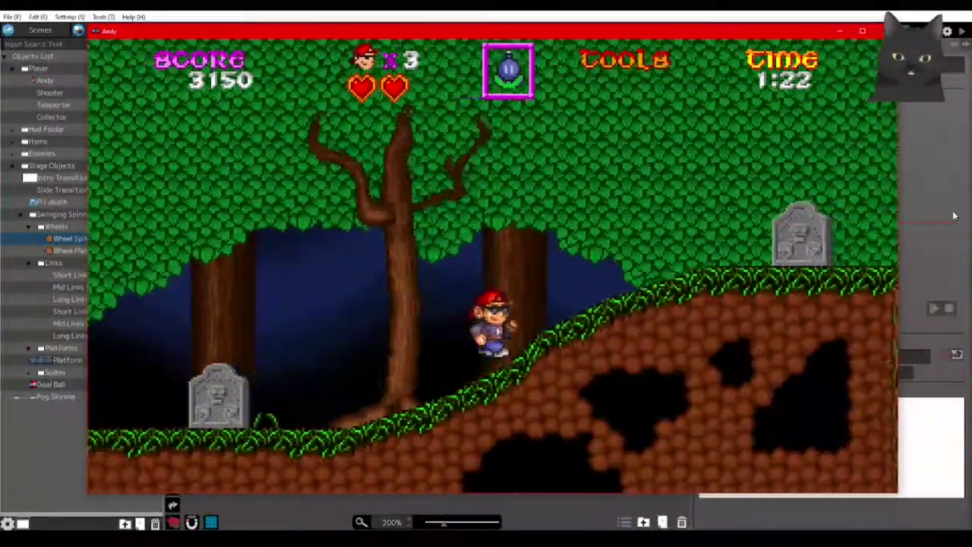
key(Right)
key(x)
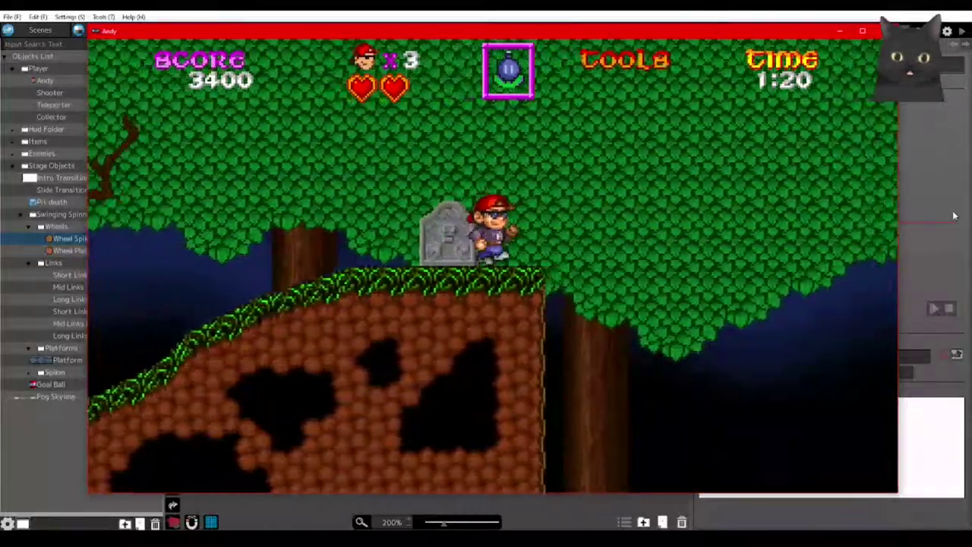
key(Right)
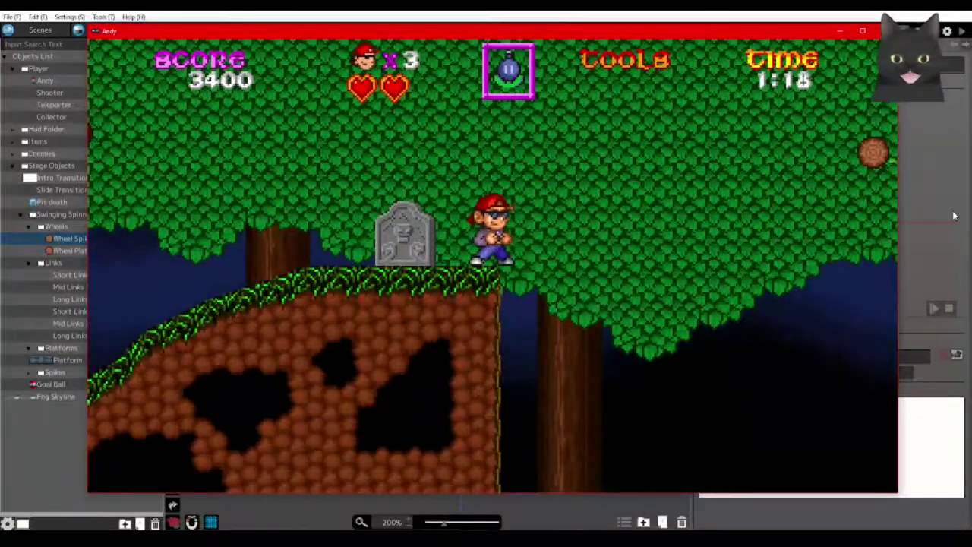
Ride the forest pit's first two swinging platforms and transfer onto the third.
key(space)
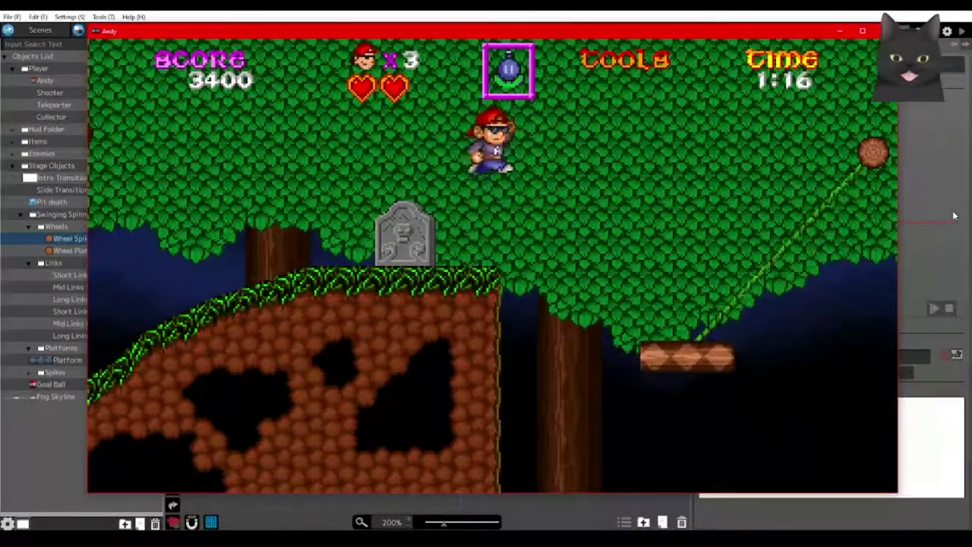
key(Right)
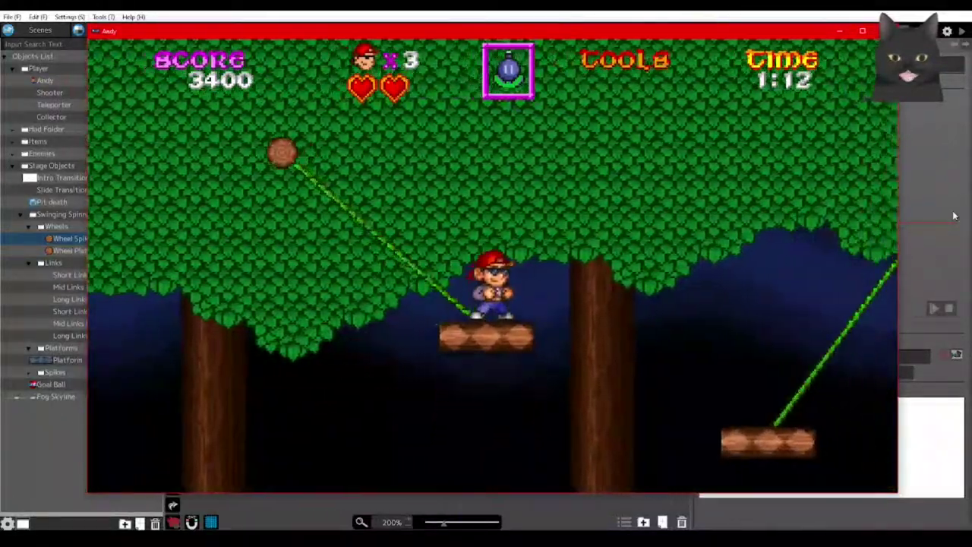
key(Right)
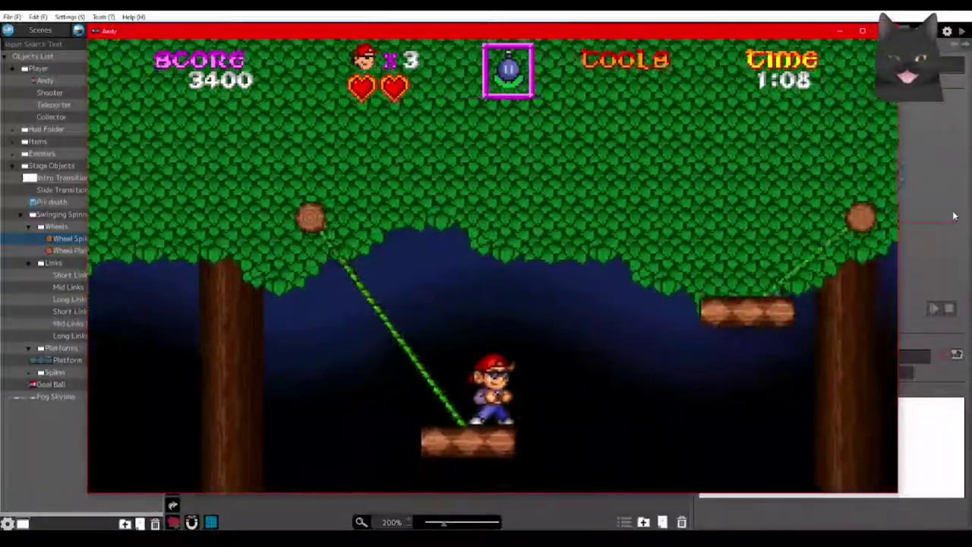
key(space)
key(Right)
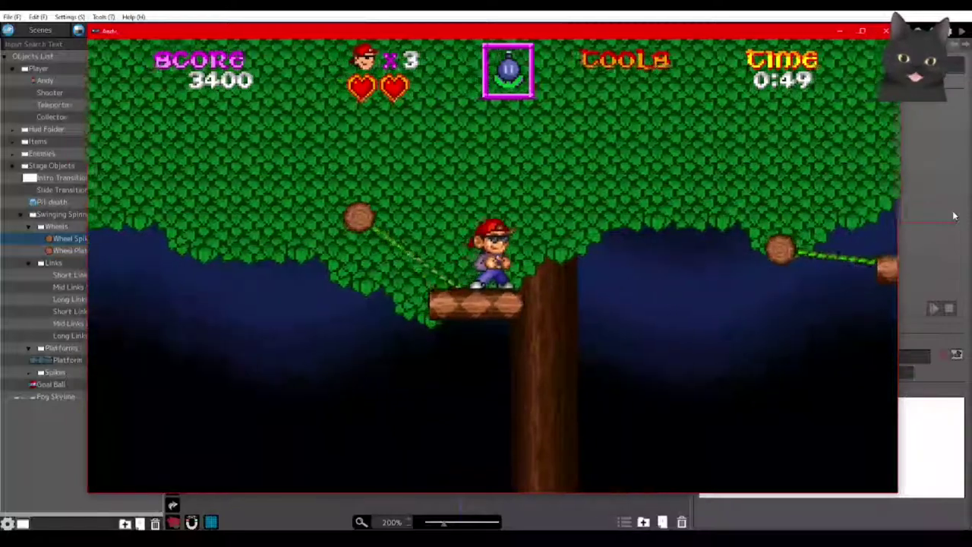
Leap from the third swinging platform to the fourth and land on the forest pit's far cliff.
key(space)
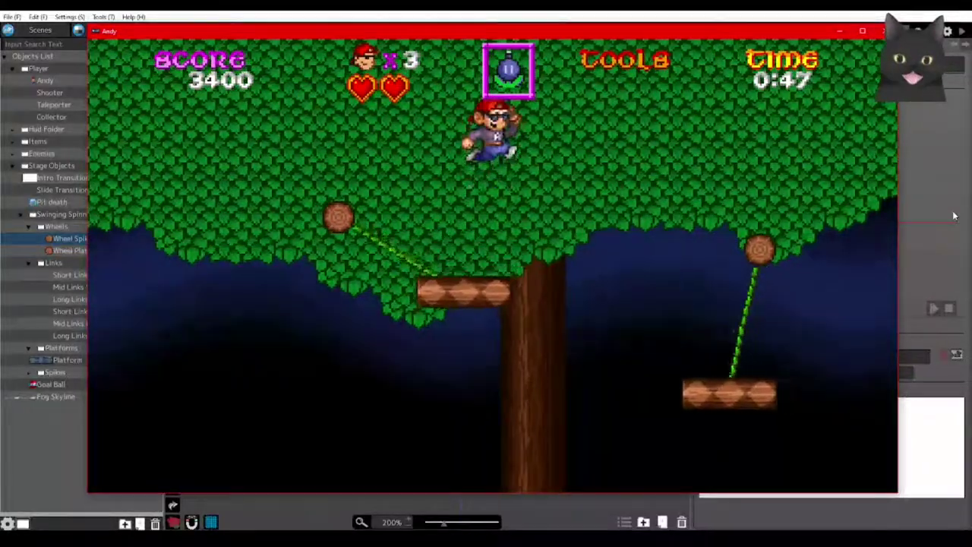
key(Right)
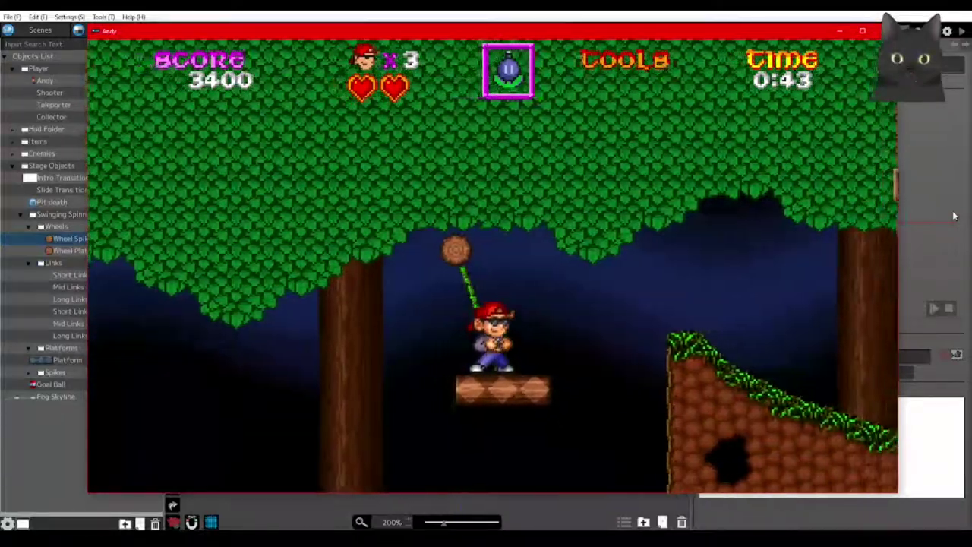
key(space)
key(Right)
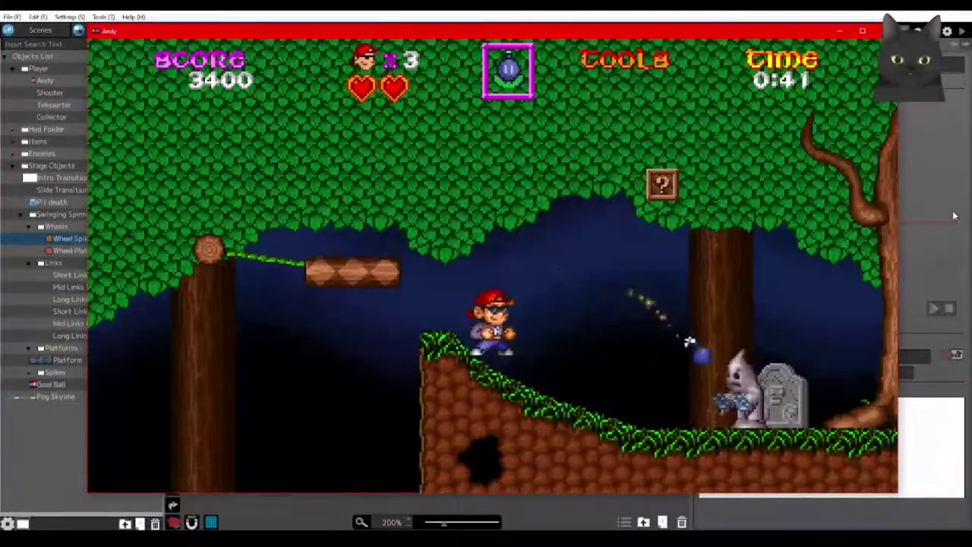
Run down the slope, break the question block above and collect its heart.
key(Right)
key(space)
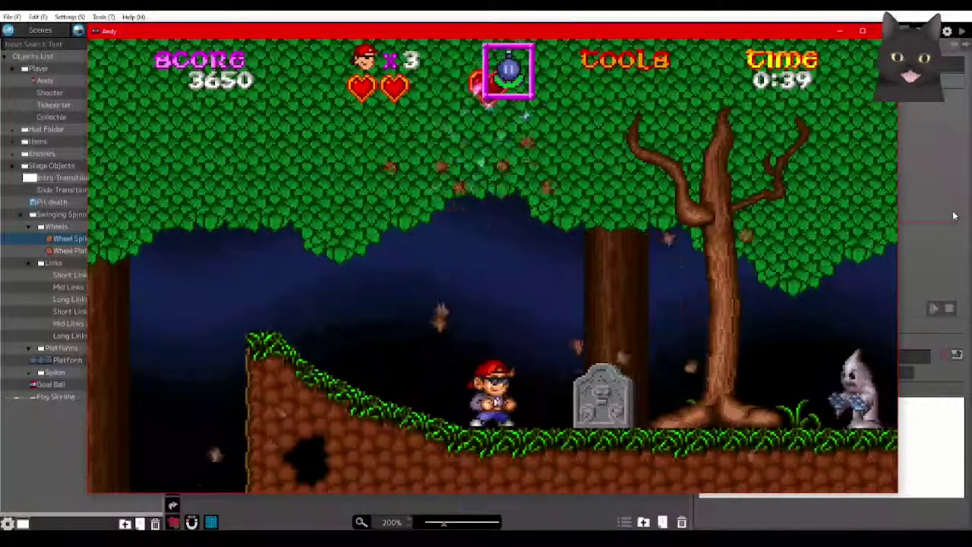
key(space)
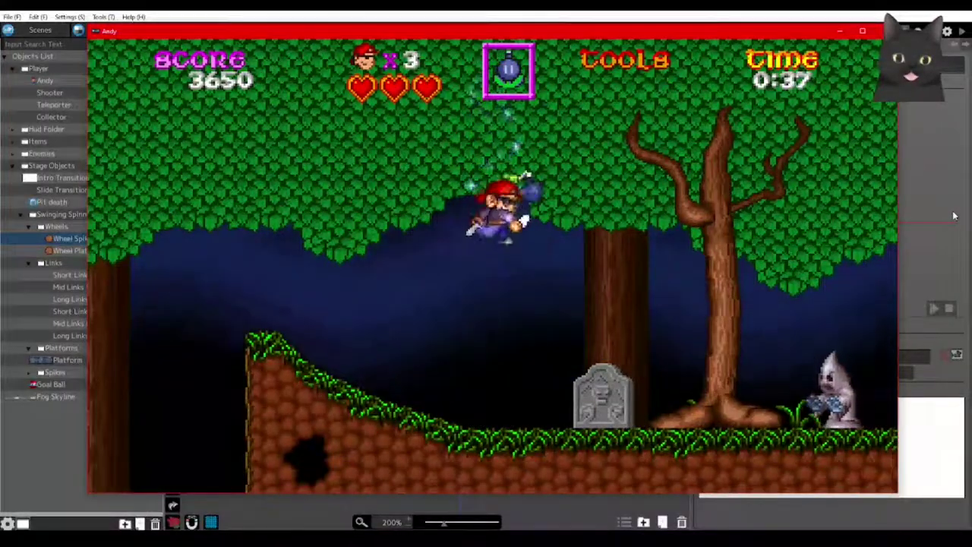
Run past the gravestone and dead tree, defeating both ghosts along the forest floor.
key(Right)
key(Right)
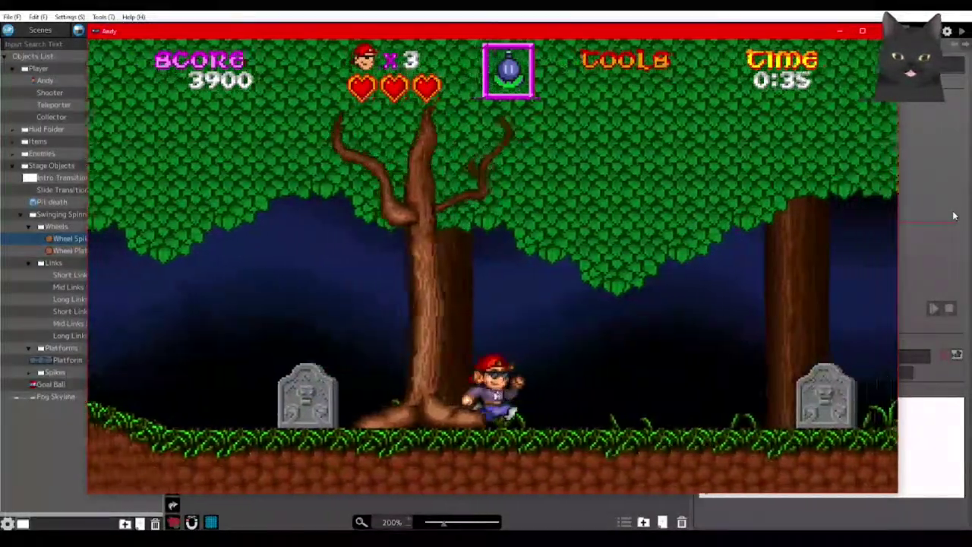
key(x)
key(Right)
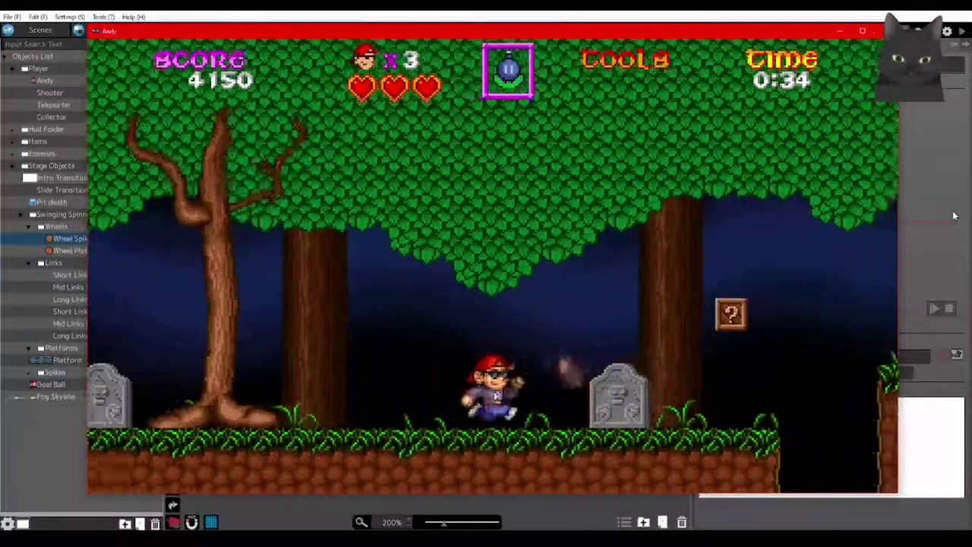
Break the question block near the ledge before the pillars and collect its football item.
key(space)
key(Right)
key(space)
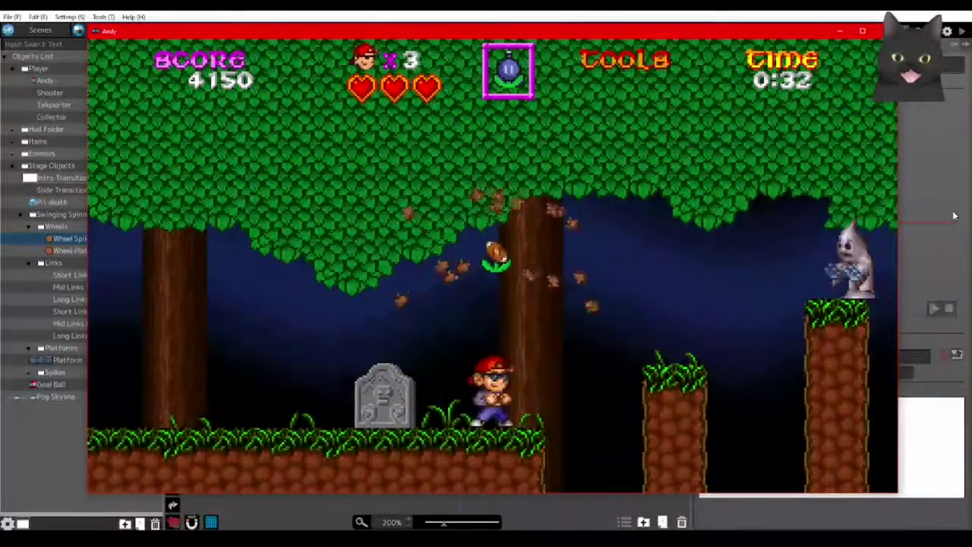
key(space)
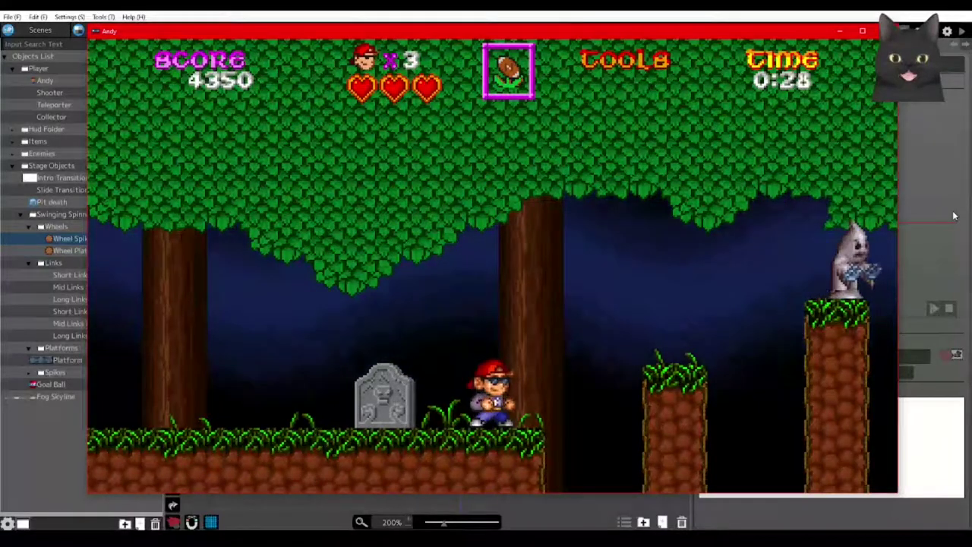
Jump onto the first forest pillar and defeat the ghost standing on the second one.
key(Right)
key(space)
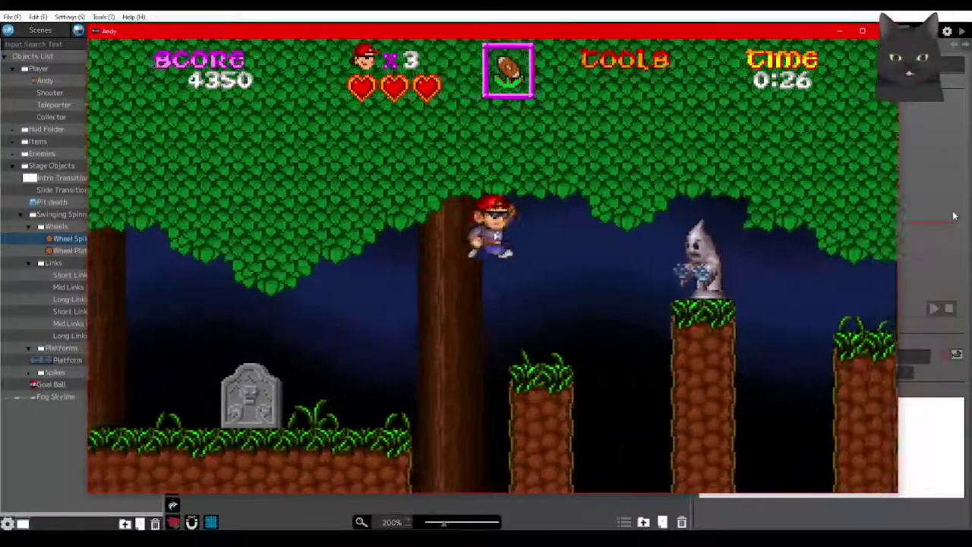
key(x)
key(space)
key(x)
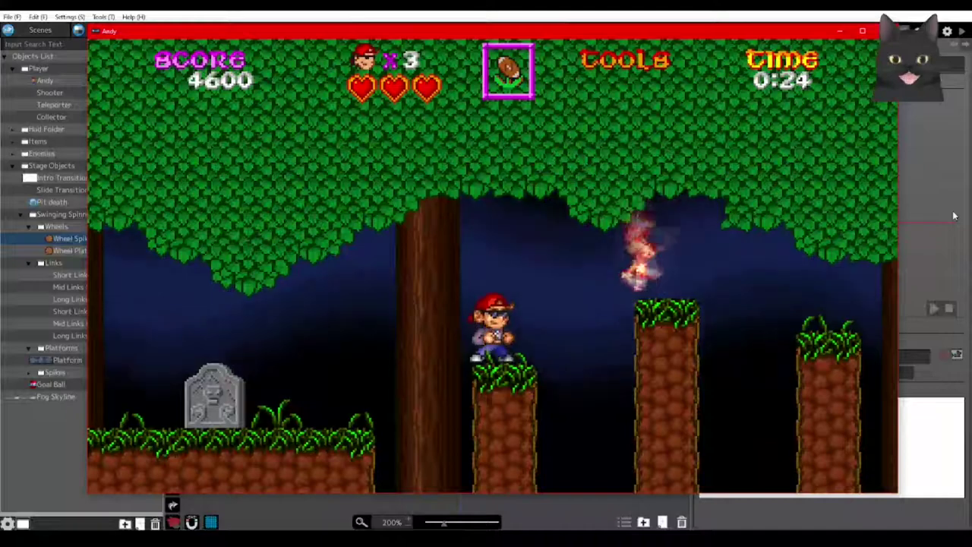
Jump across the second and third forest pillars and throw a football at the ghost by the gravestone.
key(space)
key(Right)
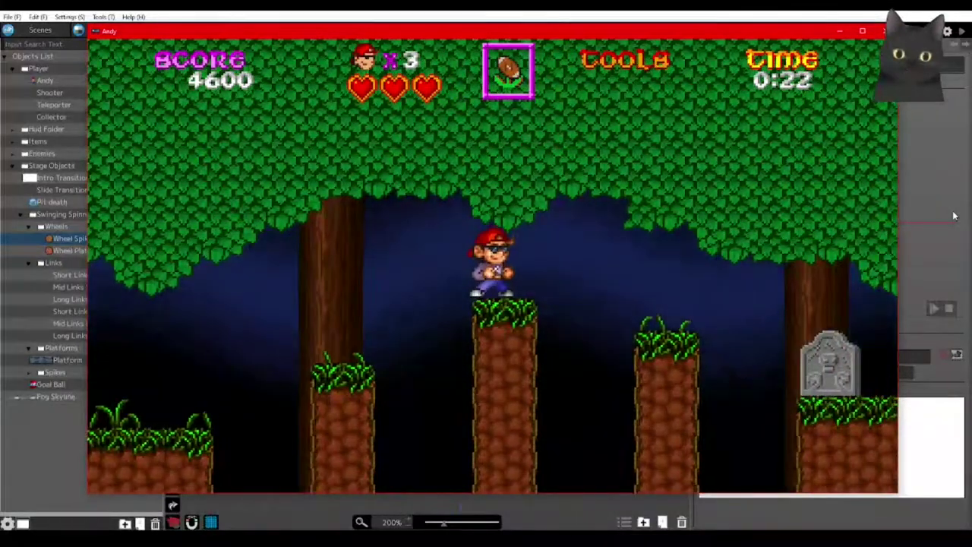
key(Right)
key(space)
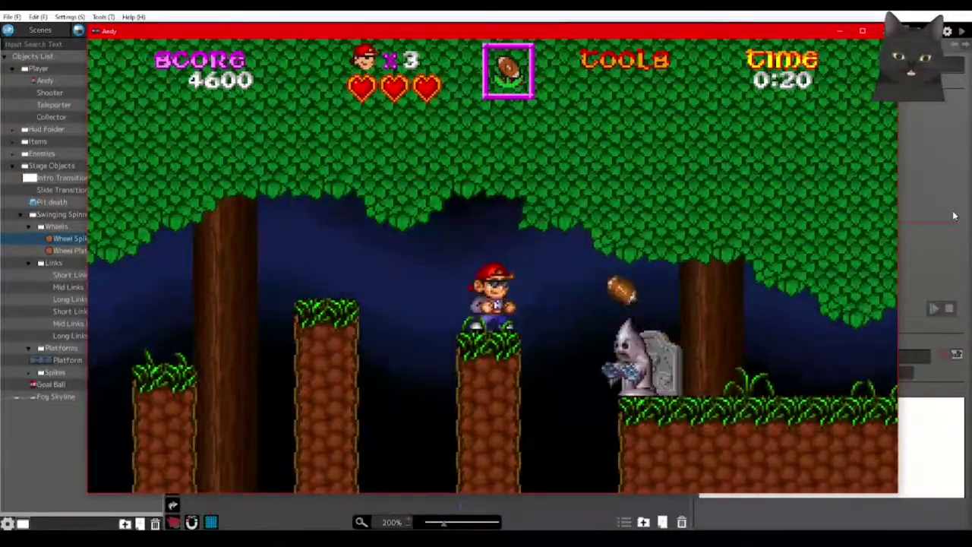
Leap to the ground, leave the forest and defeat the ghost by the dead tree in the foggy area.
key(space)
key(Right)
key(Right)
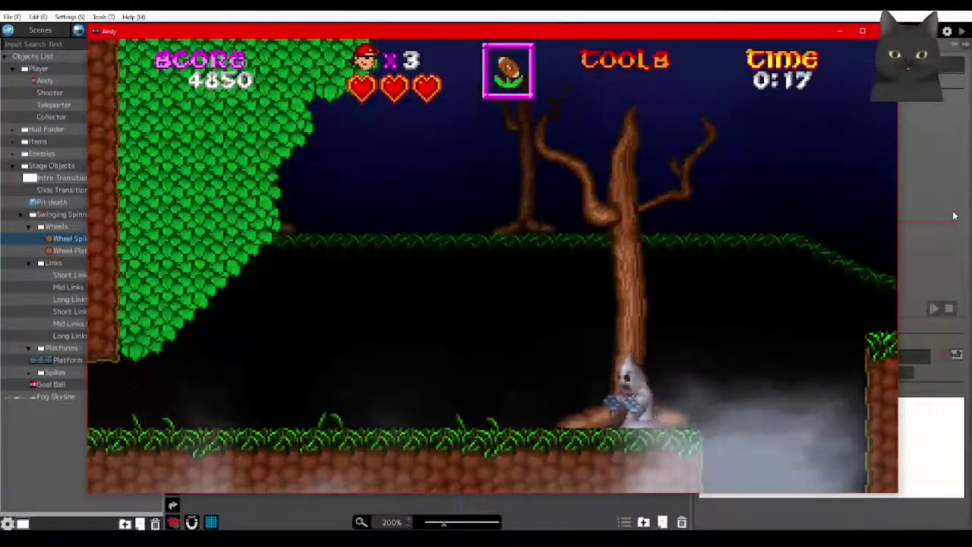
key(Right)
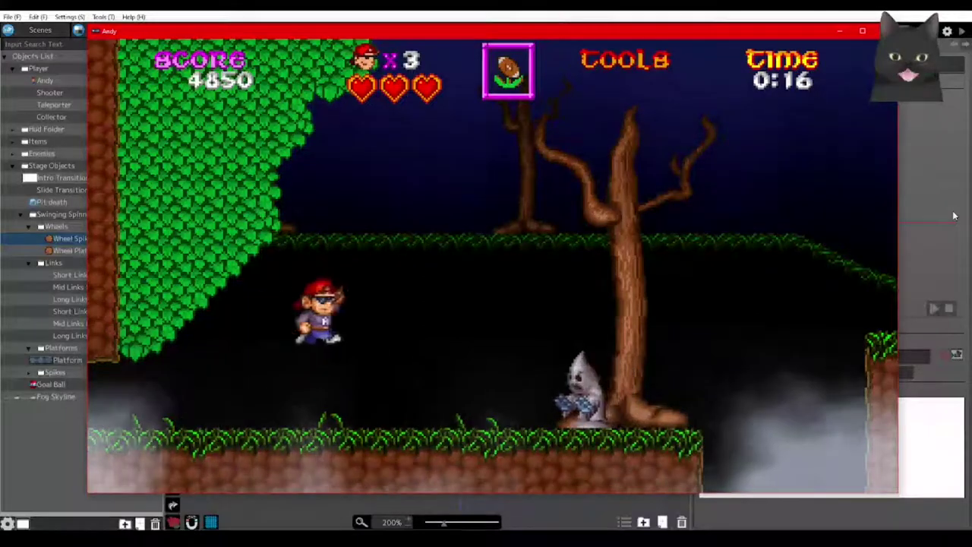
key(Right)
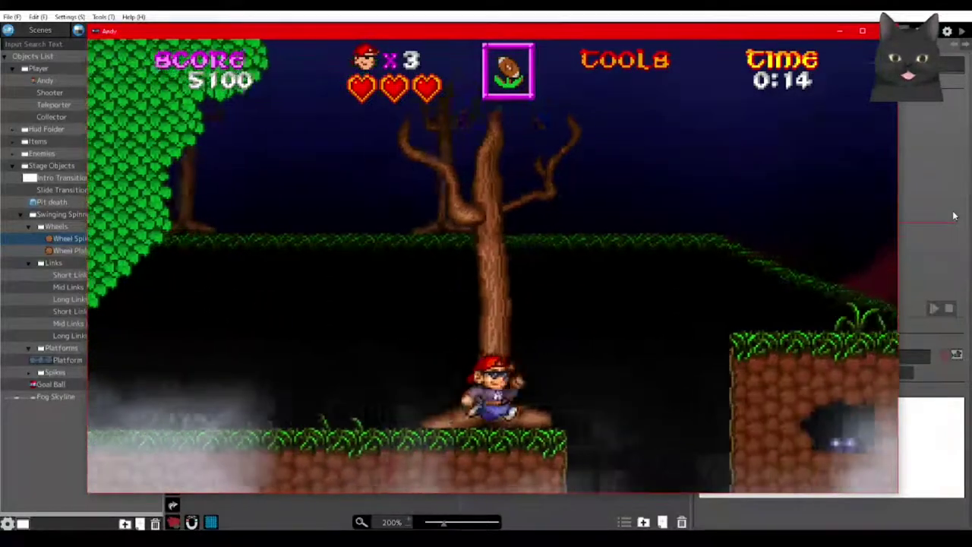
Jump the foggy gap to the higher ground and defeat the ghosts down to the foot of the slope.
key(Right)
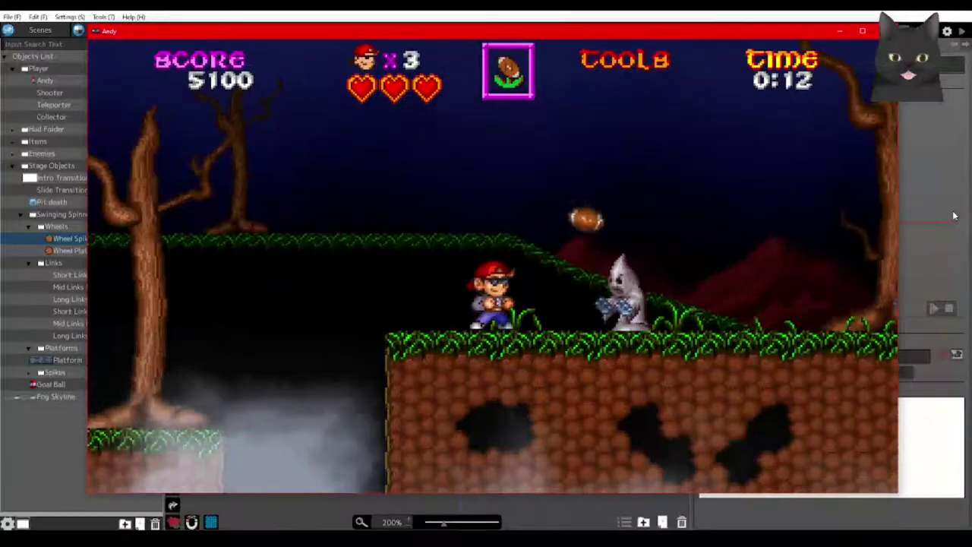
key(Right)
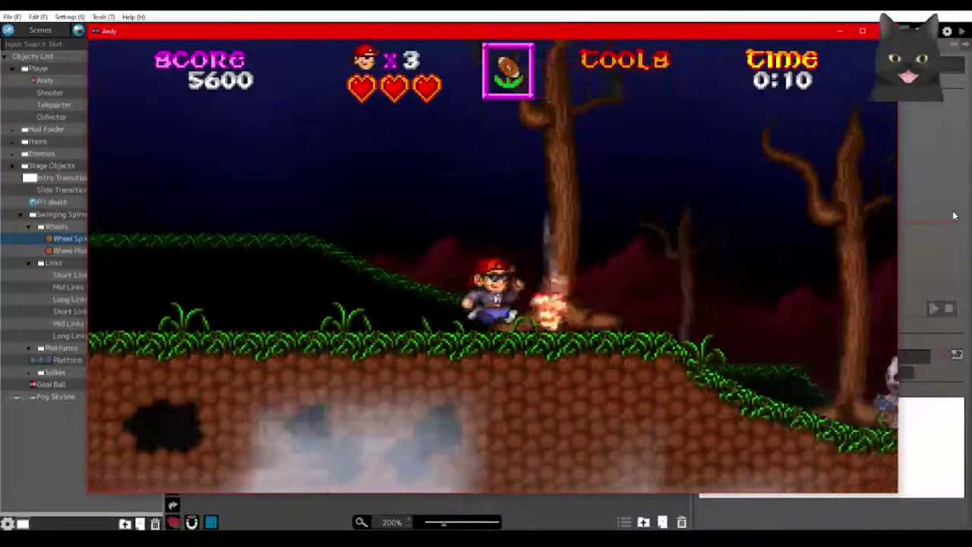
key(Right)
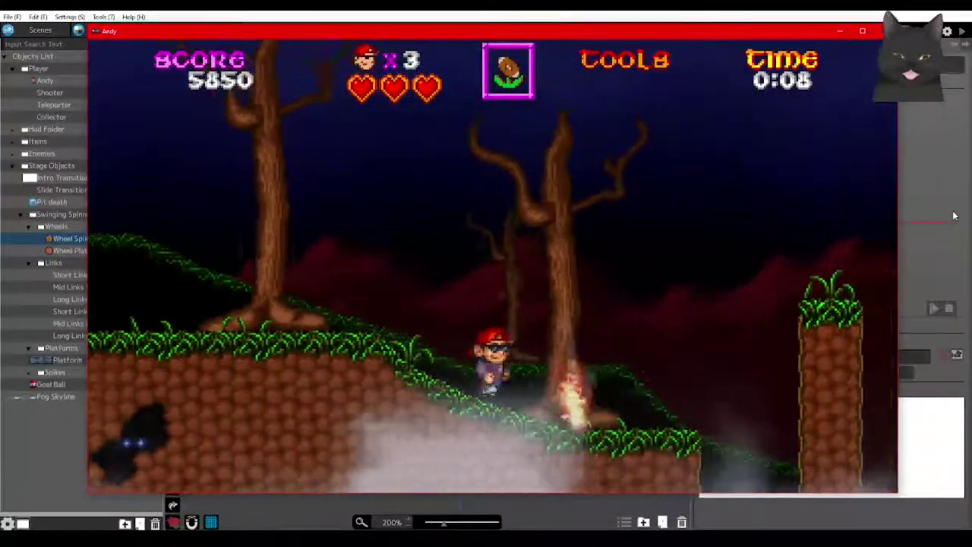
Leap onto the first tall pillar, defeat the ghost on the next one and continue across the pillars.
key(Right)
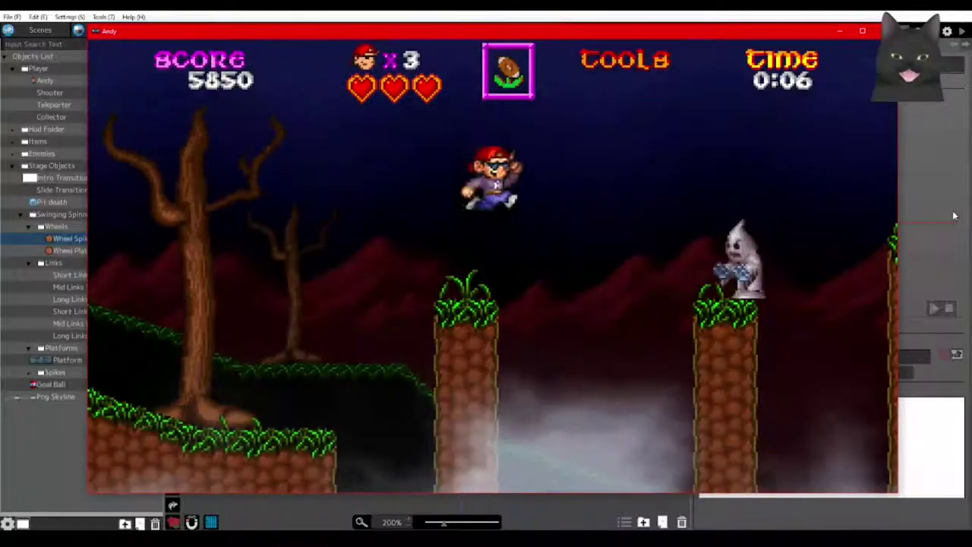
key(x)
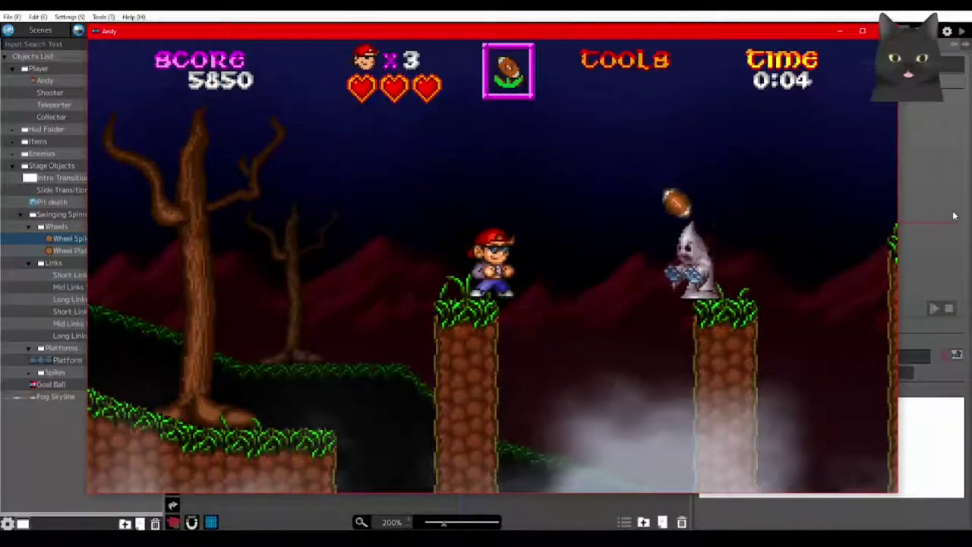
key(Right)
key(Right)
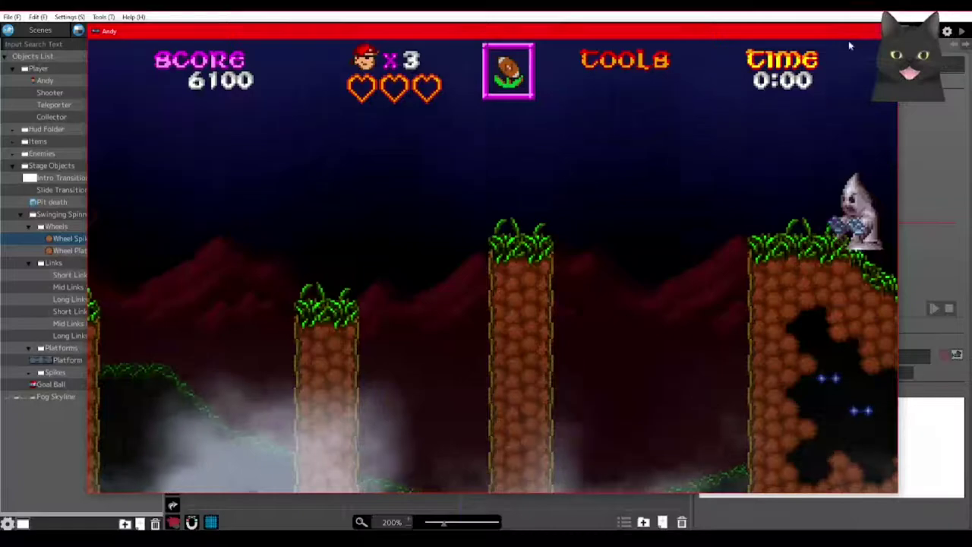
Close the test play, deselect the Mid vine swing Spikes action and return to the scene editor.
click(884, 32)
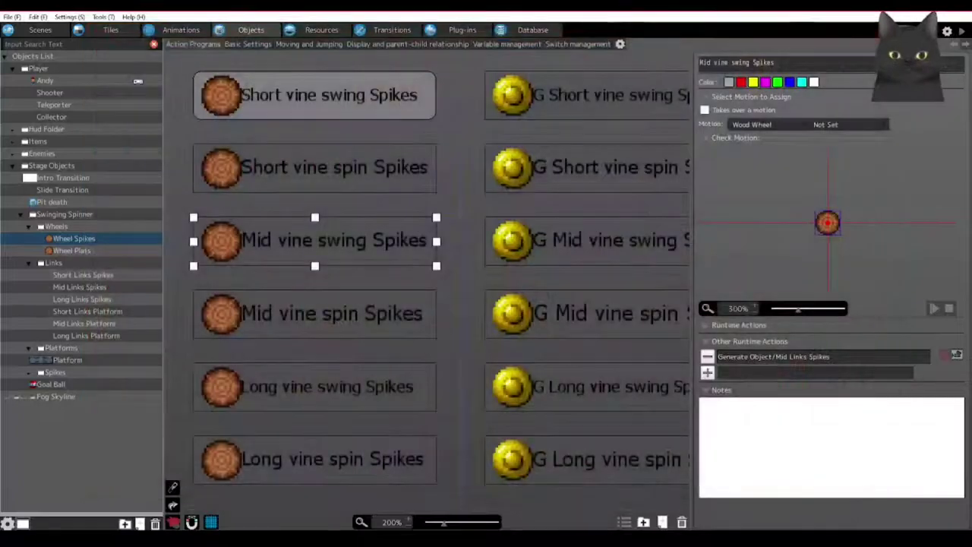
click(465, 229)
click(63, 30)
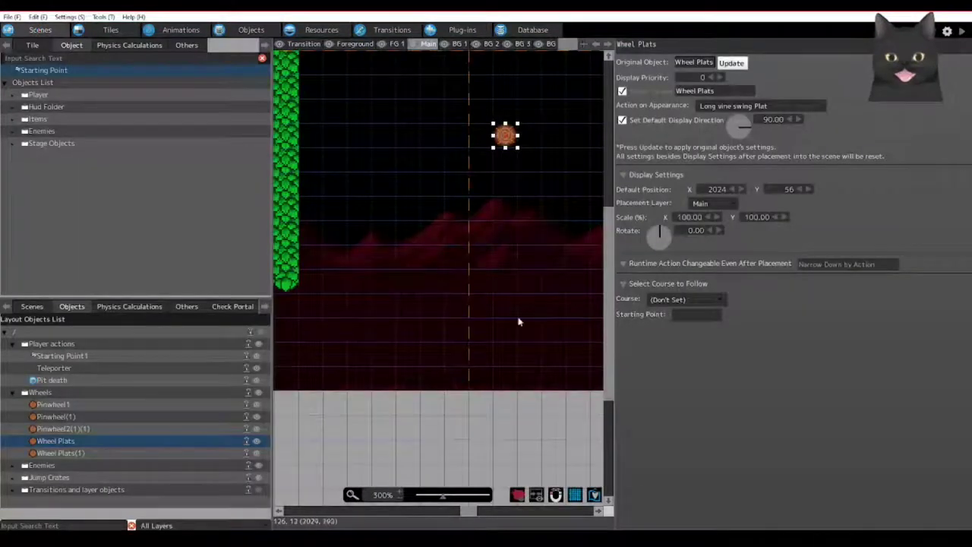
Look through the scene's physics parts and other placeable items, pointing out the straight, curve and circle course types.
click(122, 307)
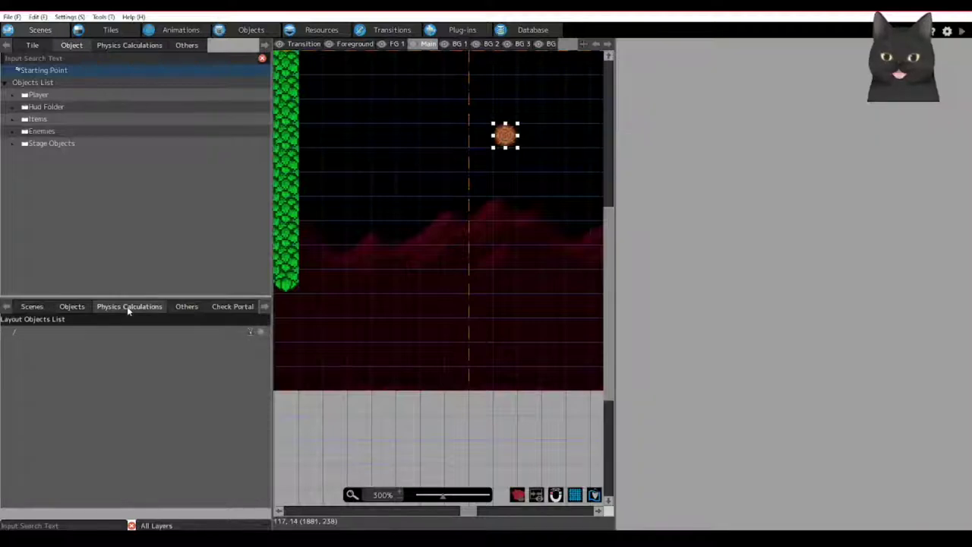
click(121, 47)
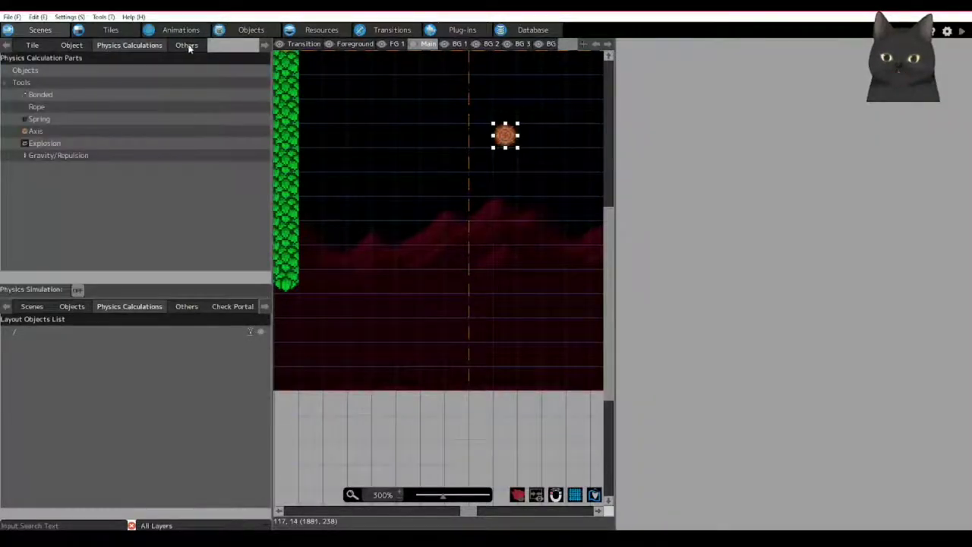
click(187, 46)
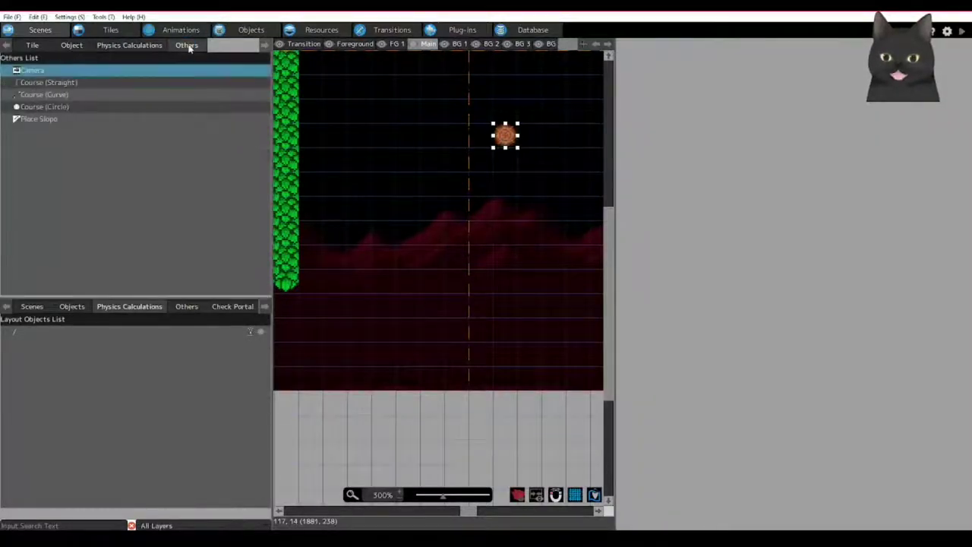
click(33, 84)
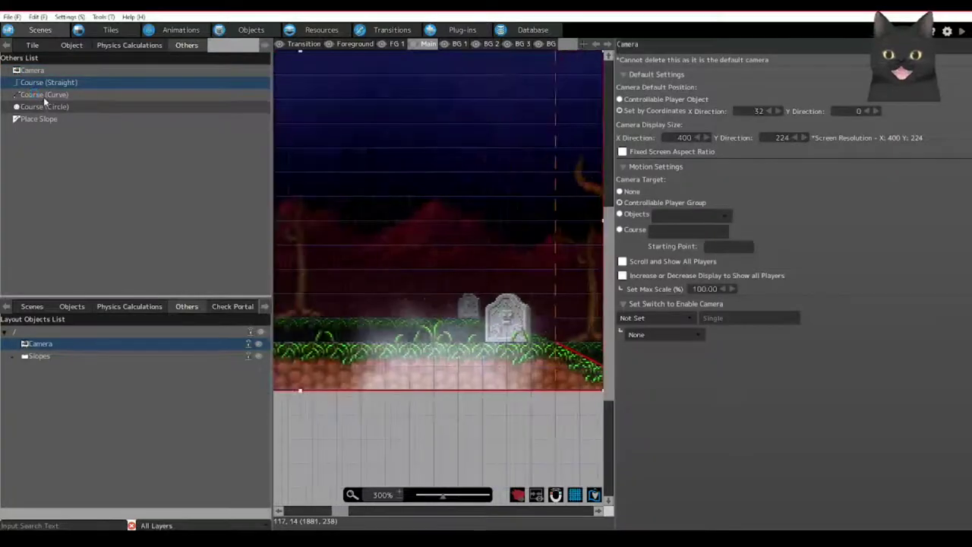
click(46, 94)
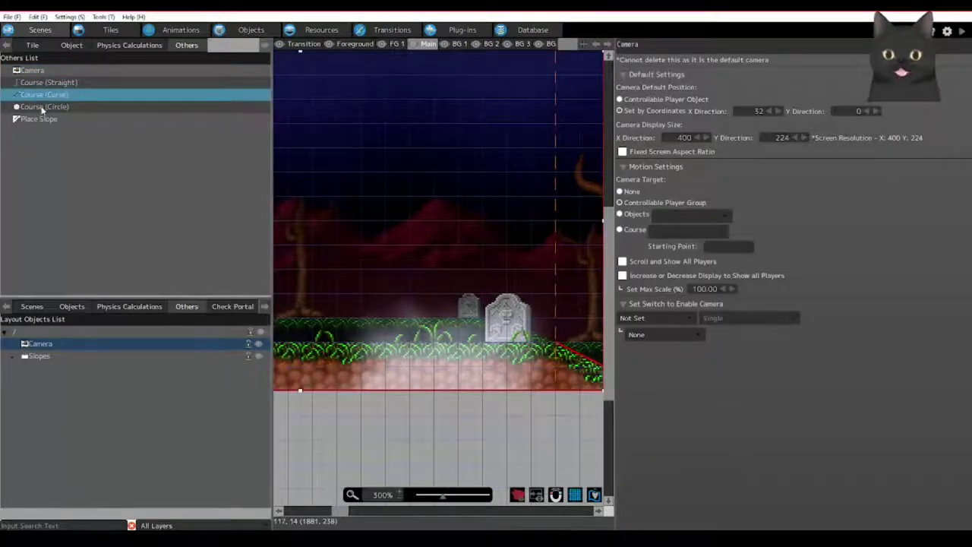
click(37, 106)
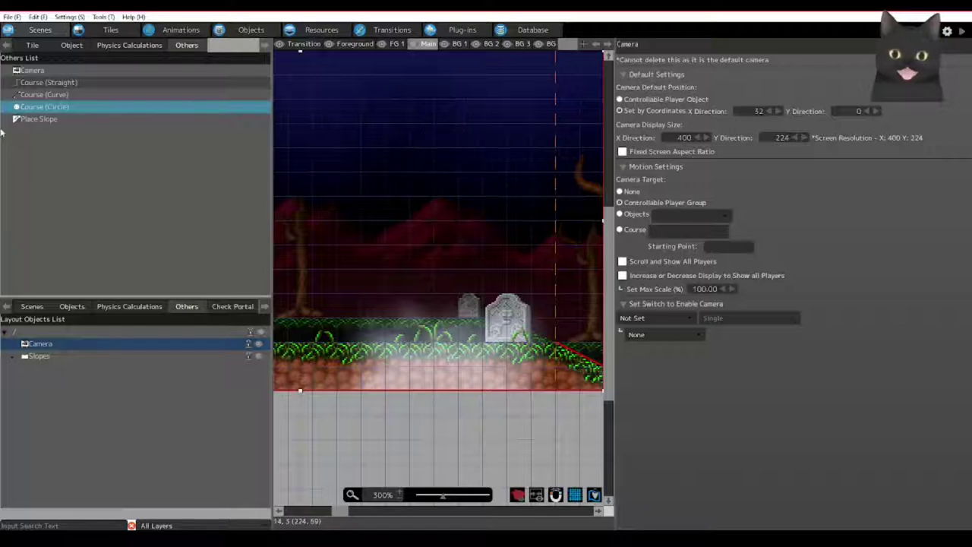
Draw a three-point U-shaped curve course above the gravestones, starting at about X 300, Y 71, and delete it.
click(44, 95)
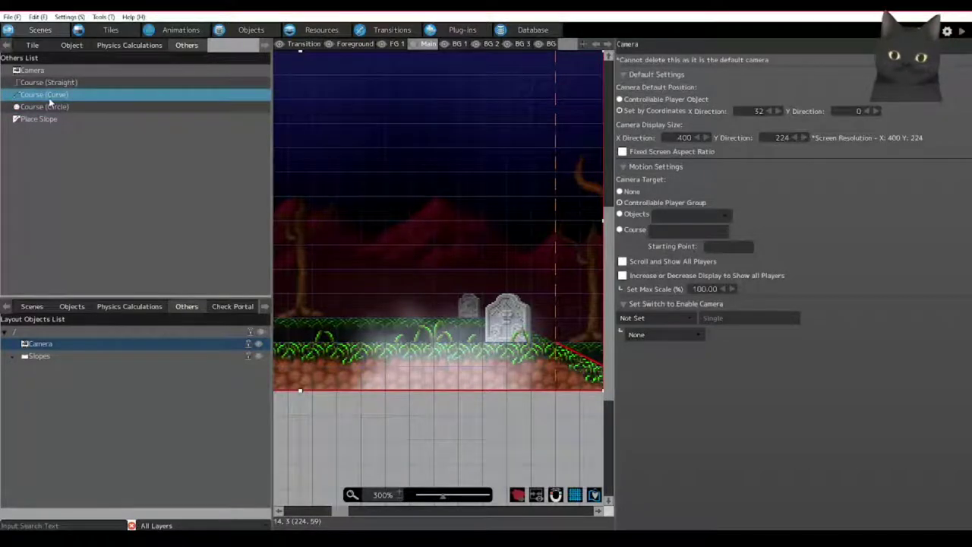
click(403, 160)
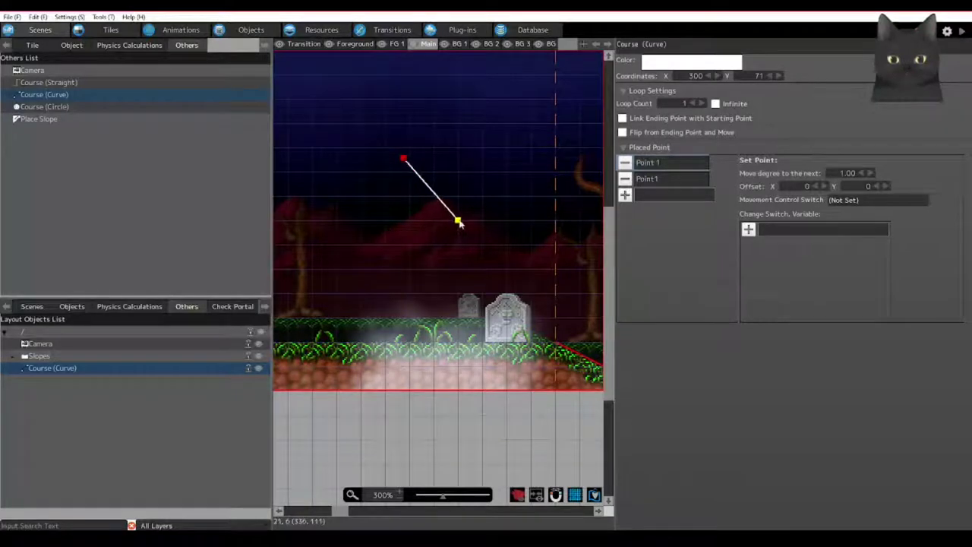
click(459, 221)
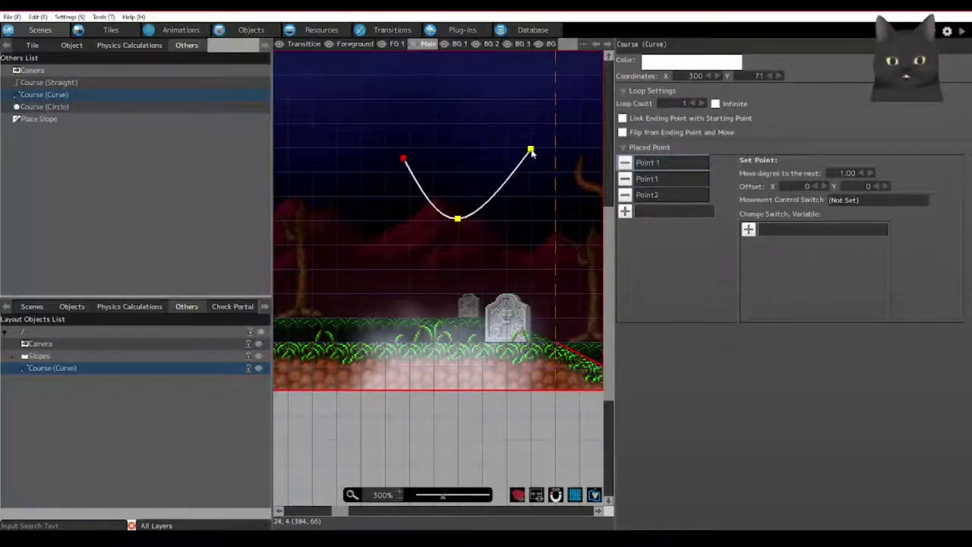
click(531, 152)
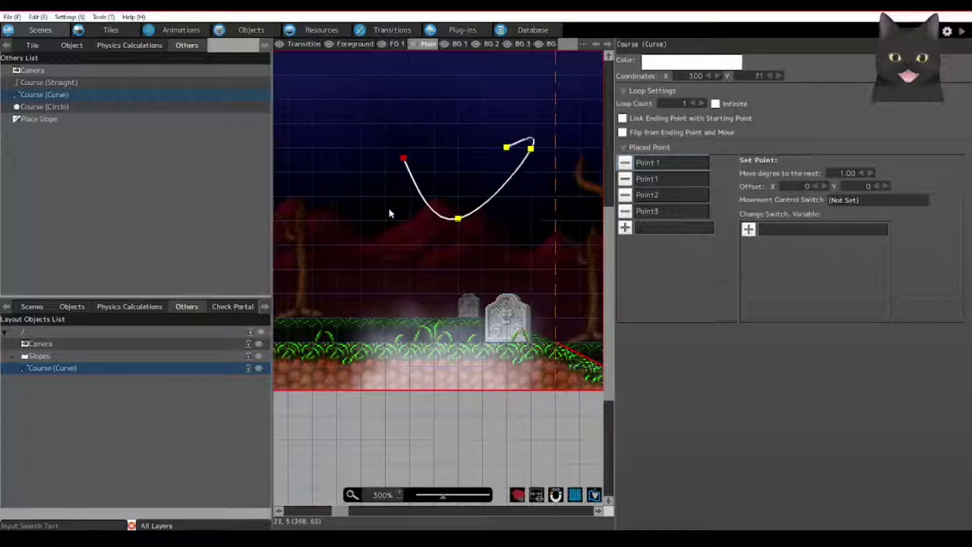
right_click(445, 240)
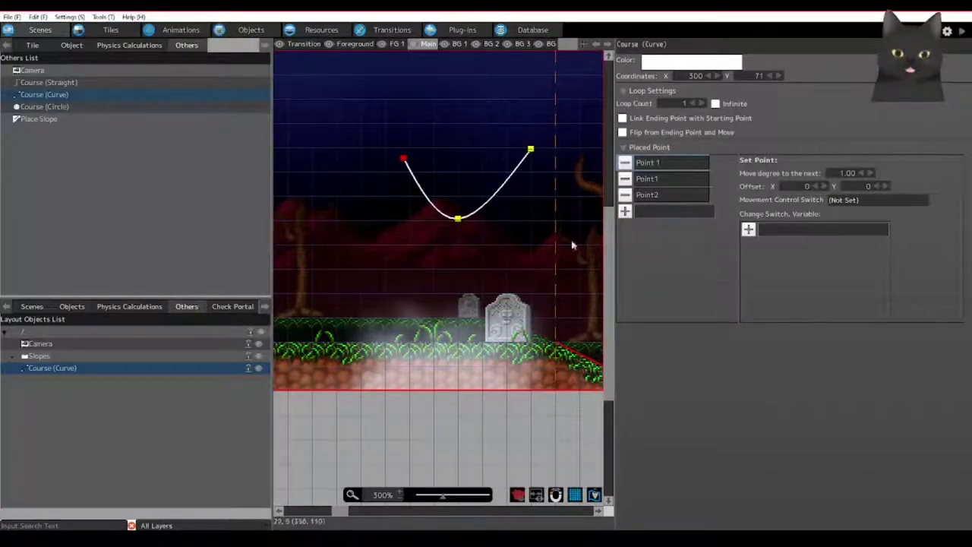
click(458, 220)
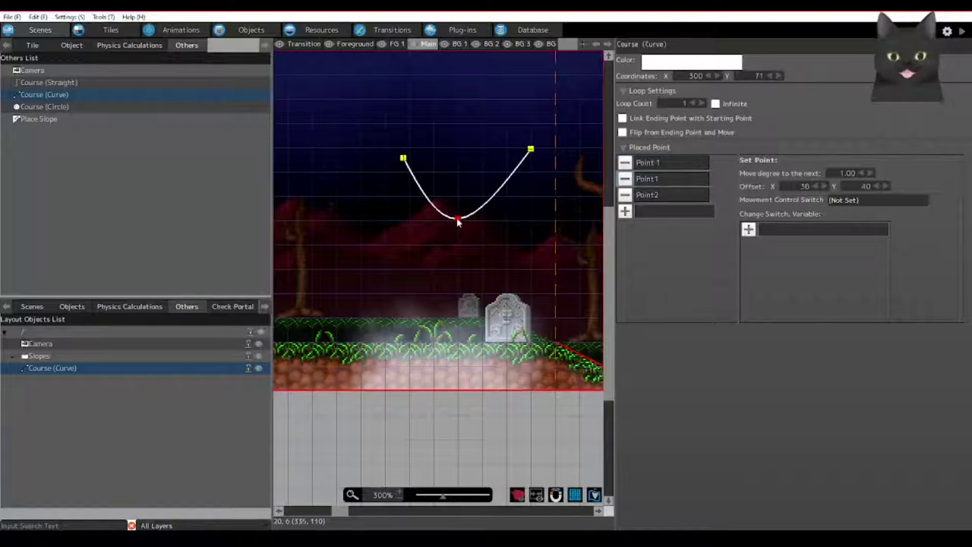
key(Delete)
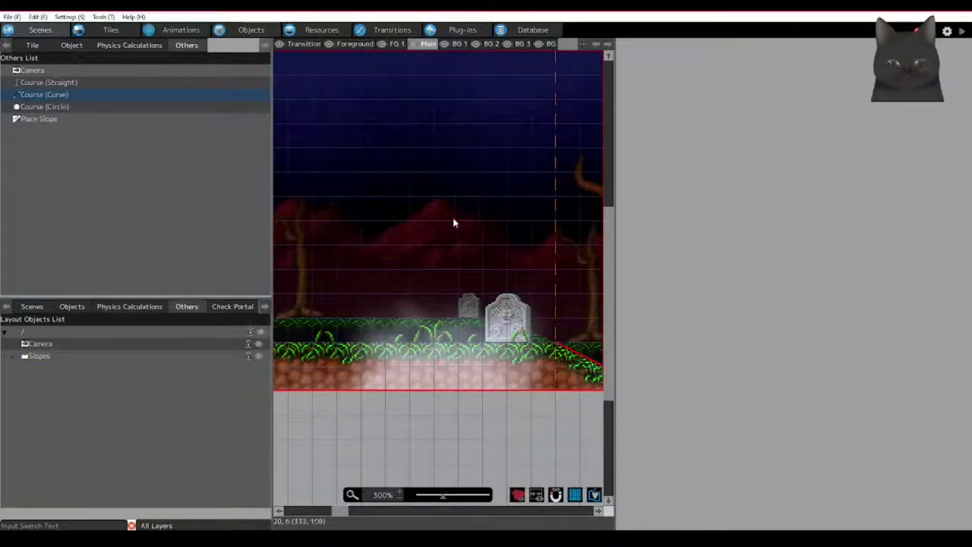
Review the stage from the player's starting point to the wheel beyond the green vine column and open the objects editor.
drag(338, 515, 316, 511)
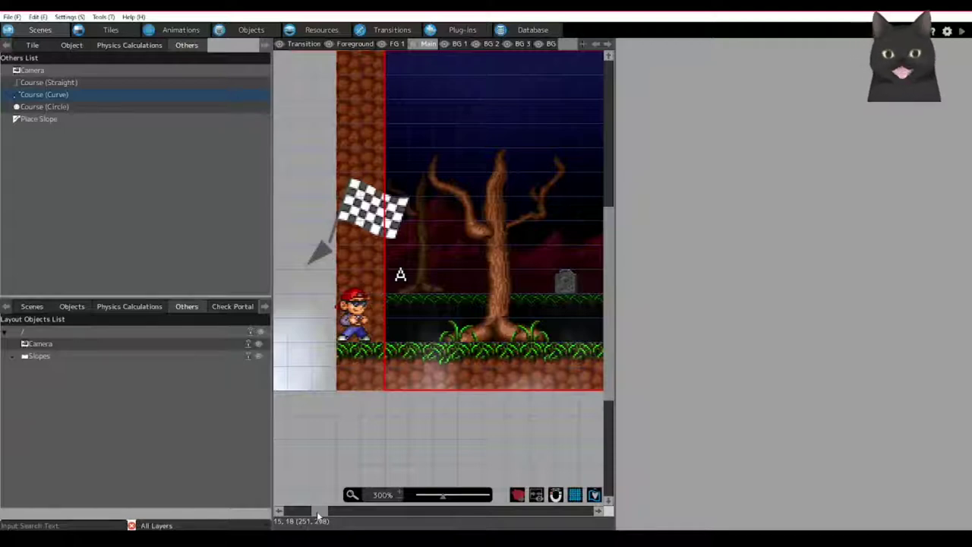
drag(317, 511, 319, 512)
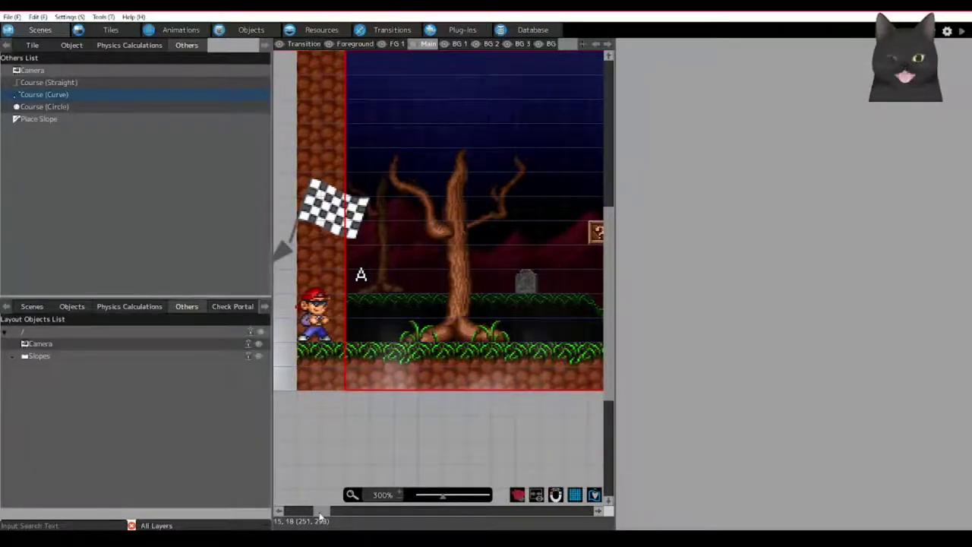
drag(320, 516, 465, 510)
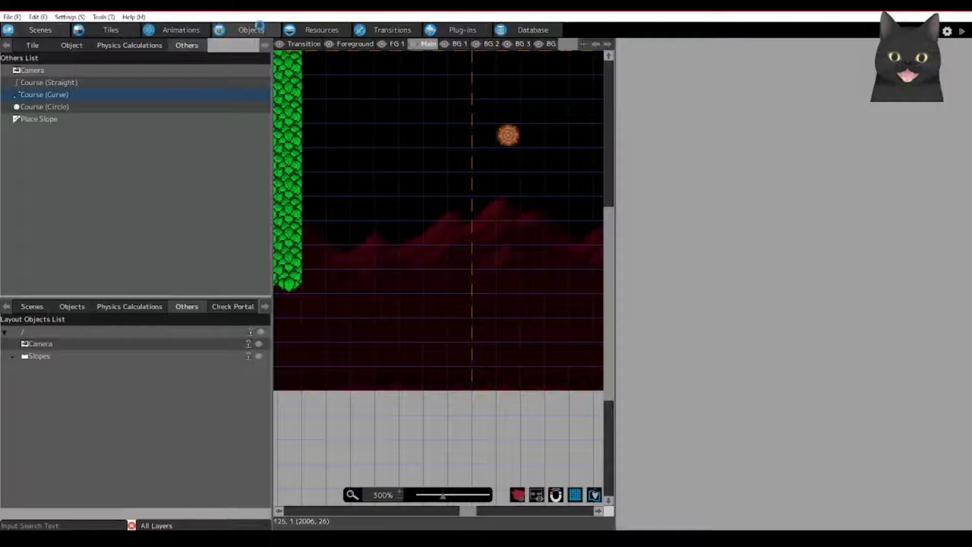
click(251, 29)
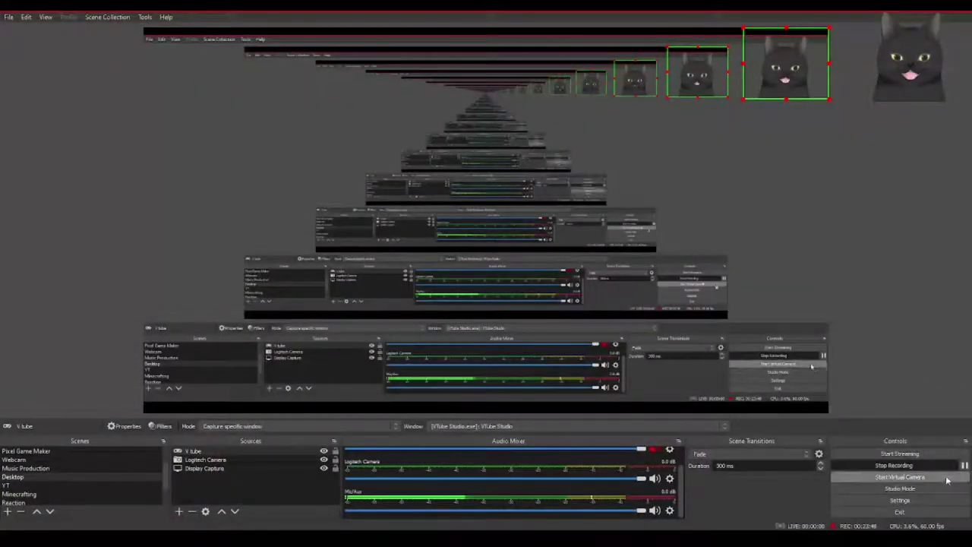
Switch to OBS, activate the Vtuber scene and hide the avatar program's menu.
scroll(35, 492, down, 1)
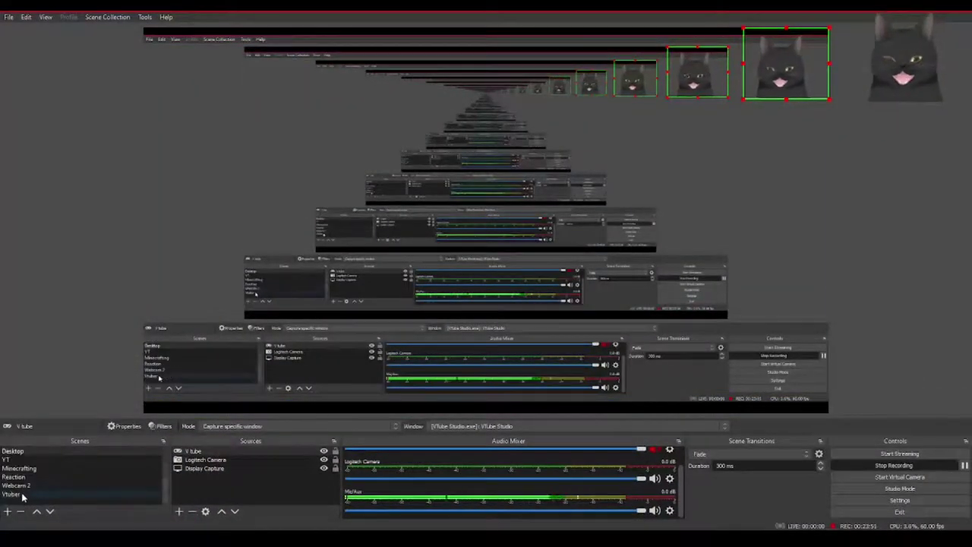
click(22, 496)
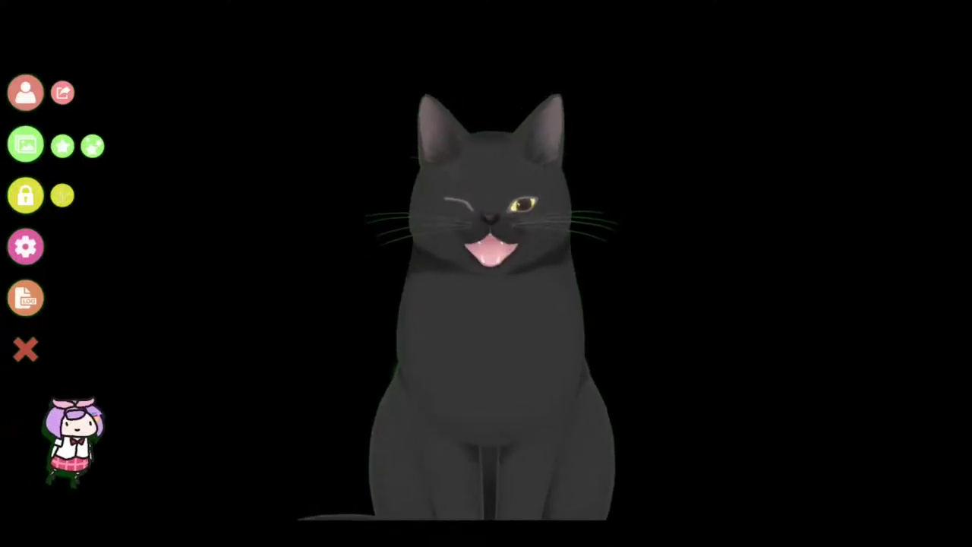
click(19, 351)
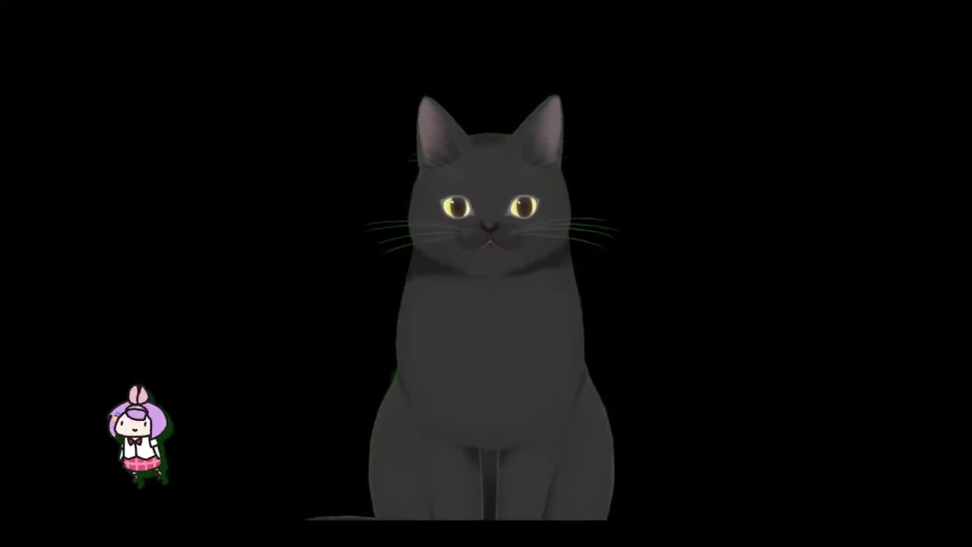